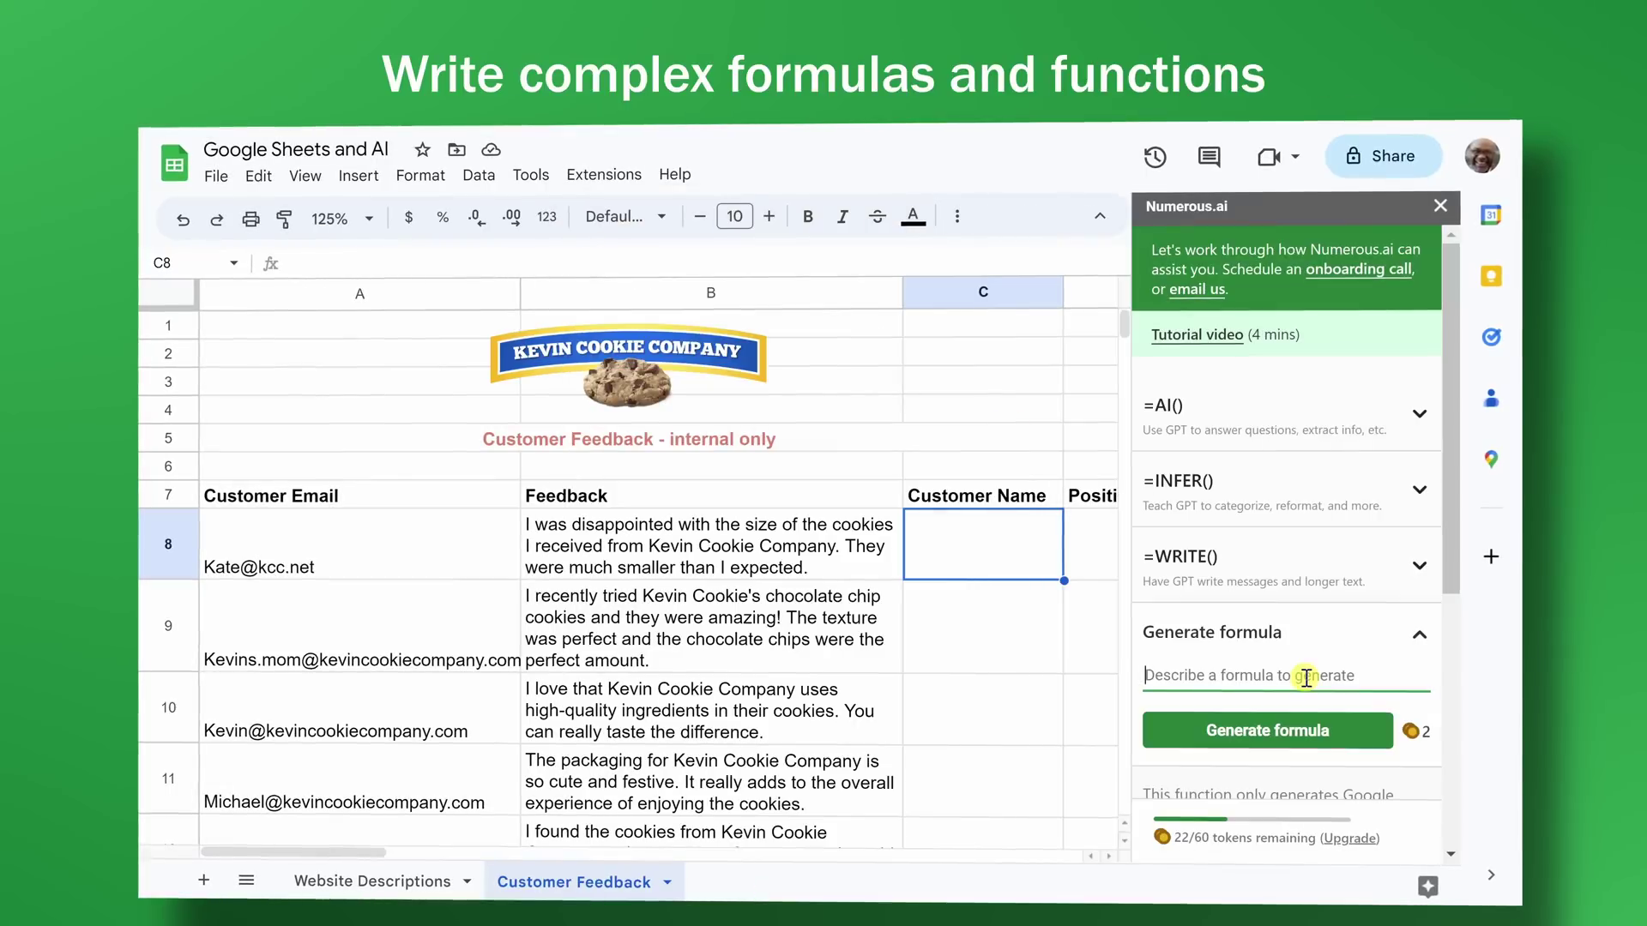
Generate a formula described as "Extract everything to the left of the @ symbol in column A" and insert it into C8.
{"action": "type", "text": "Extract everything to the left of the @ symbol in column A"}
{"action": "left_click", "coordinate": [1266, 750]}
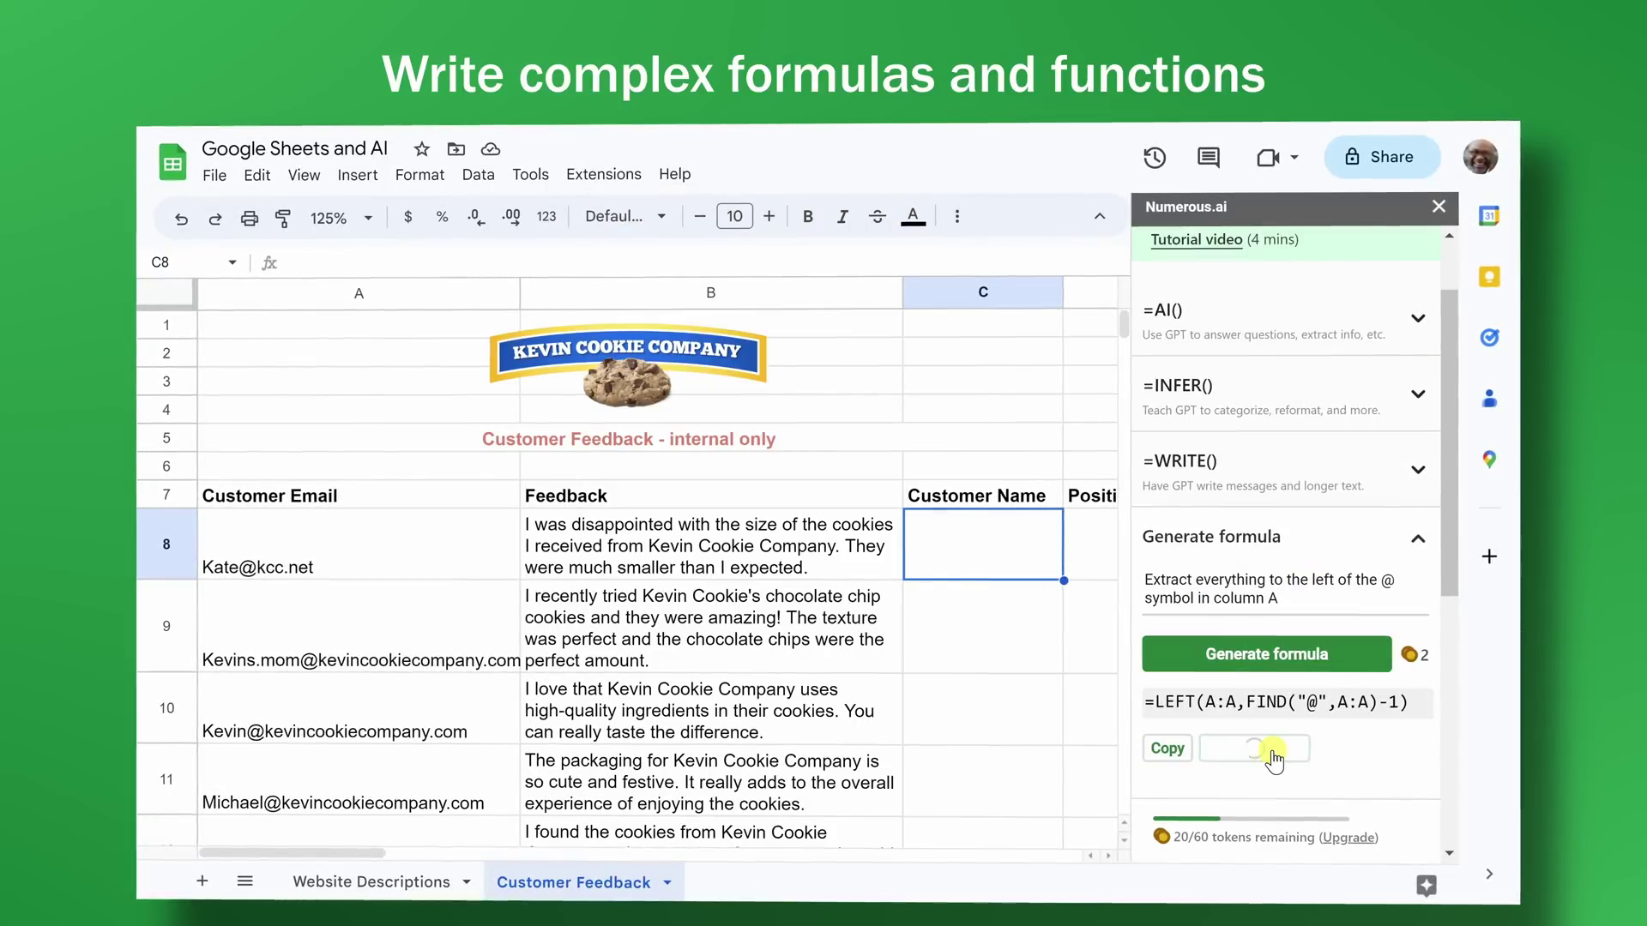
{"action": "left_click", "coordinate": [1269, 754]}
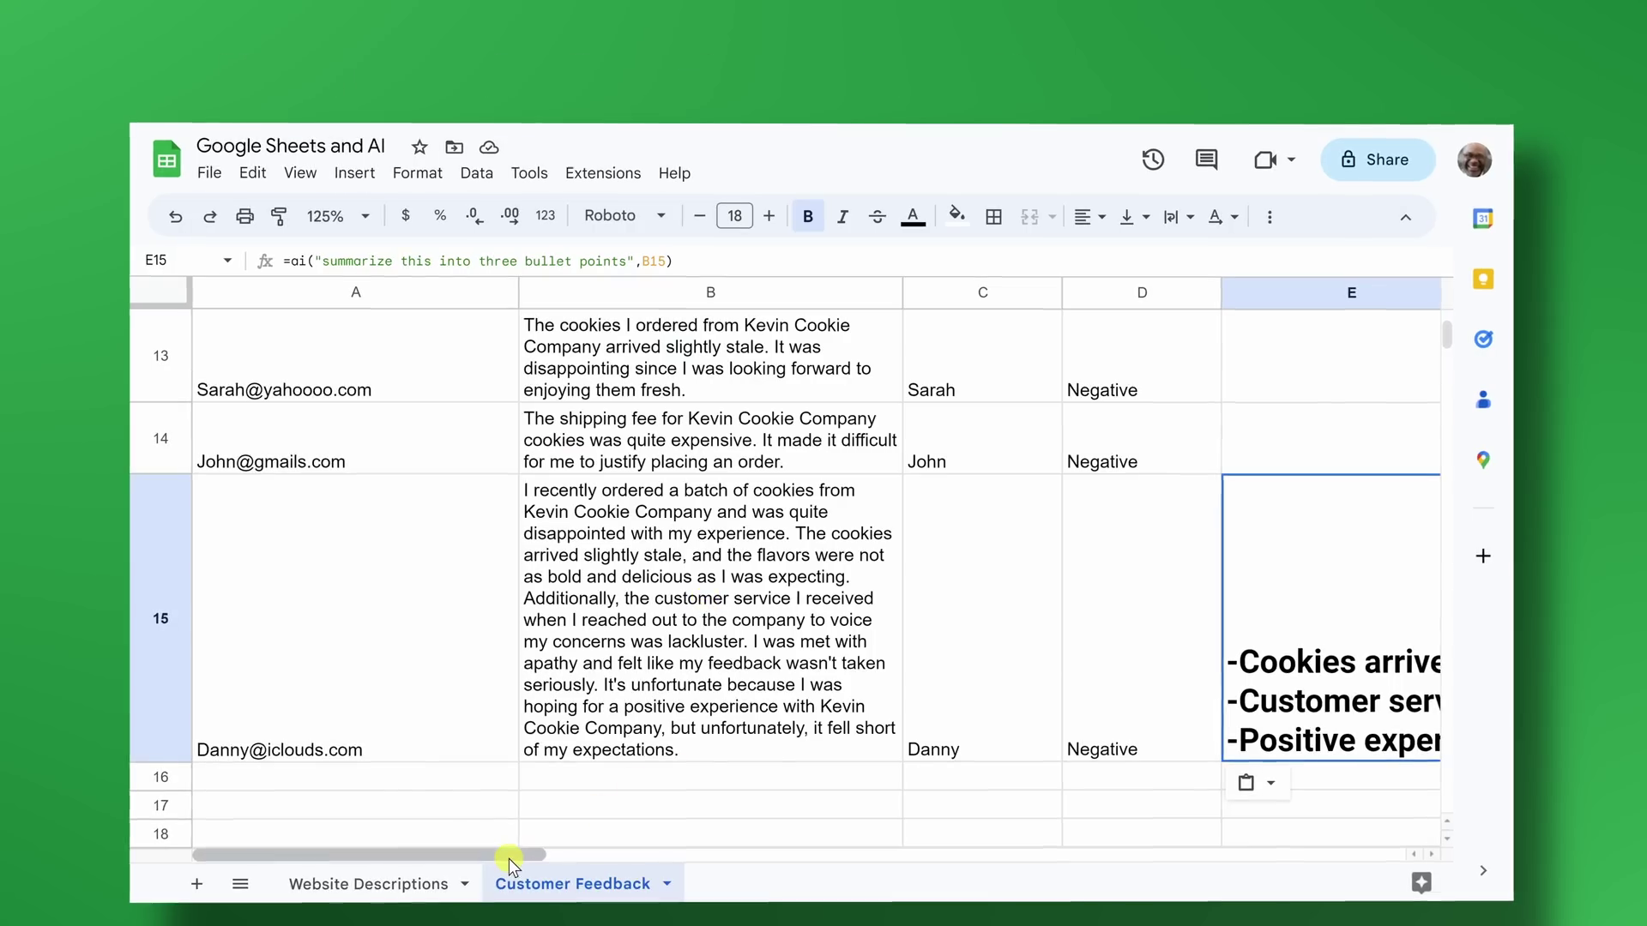
{"action": "left_click_drag", "start_coordinate": [508, 858], "coordinate": [802, 844]}
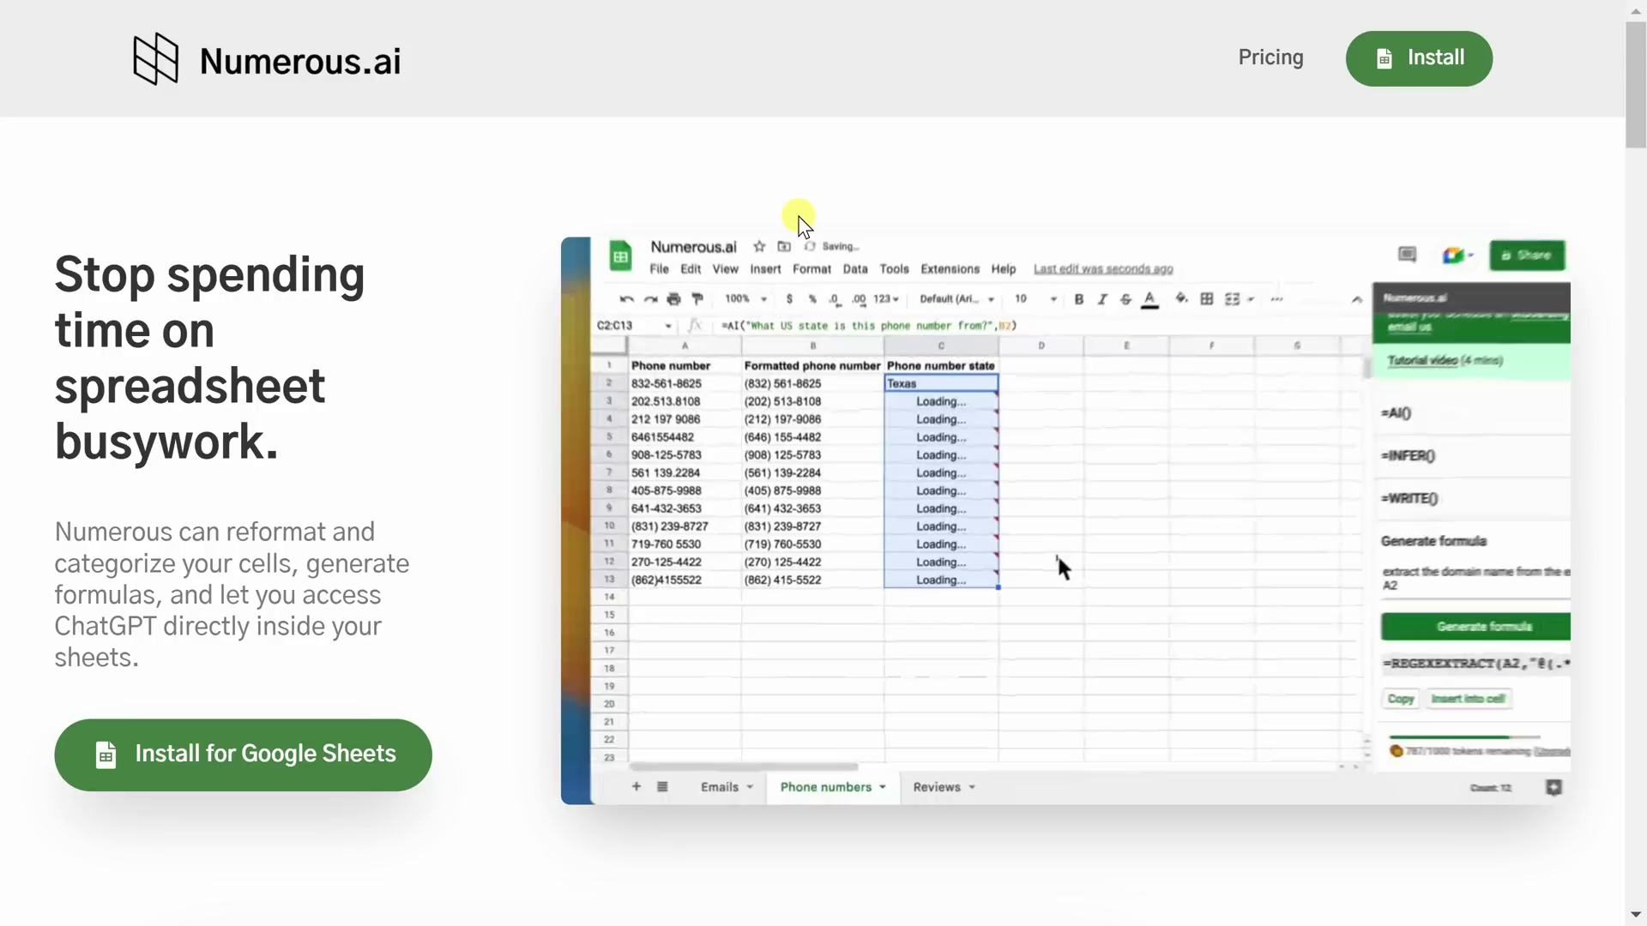
Look through the Numerous.ai website's feature sections, including the INFER and WRITE functions.
{"action": "scroll", "coordinate": [798, 219], "scroll_direction": "down", "scroll_amount": 15}
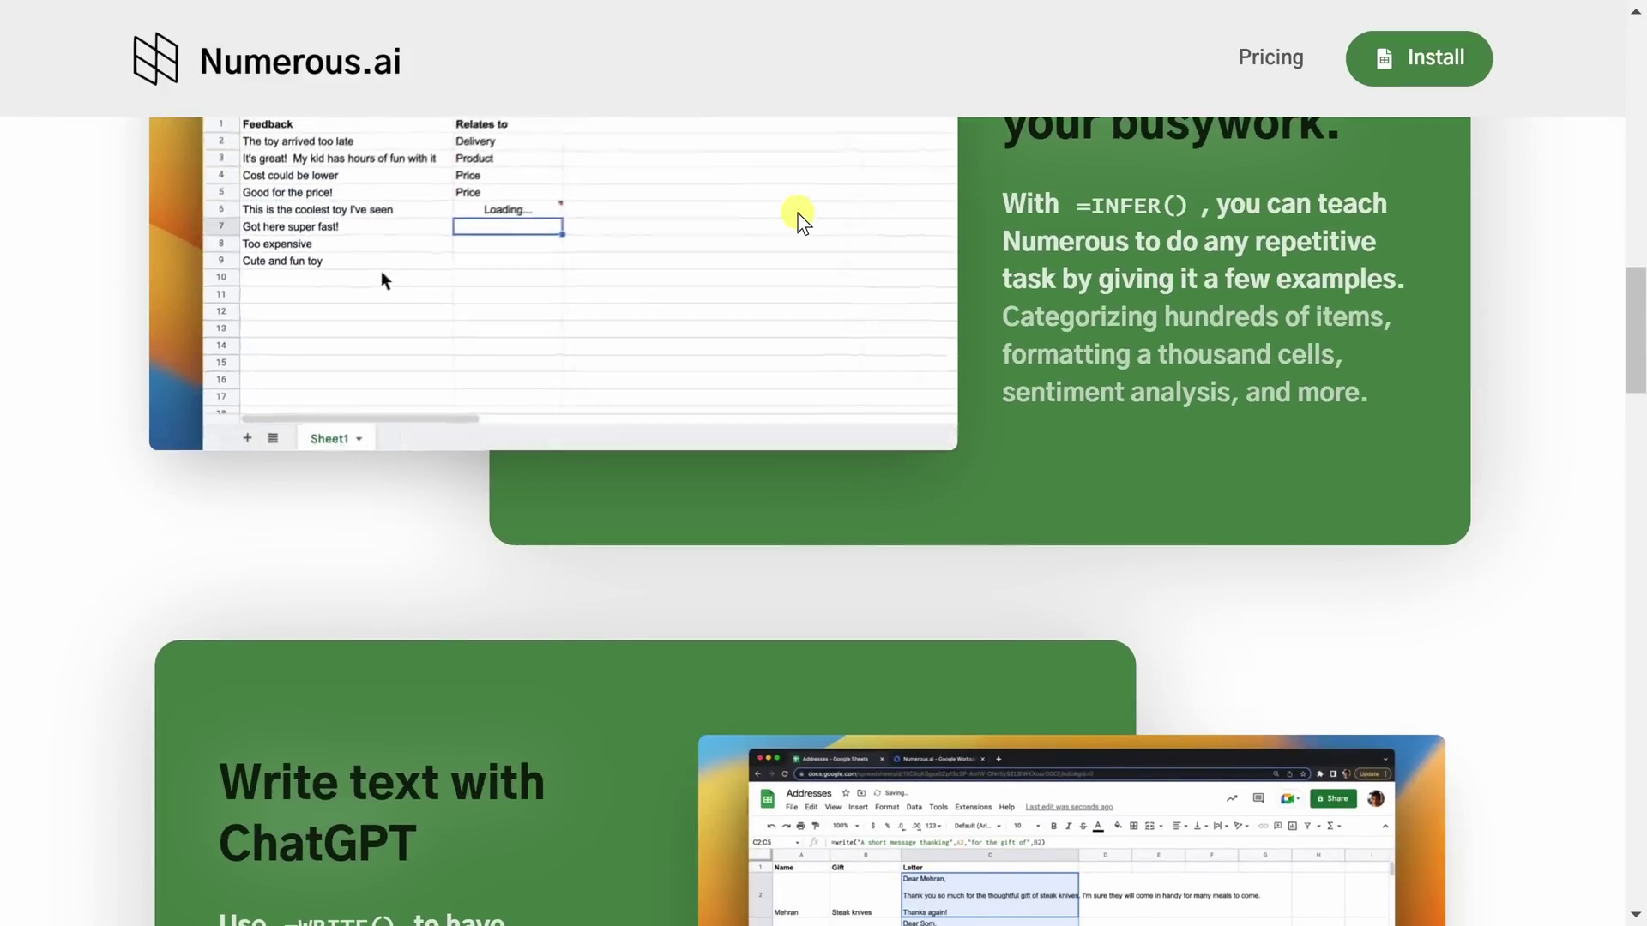
{"action": "scroll", "coordinate": [796, 218], "scroll_direction": "down", "scroll_amount": 5}
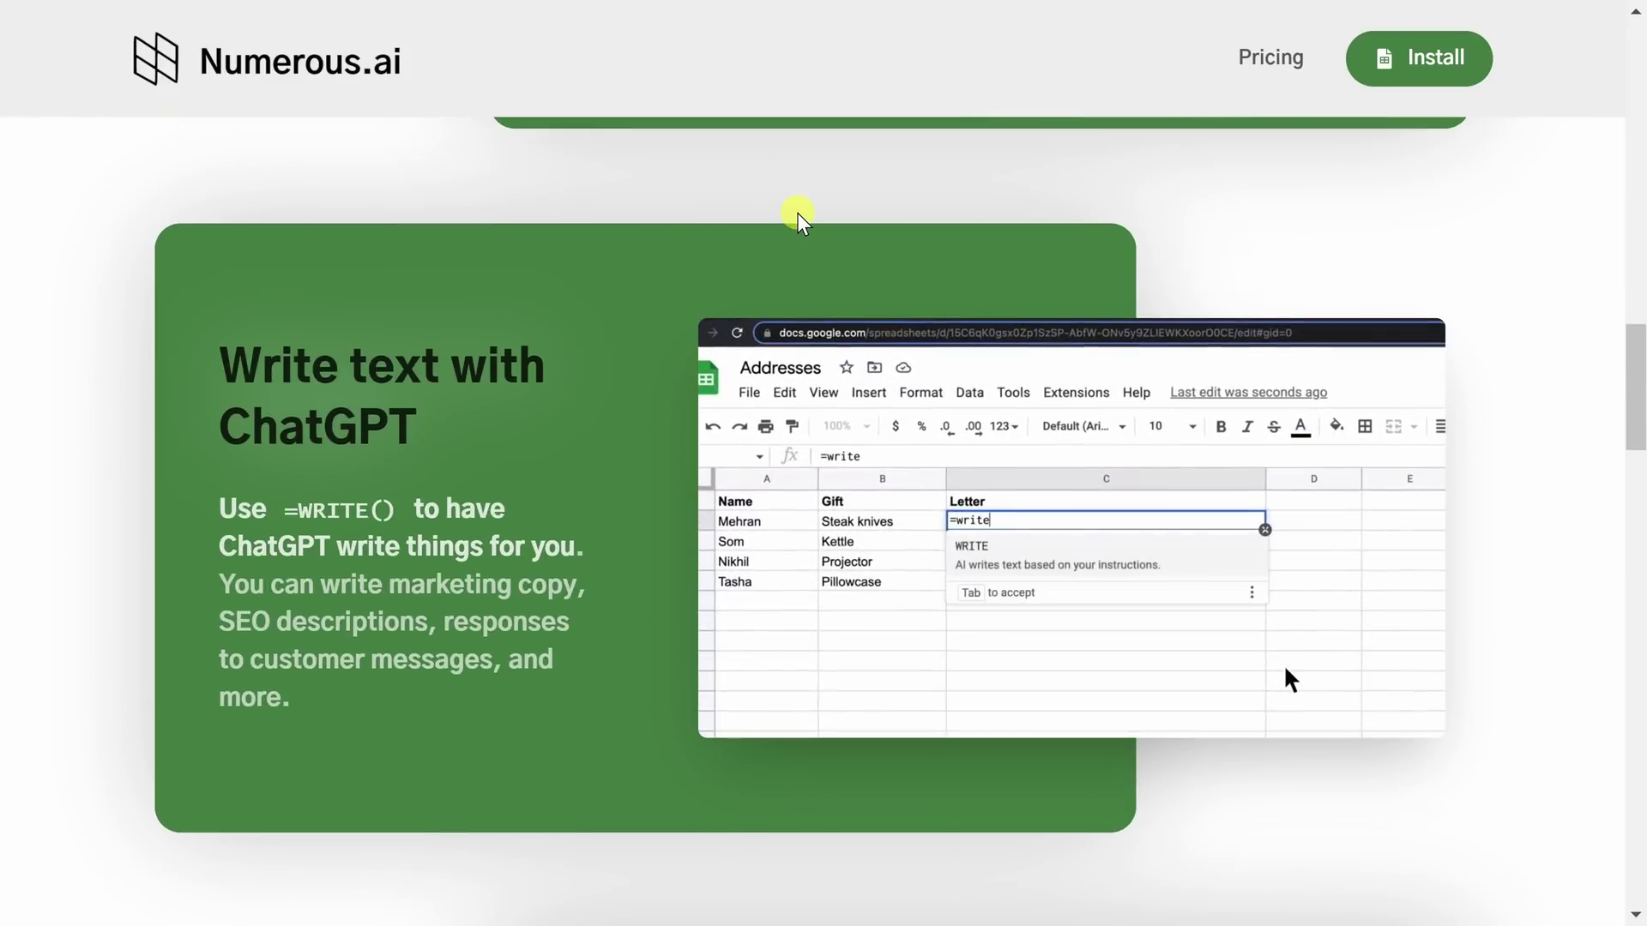
{"action": "scroll", "coordinate": [798, 220], "scroll_direction": "up", "scroll_amount": 10}
{"action": "scroll", "coordinate": [797, 222], "scroll_direction": "up", "scroll_amount": 6}
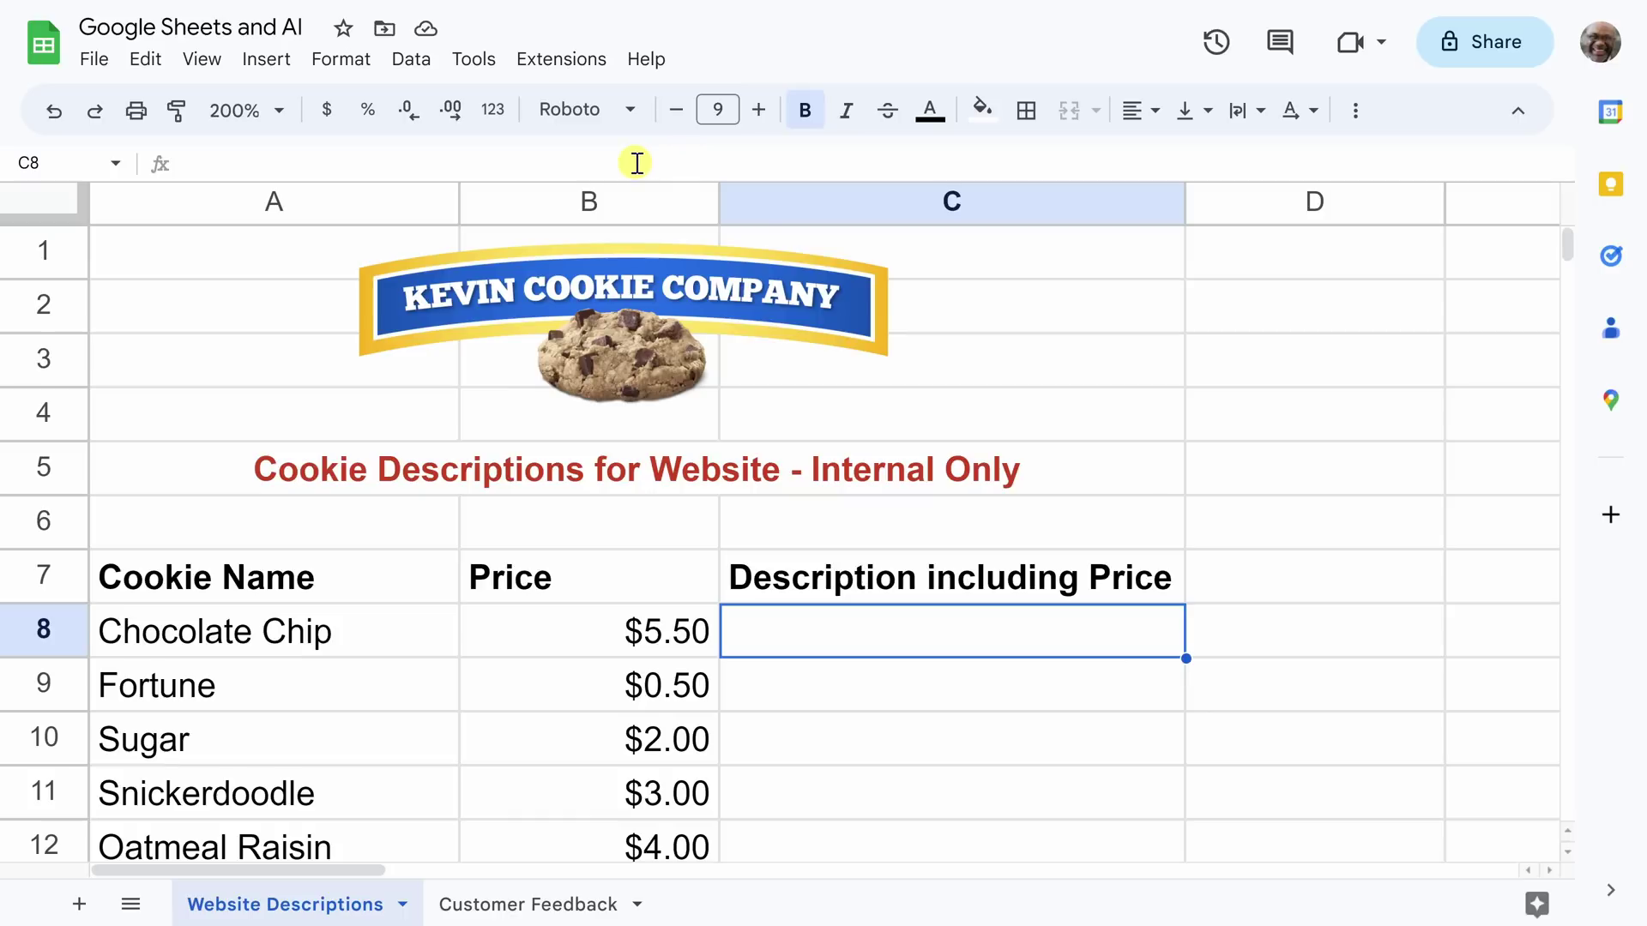
Show the Numerous.ai sidebar to review its available functions, and close it again.
{"action": "left_click", "coordinate": [562, 61]}
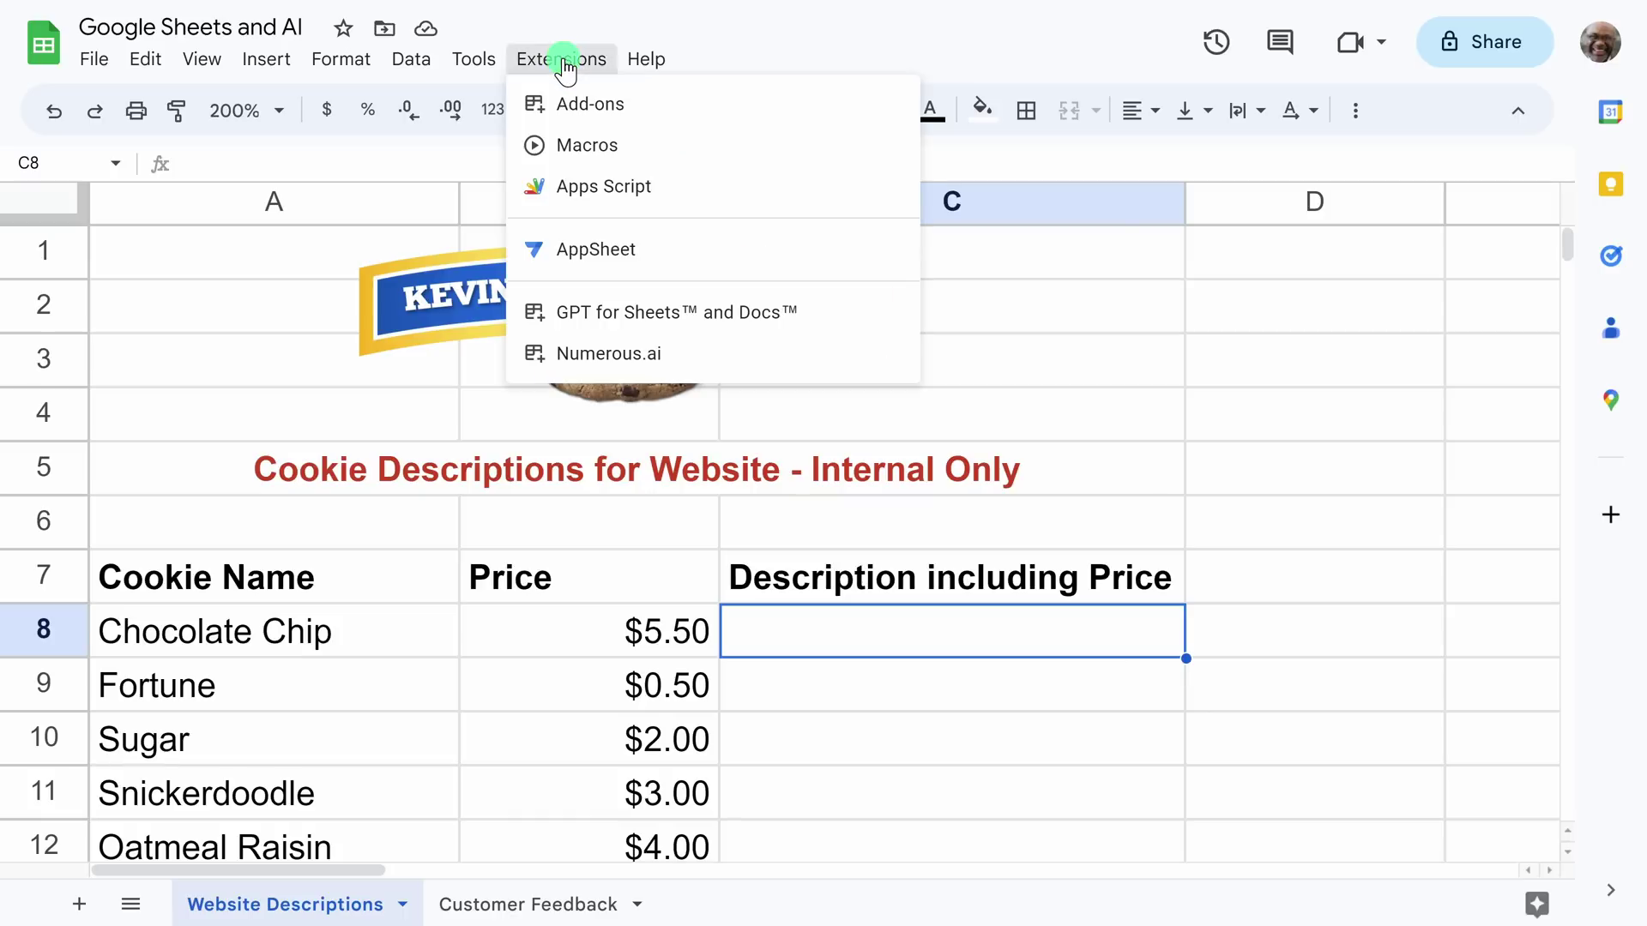
{"action": "mouse_move", "coordinate": [607, 361]}
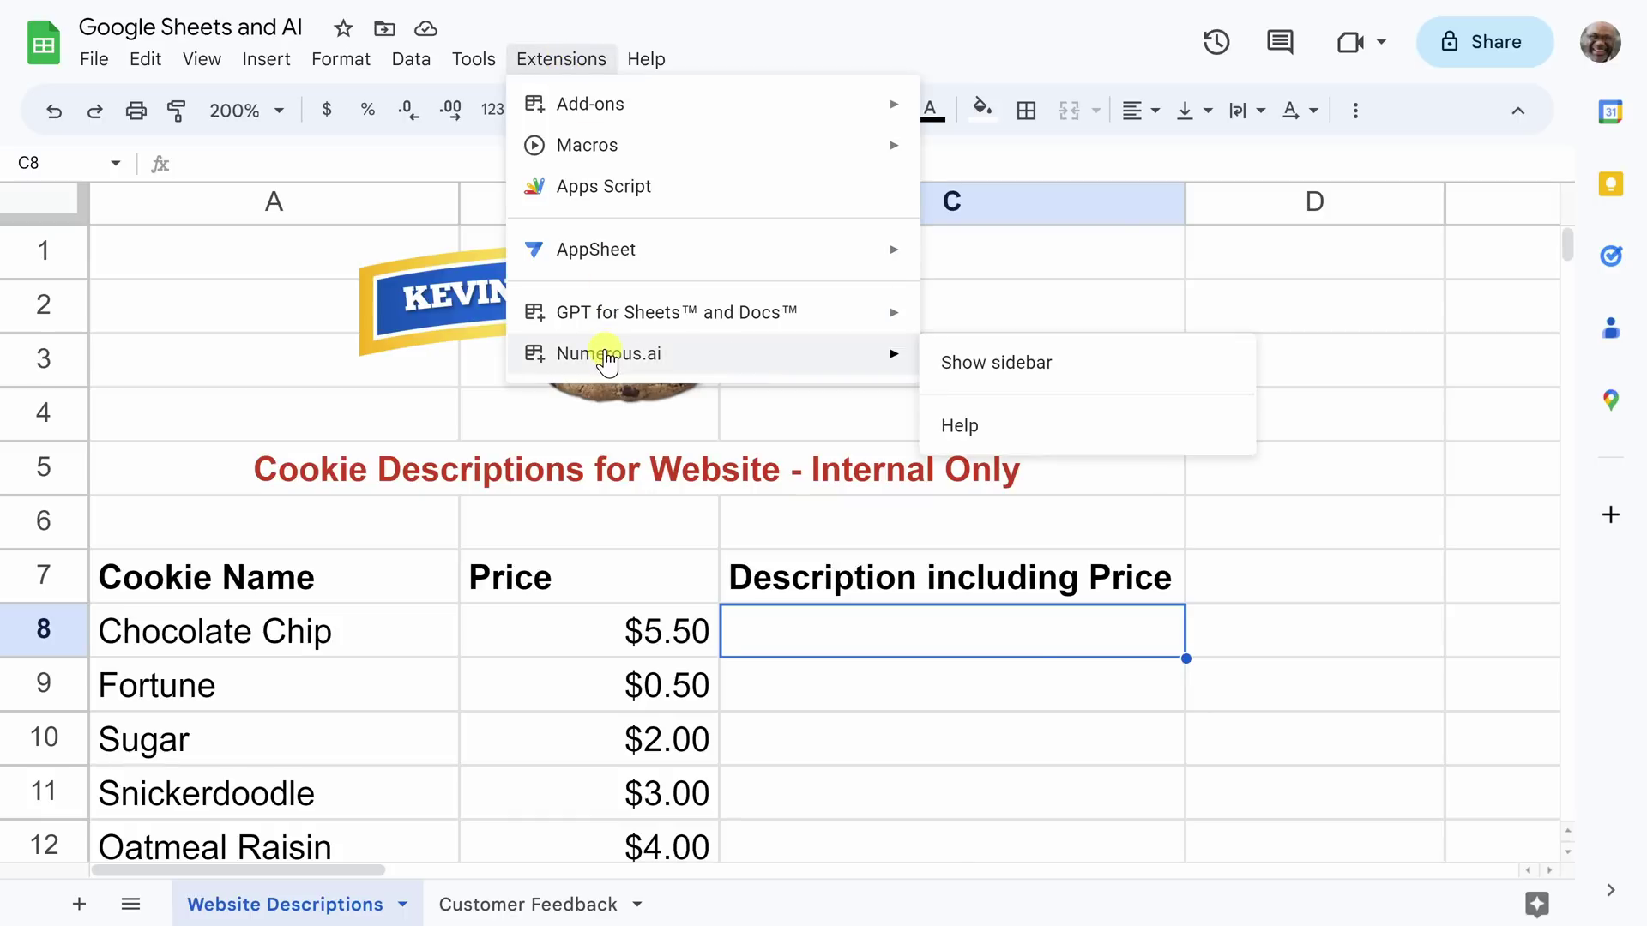
{"action": "left_click", "coordinate": [1006, 375]}
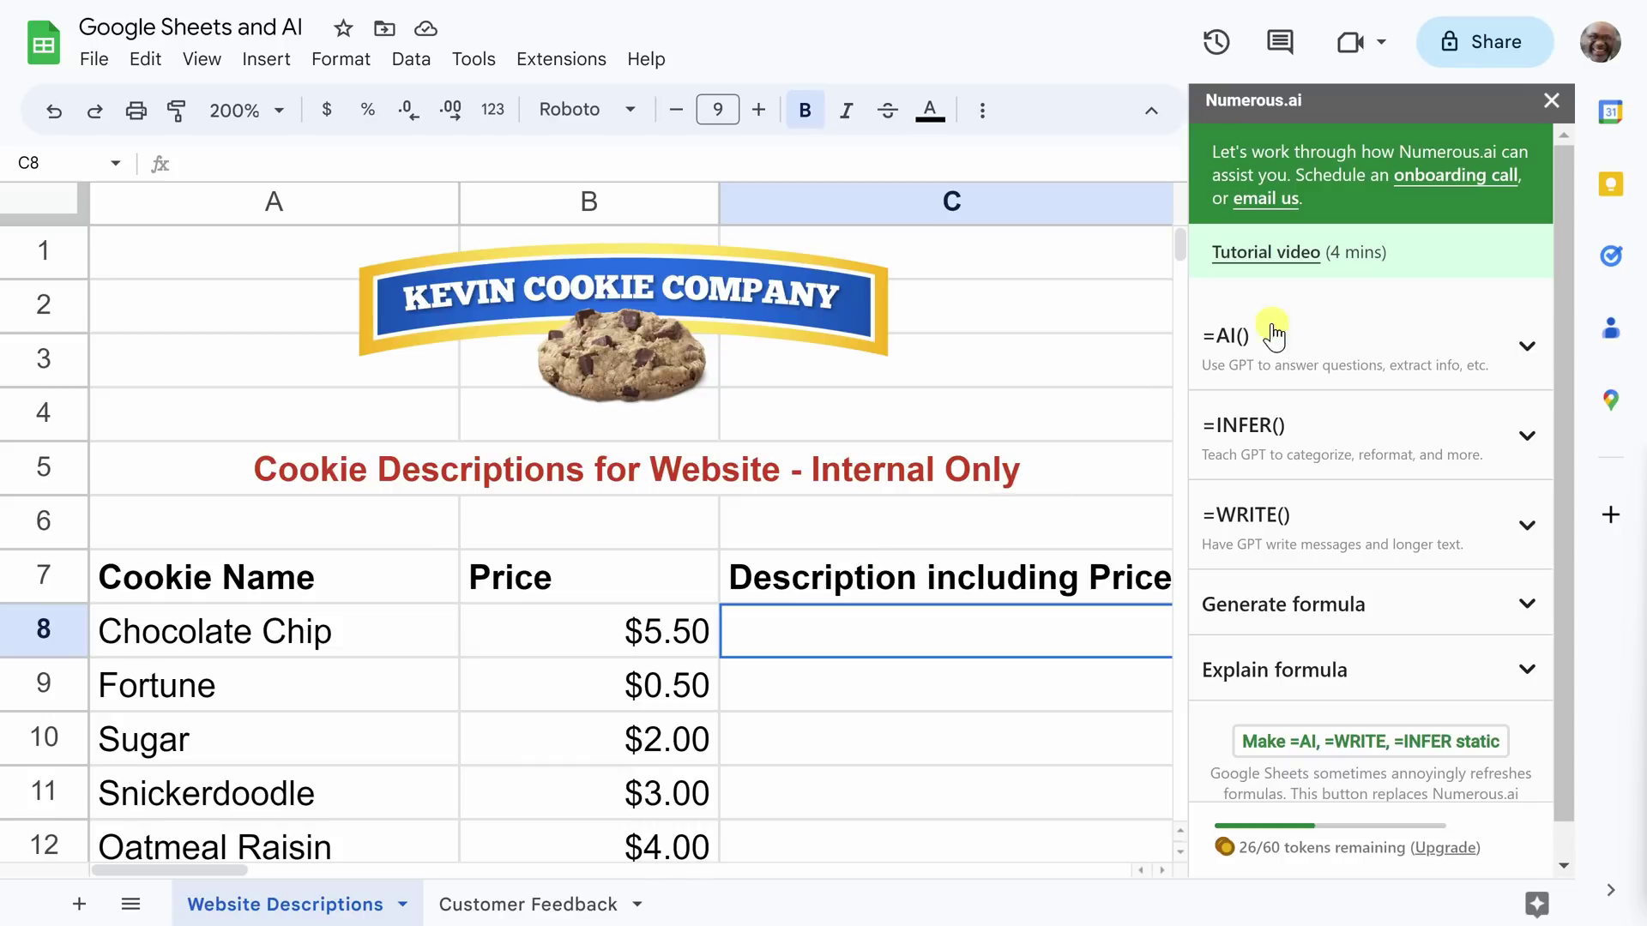
{"action": "left_click", "coordinate": [1551, 102]}
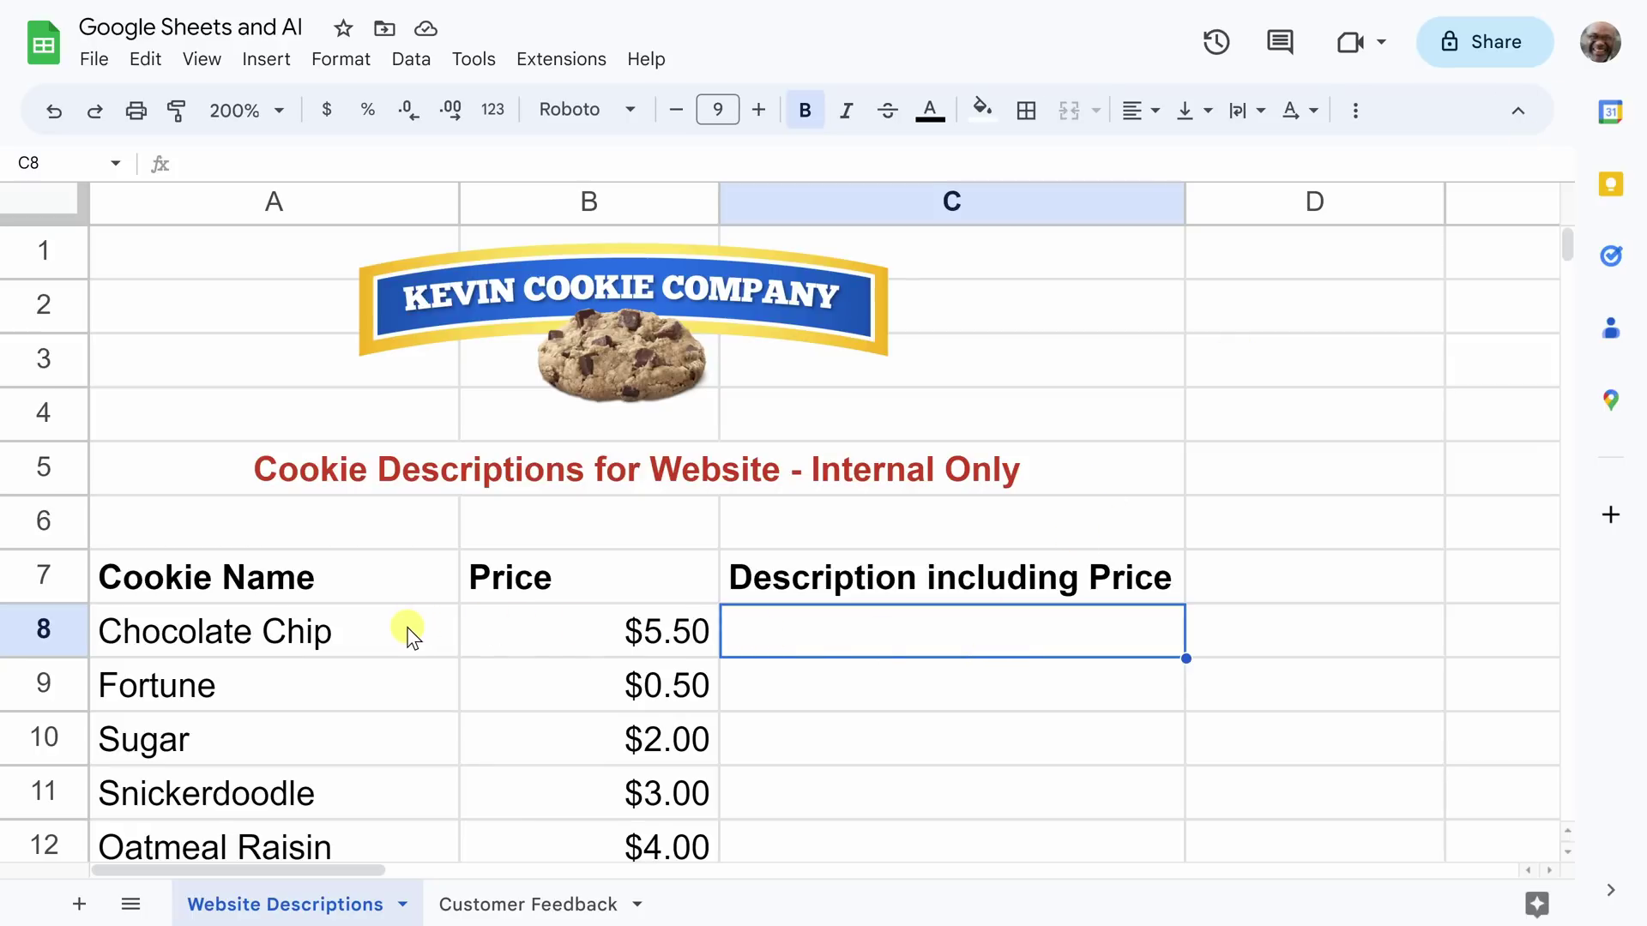
Enter =write("Write a description about this cookie",A8,"in an enthusiastic tone in one sentence and include the price listed here",B8) in cell C8.
{"action": "left_click", "coordinate": [1061, 636]}
{"action": "type", "text": "=write(\"Write a description about this cookie\",A8,\"in an enthusiastic tone in one sentence and include the price listed here\",B8)"}
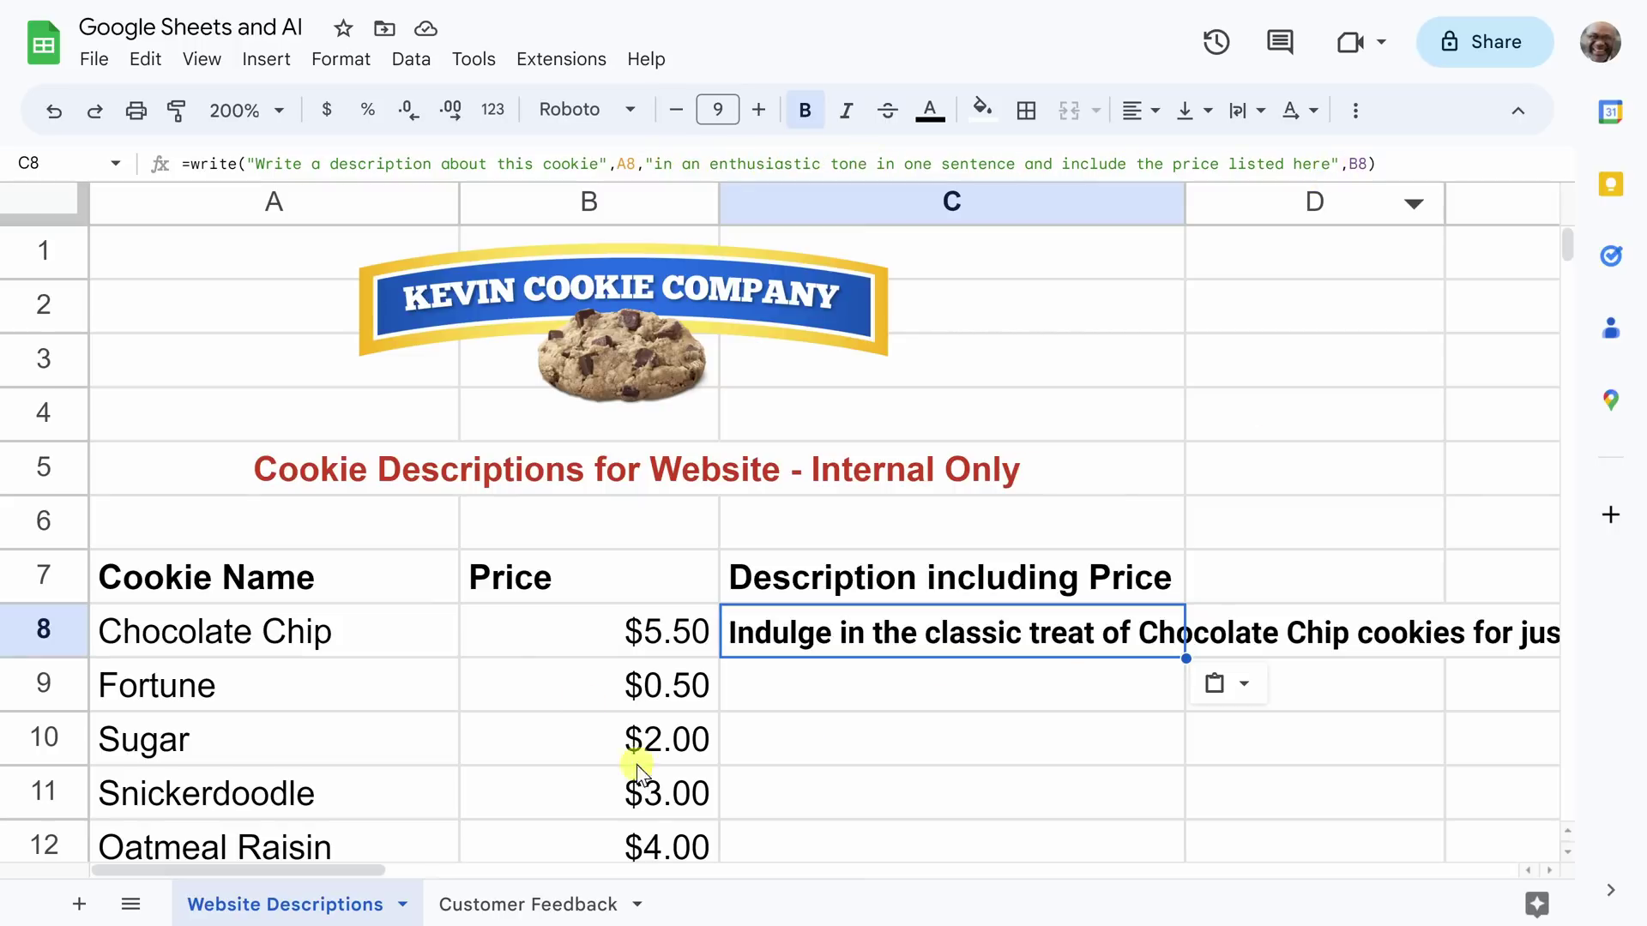
{"action": "left_click", "coordinate": [565, 638]}
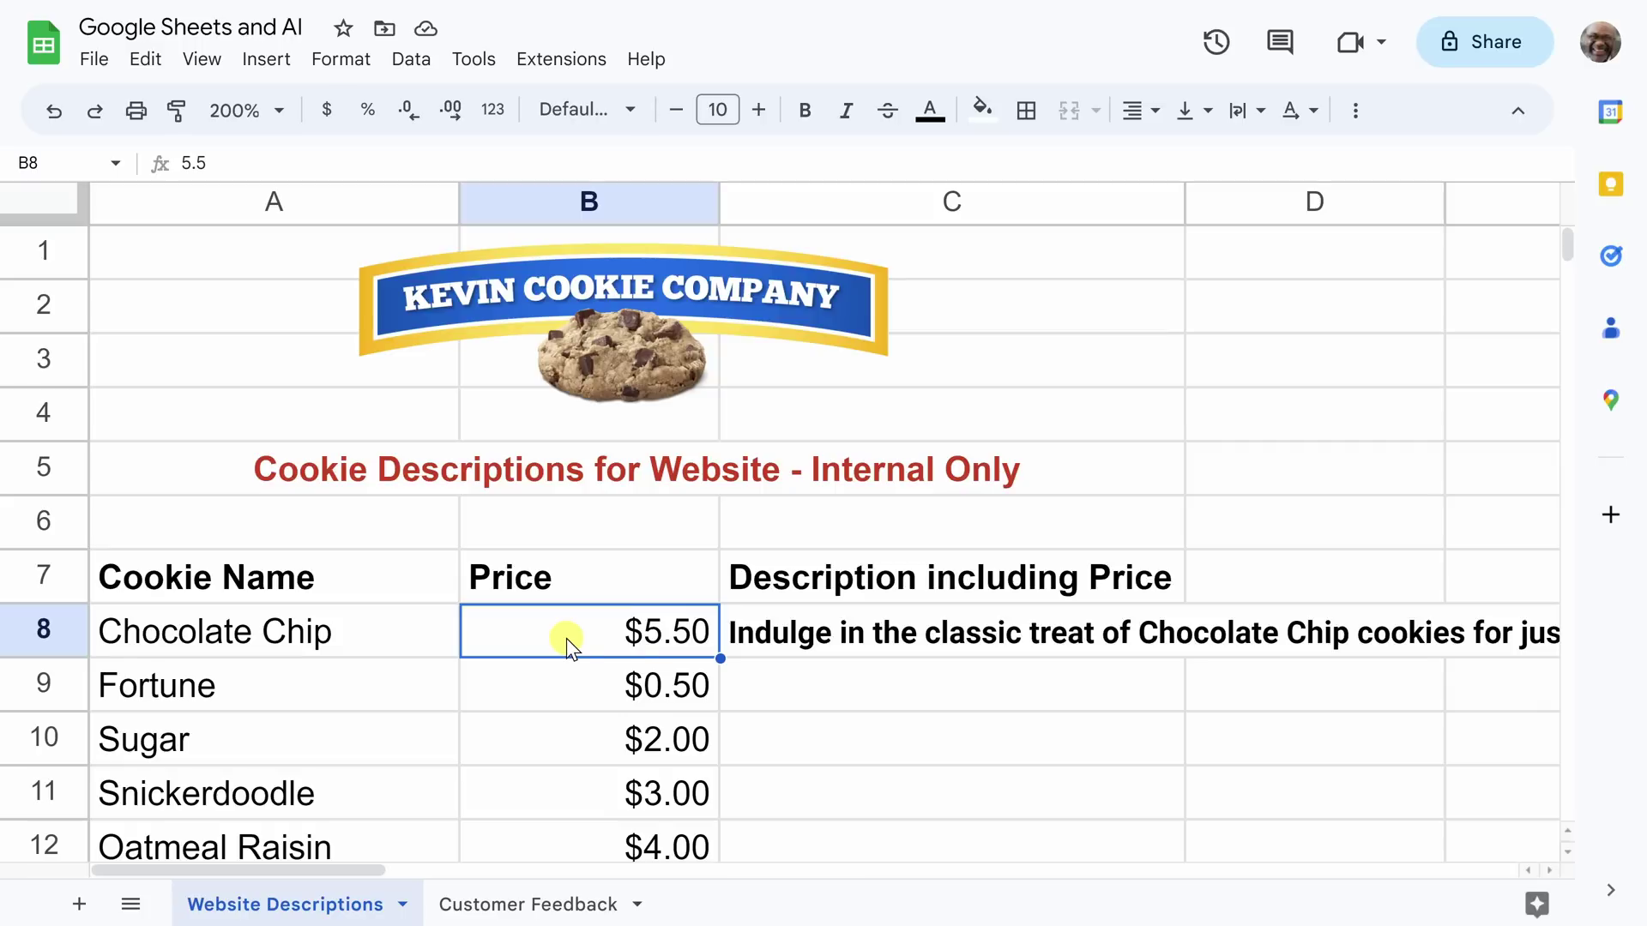
{"action": "left_click", "coordinate": [861, 633]}
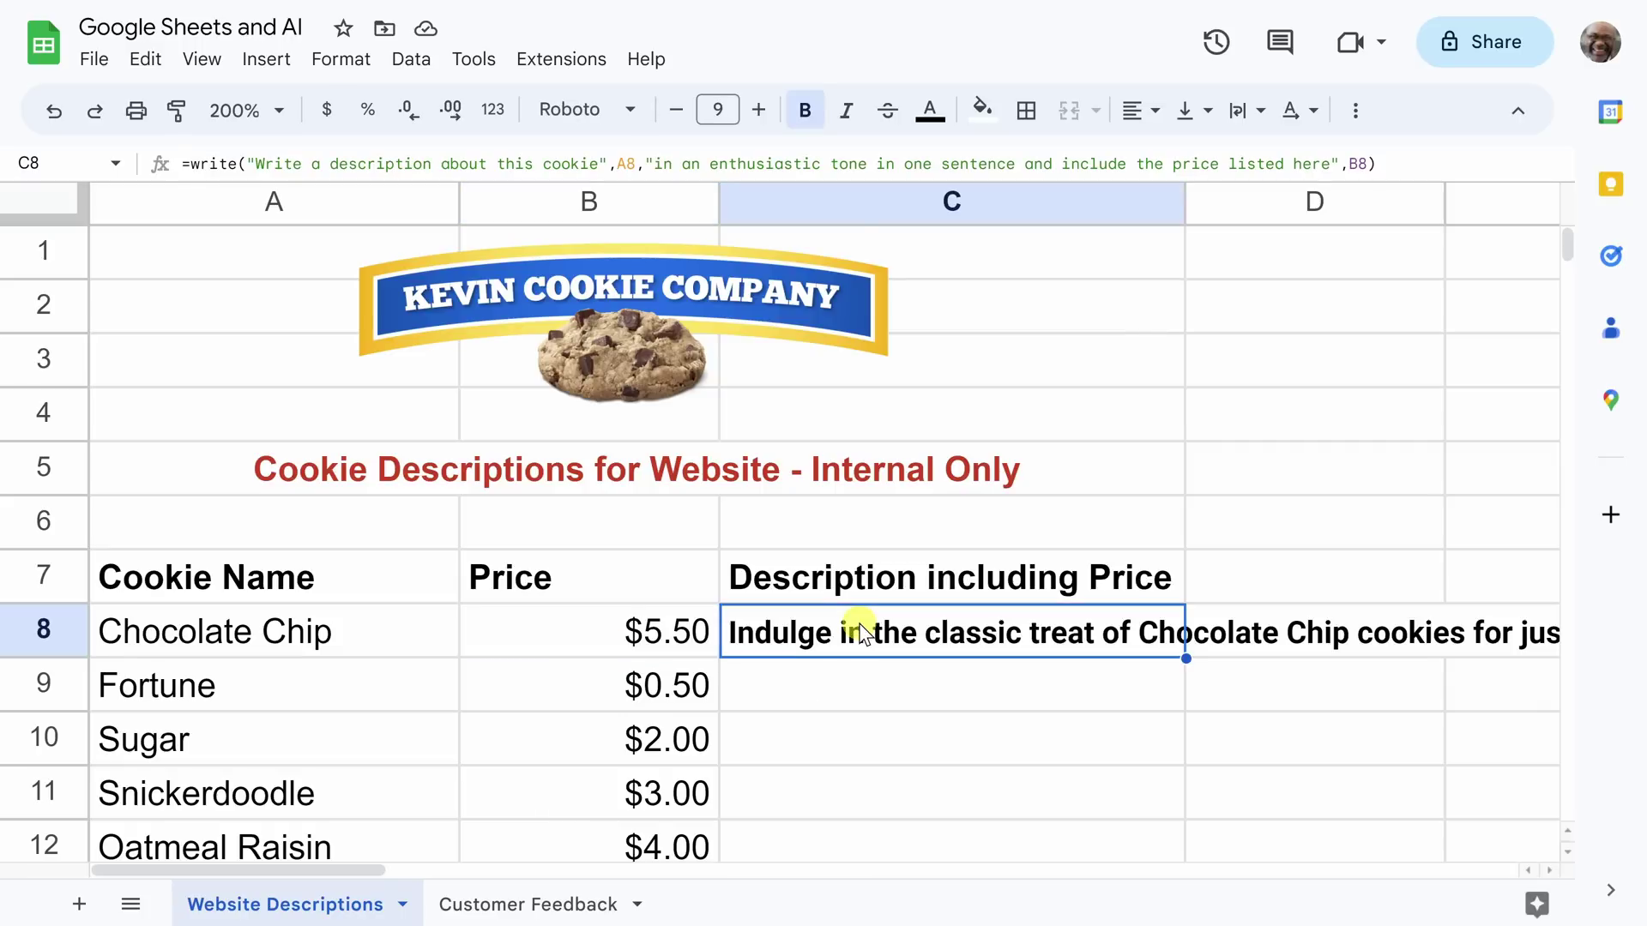
Fill the Chocolate Chip description formula from C8 down through C19 for all remaining cookies.
{"action": "scroll", "coordinate": [857, 625], "scroll_direction": "down", "scroll_amount": 3}
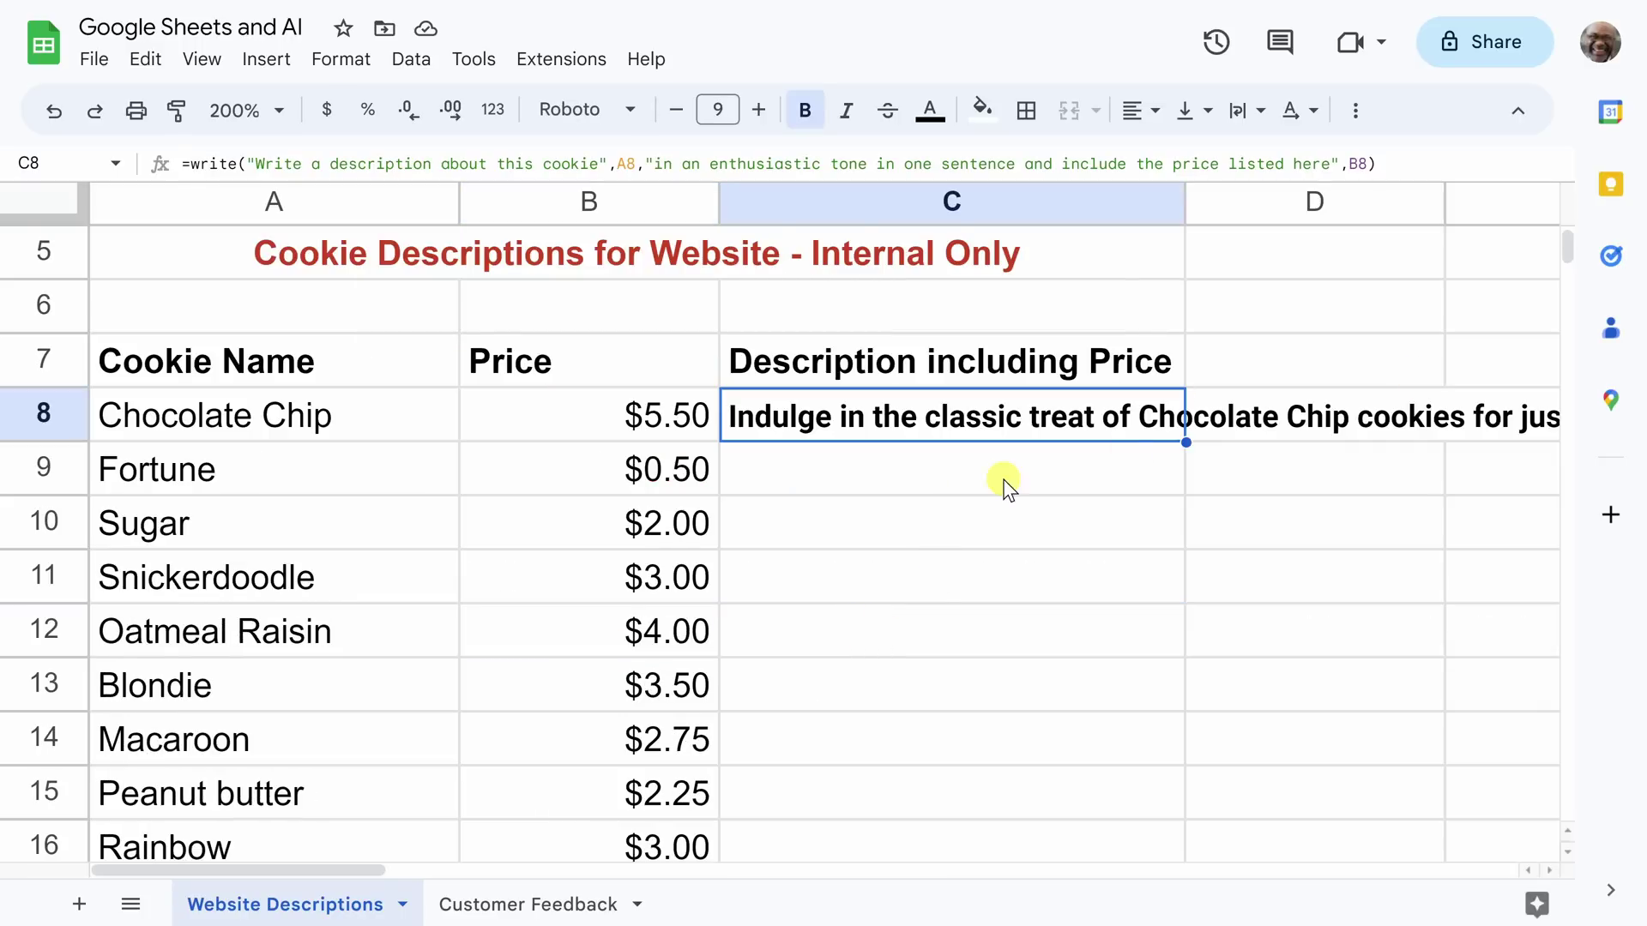
{"action": "double_click", "coordinate": [1001, 419]}
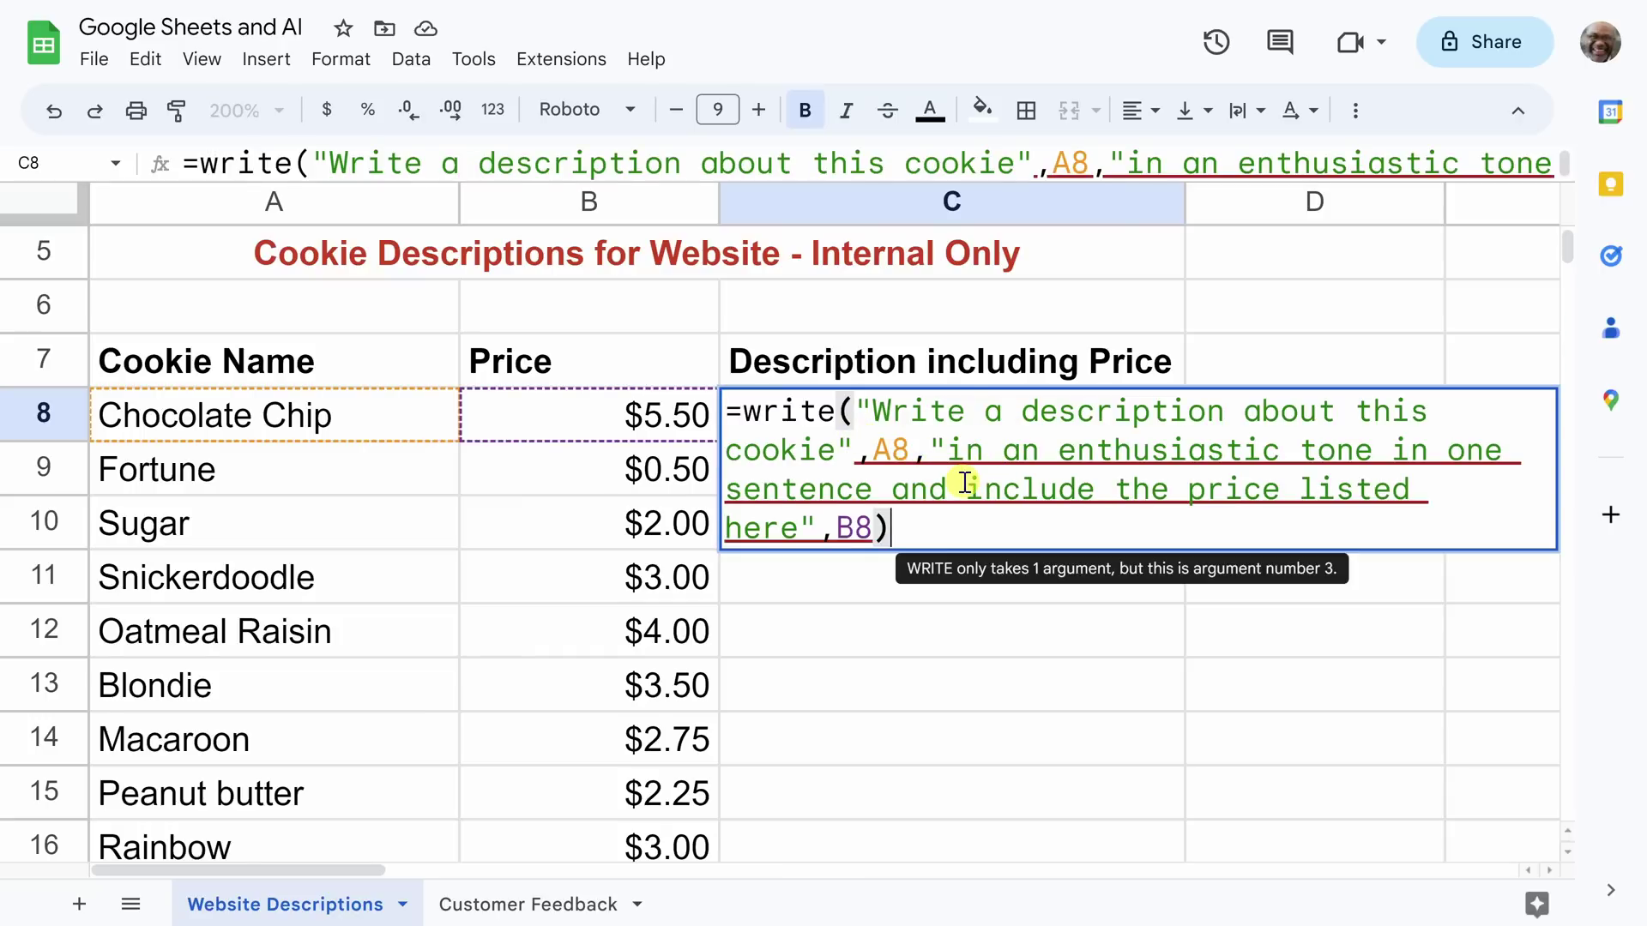
{"action": "left_click", "coordinate": [856, 579]}
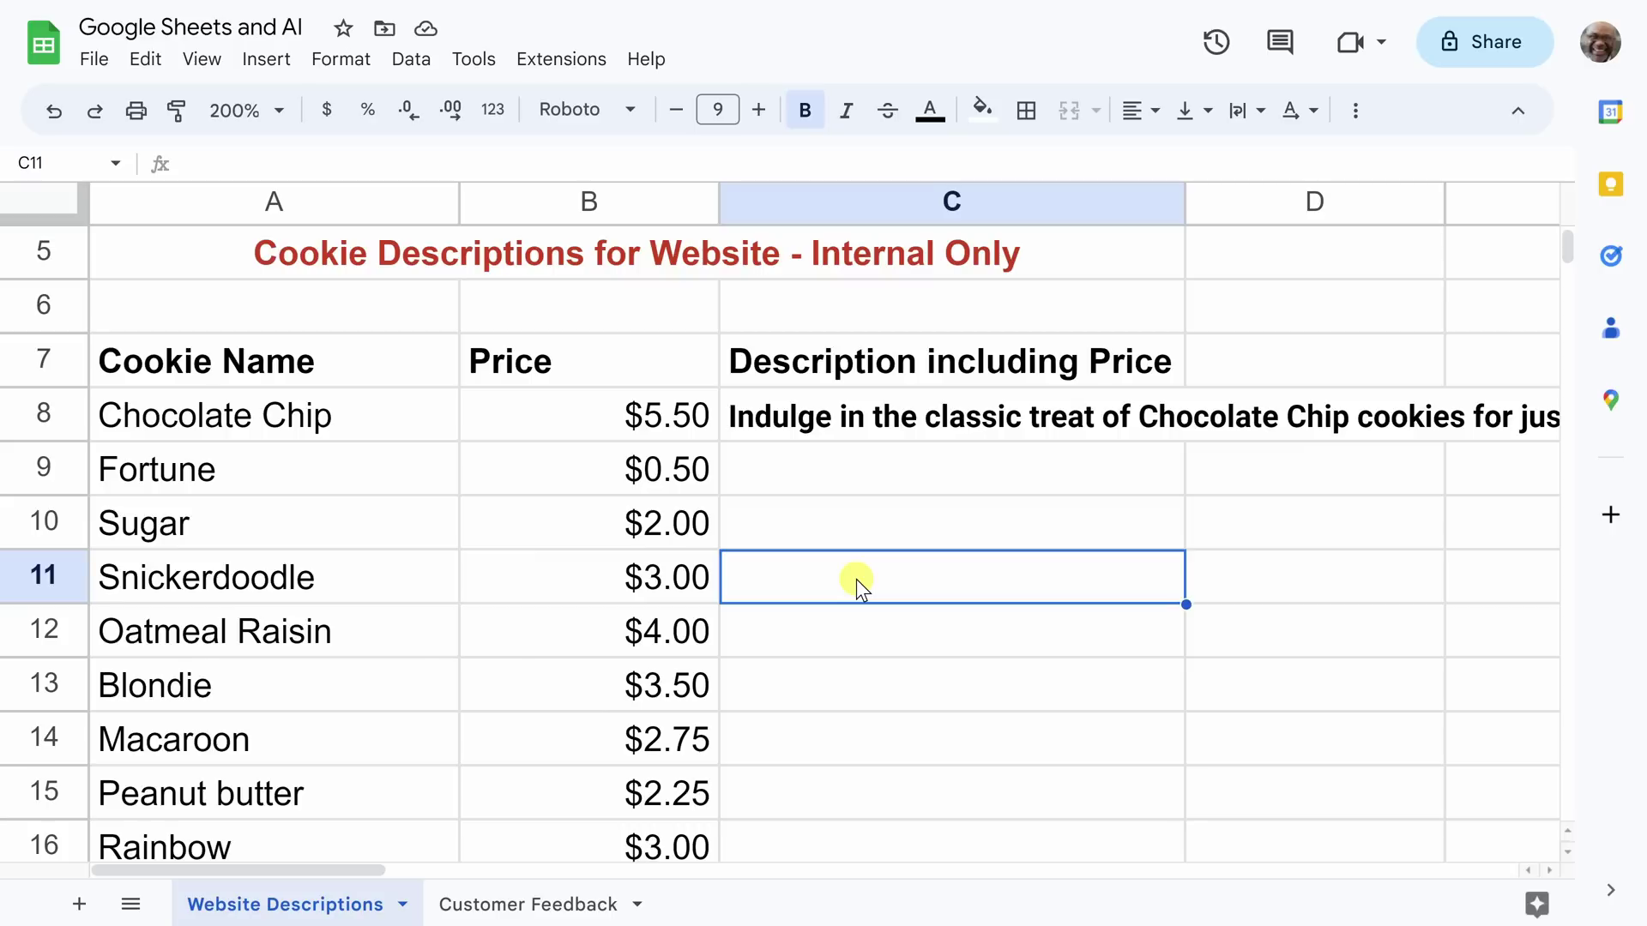
{"action": "left_click", "coordinate": [913, 419]}
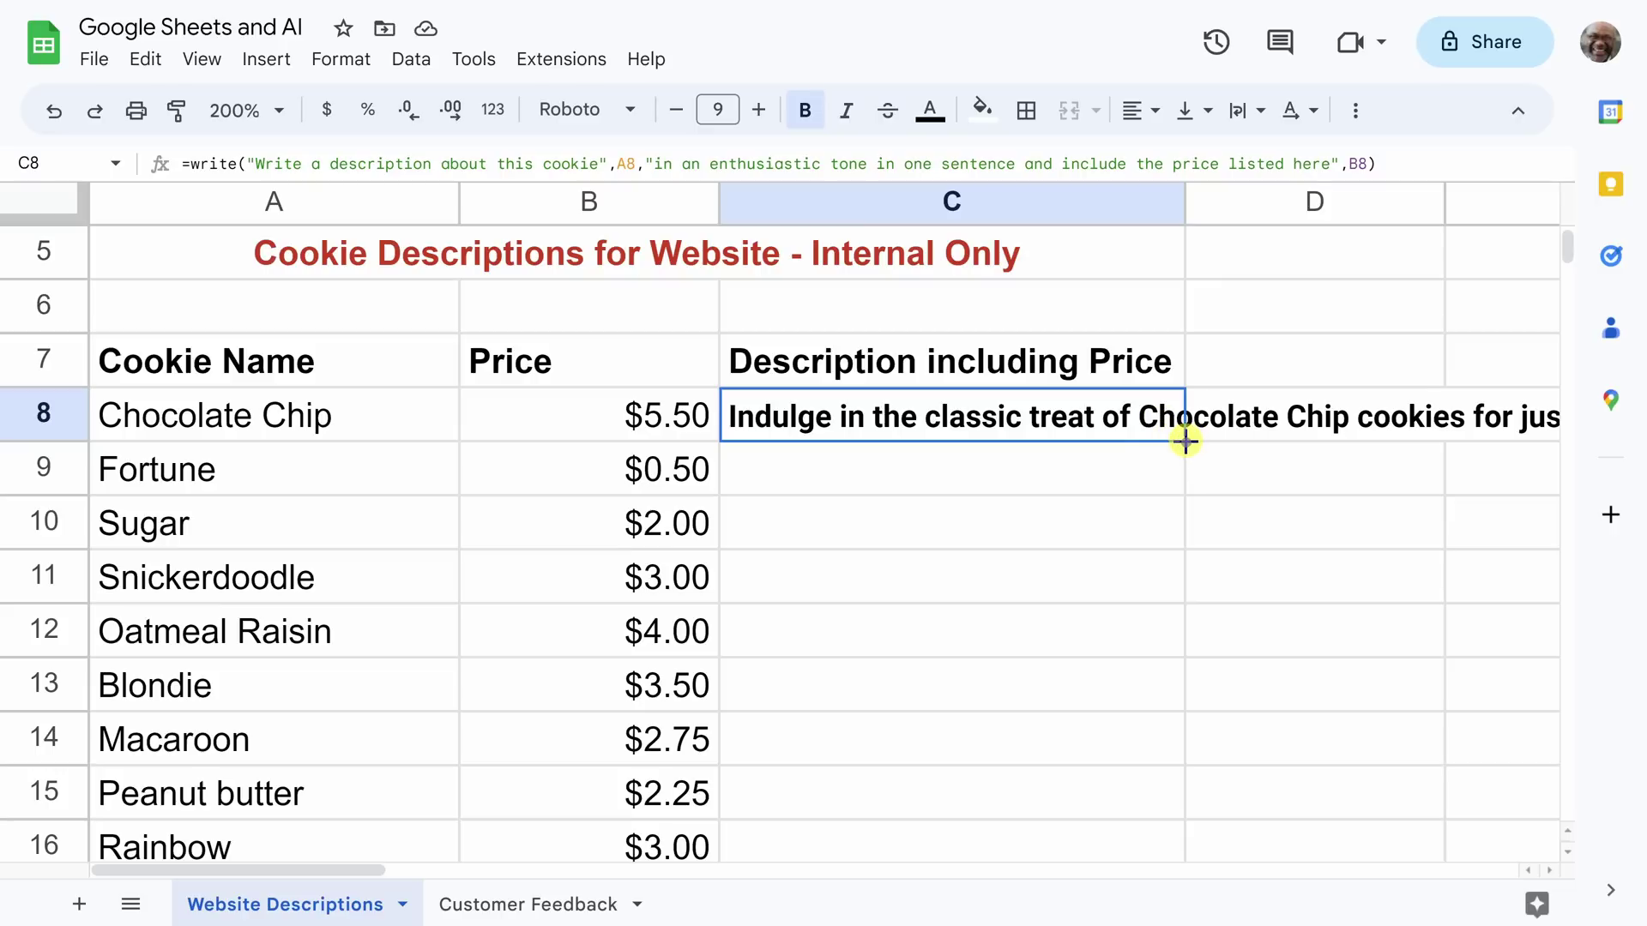
{"action": "left_click_drag", "start_coordinate": [1185, 441], "coordinate": [1086, 806]}
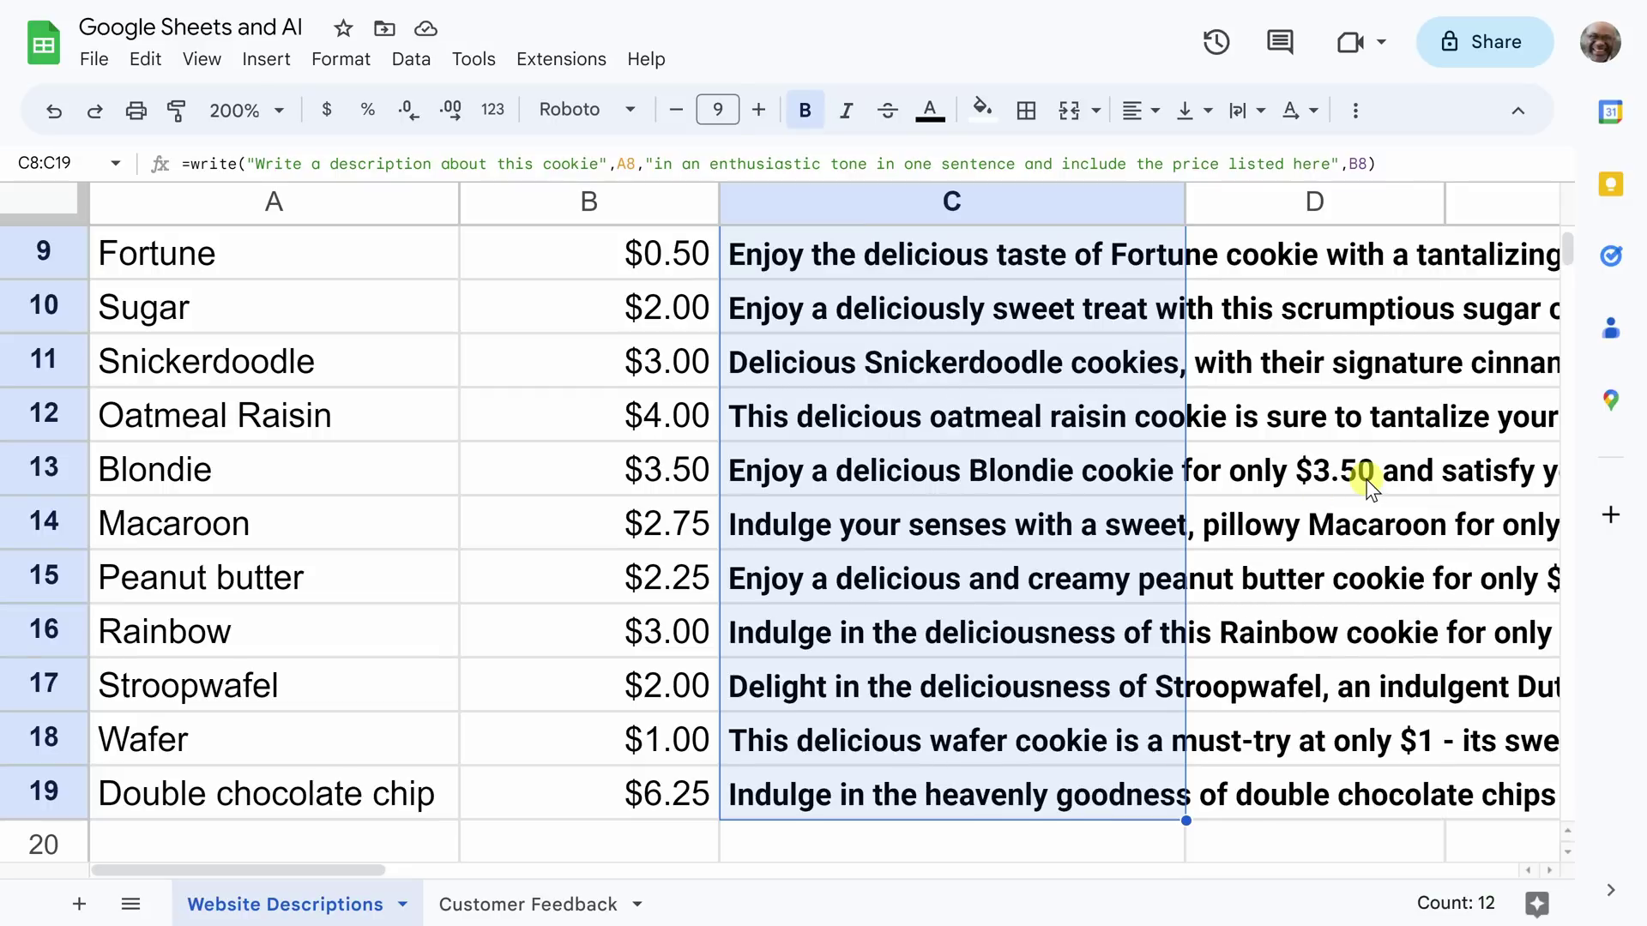
Examine the full text of the cookie descriptions in column C and compare them with the listed names and prices.
{"action": "left_click", "coordinate": [894, 369]}
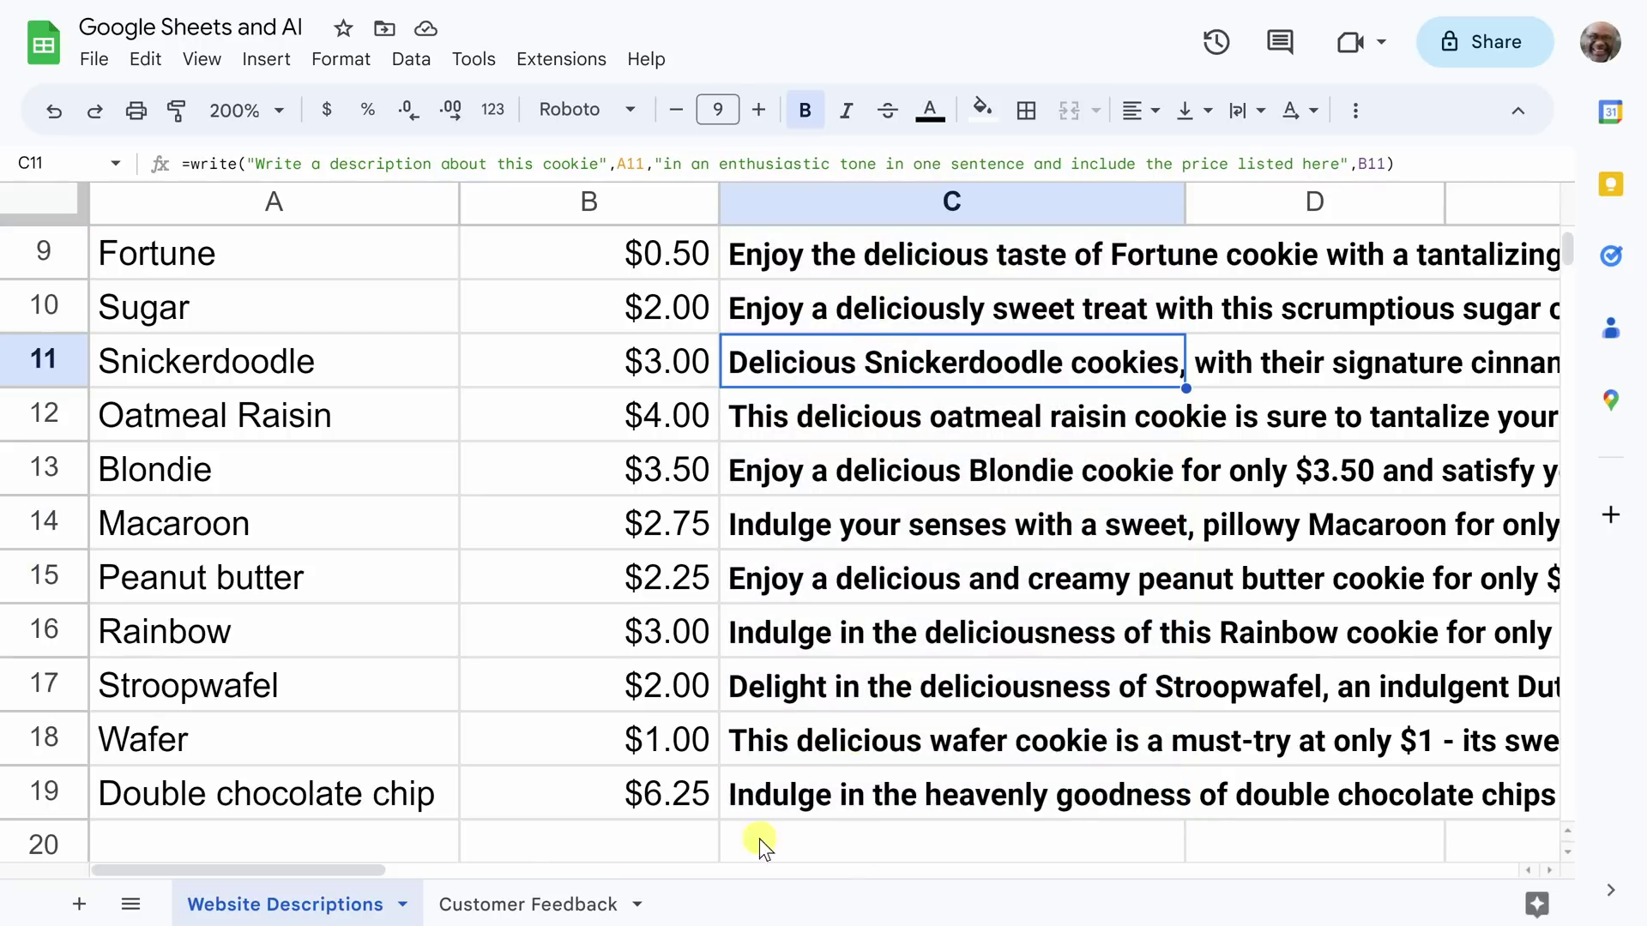
{"action": "left_click_drag", "start_coordinate": [295, 867], "coordinate": [461, 868]}
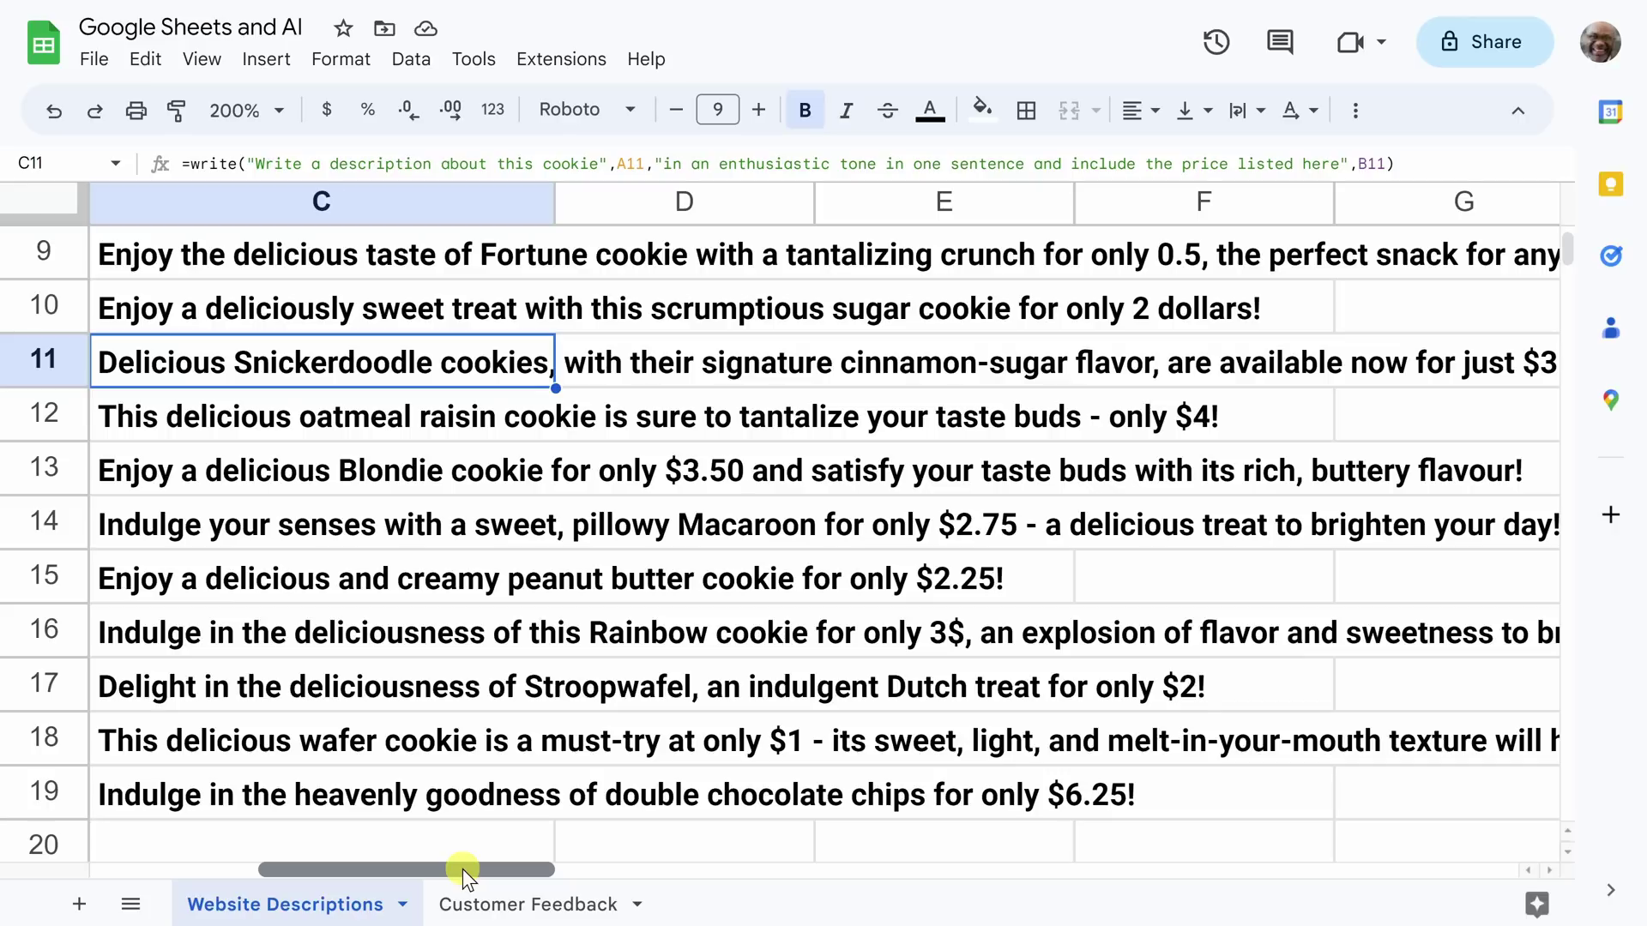
{"action": "left_click_drag", "start_coordinate": [461, 868], "coordinate": [312, 869]}
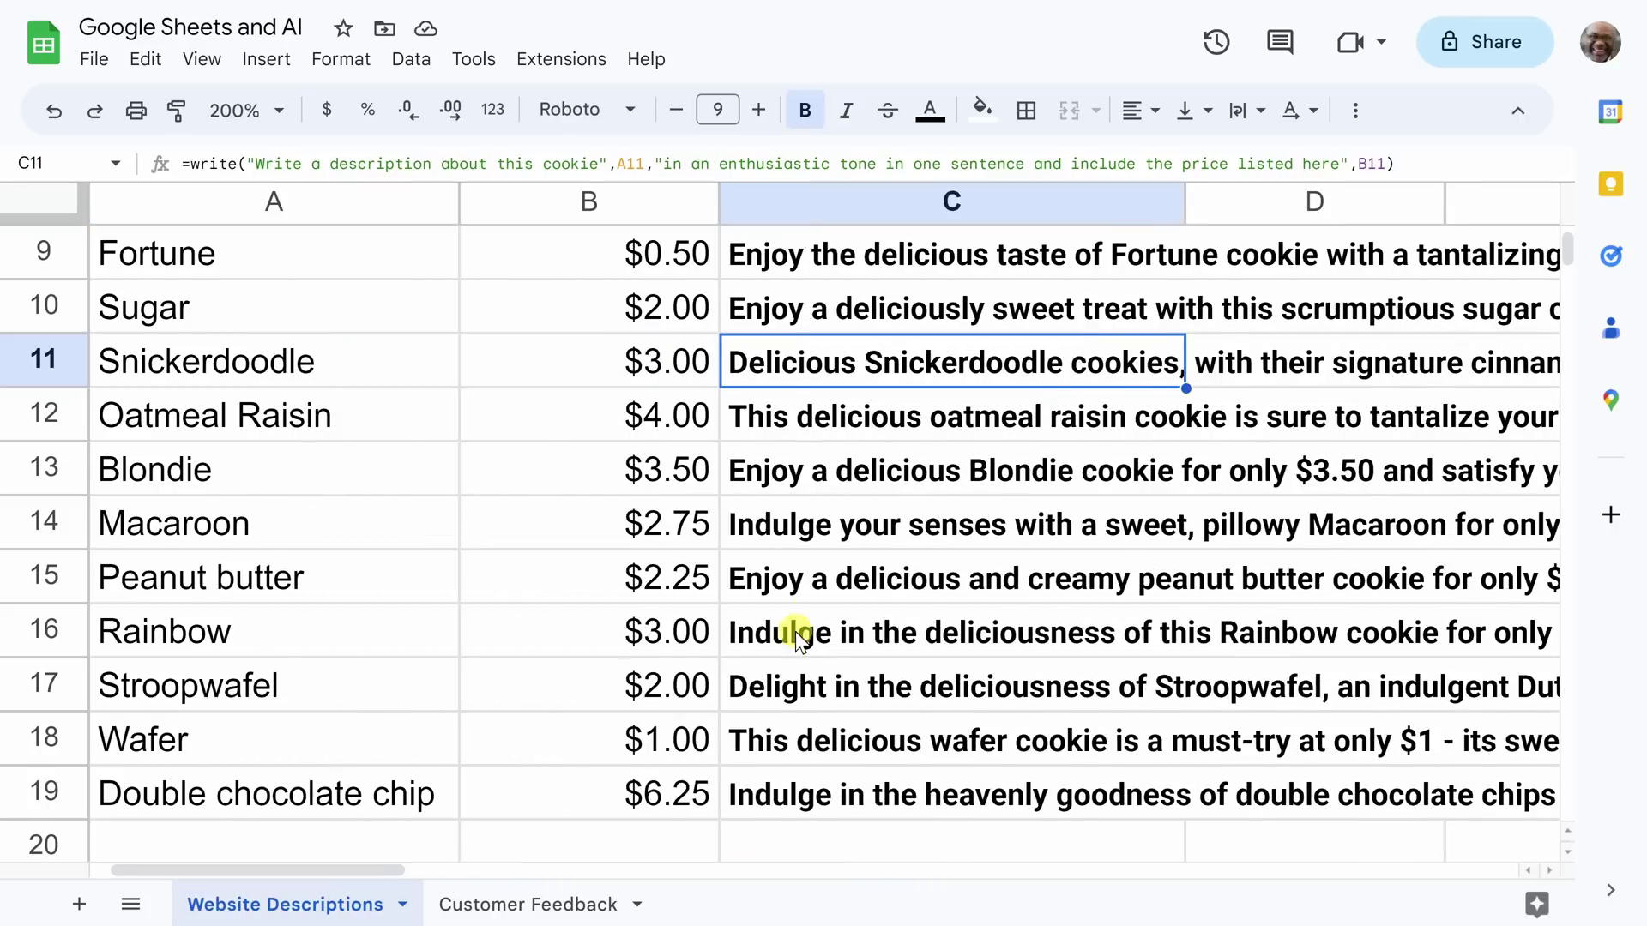
{"action": "left_click", "coordinate": [657, 588]}
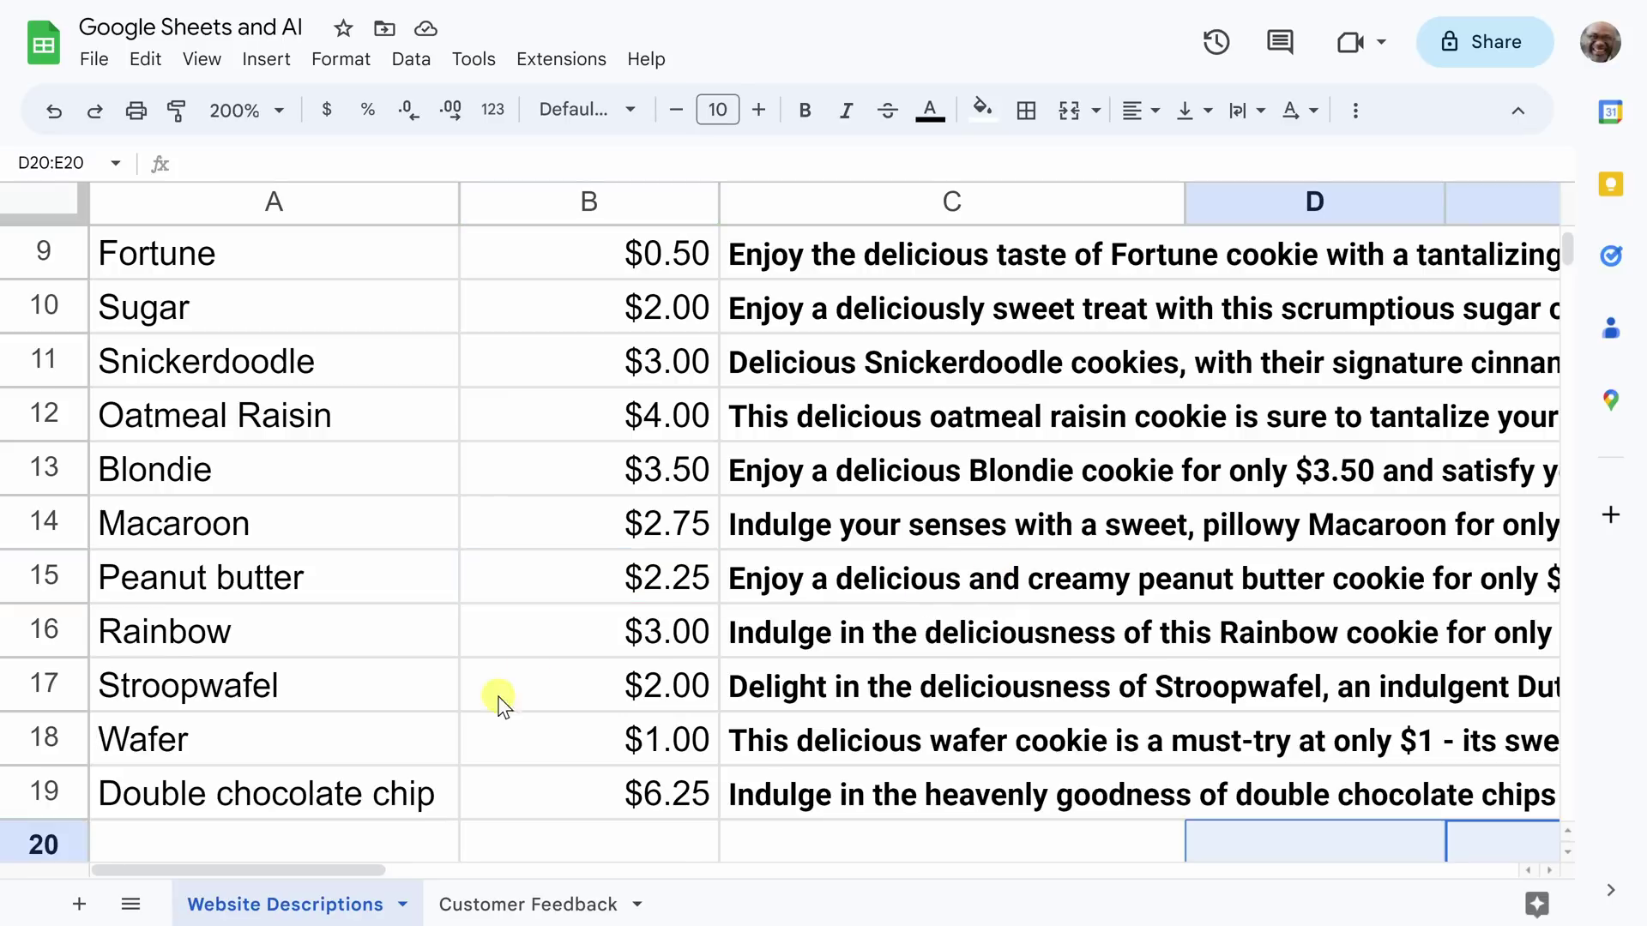
{"action": "left_click_drag", "start_coordinate": [360, 869], "coordinate": [570, 868]}
{"action": "left_click", "coordinate": [570, 868]}
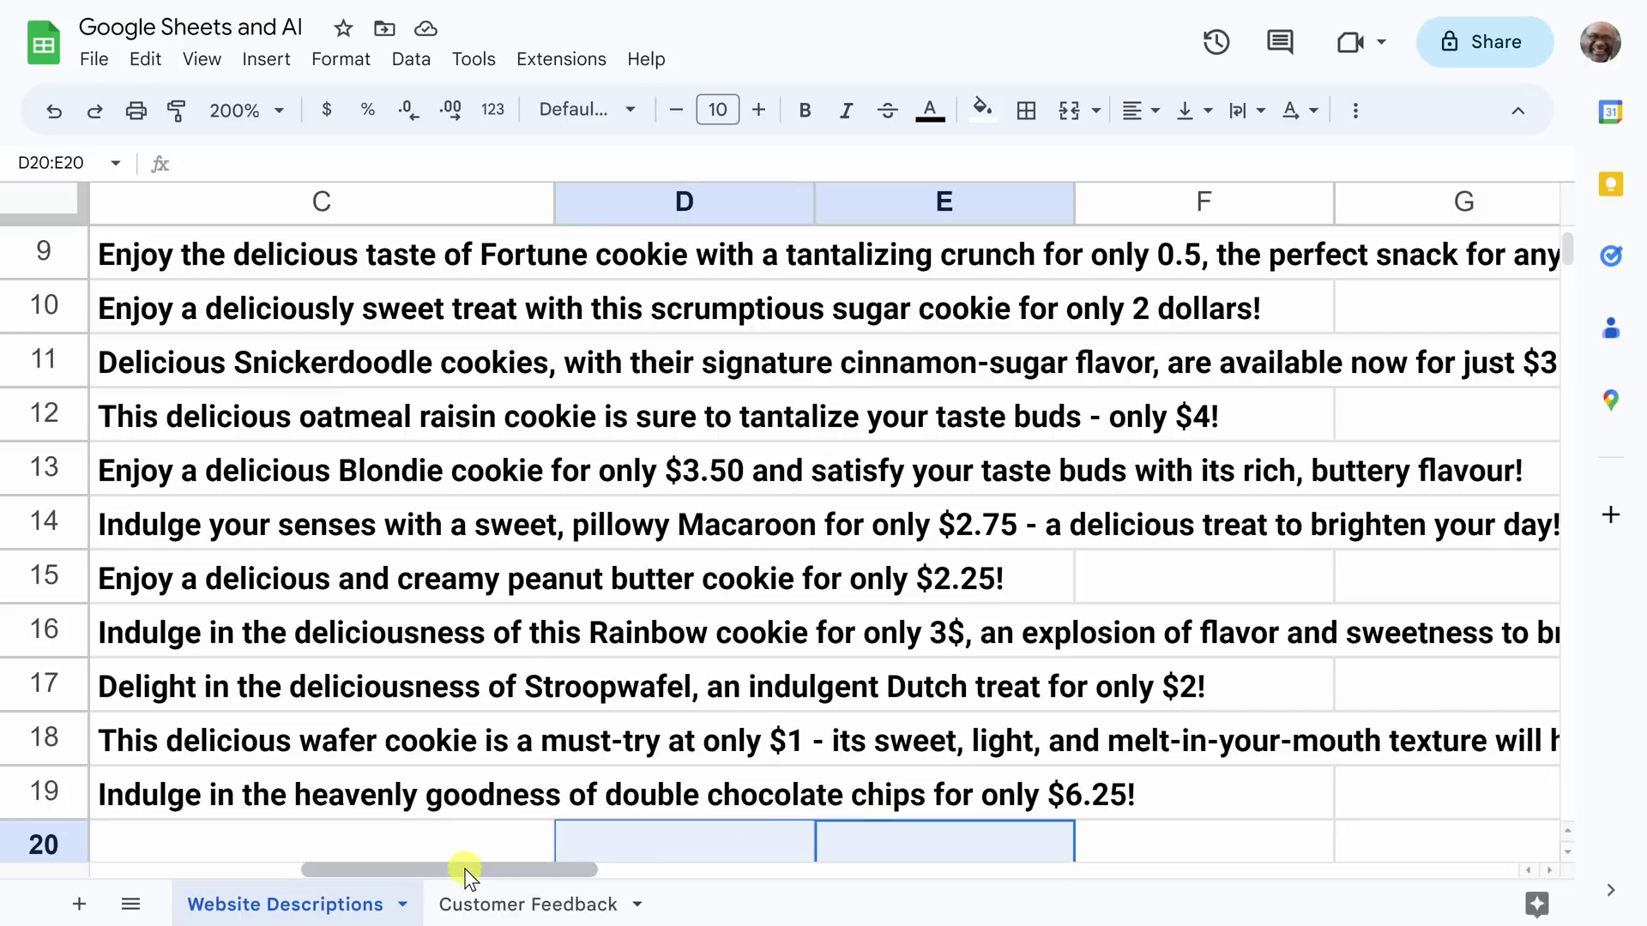
{"action": "left_click_drag", "start_coordinate": [464, 871], "coordinate": [409, 874]}
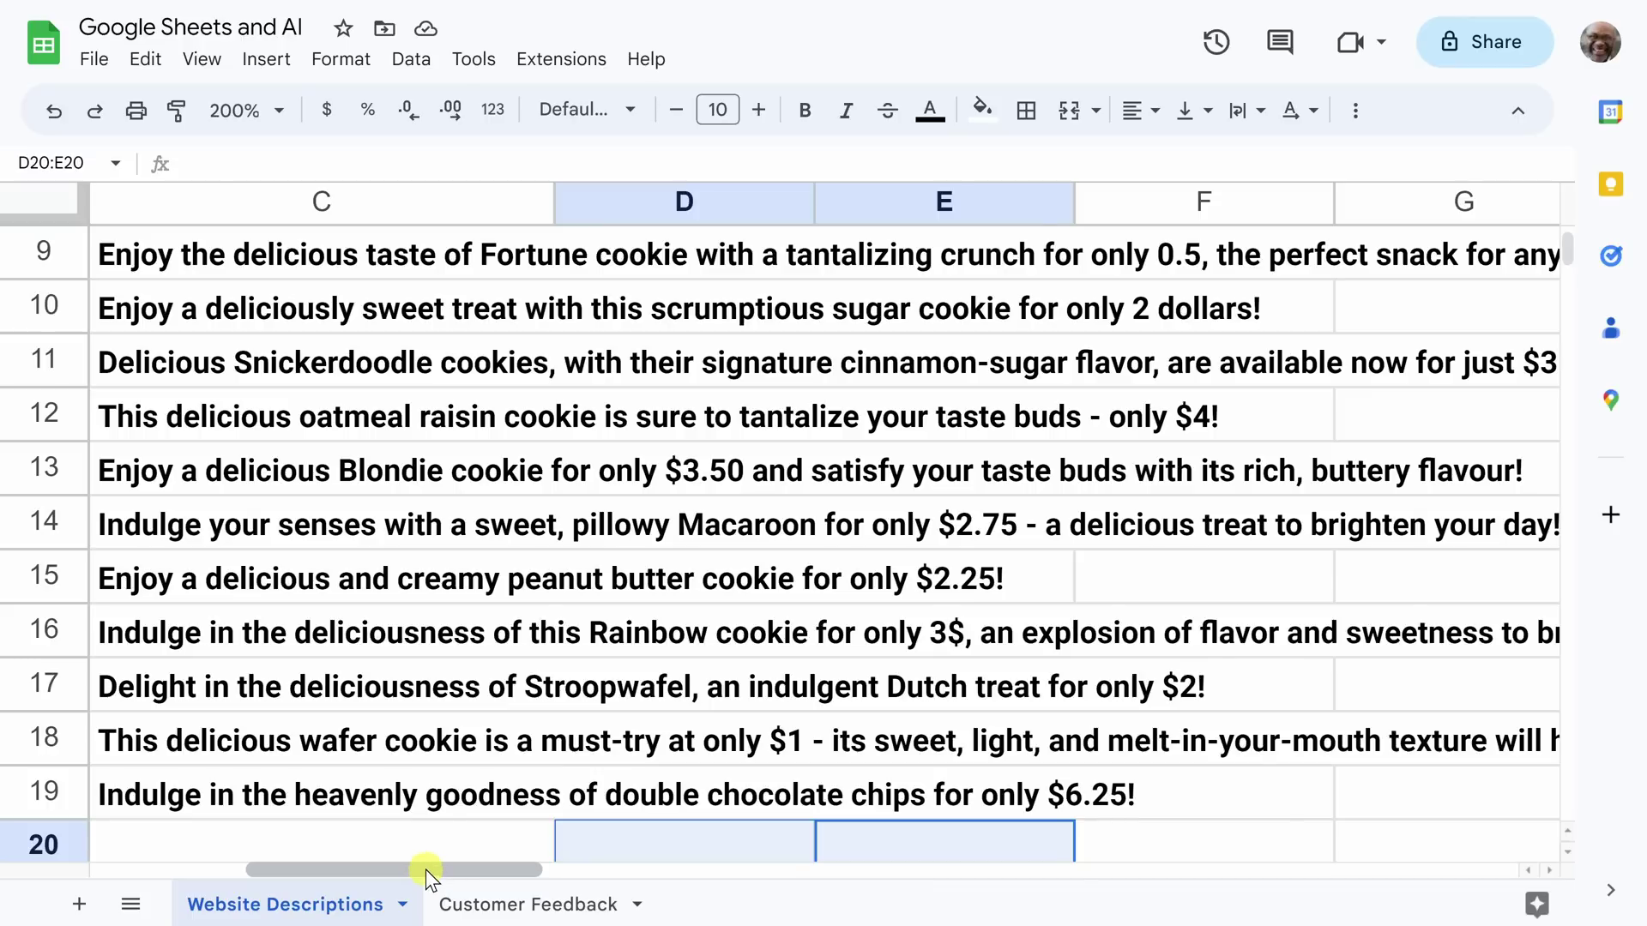
{"action": "left_click_drag", "start_coordinate": [425, 869], "coordinate": [183, 870]}
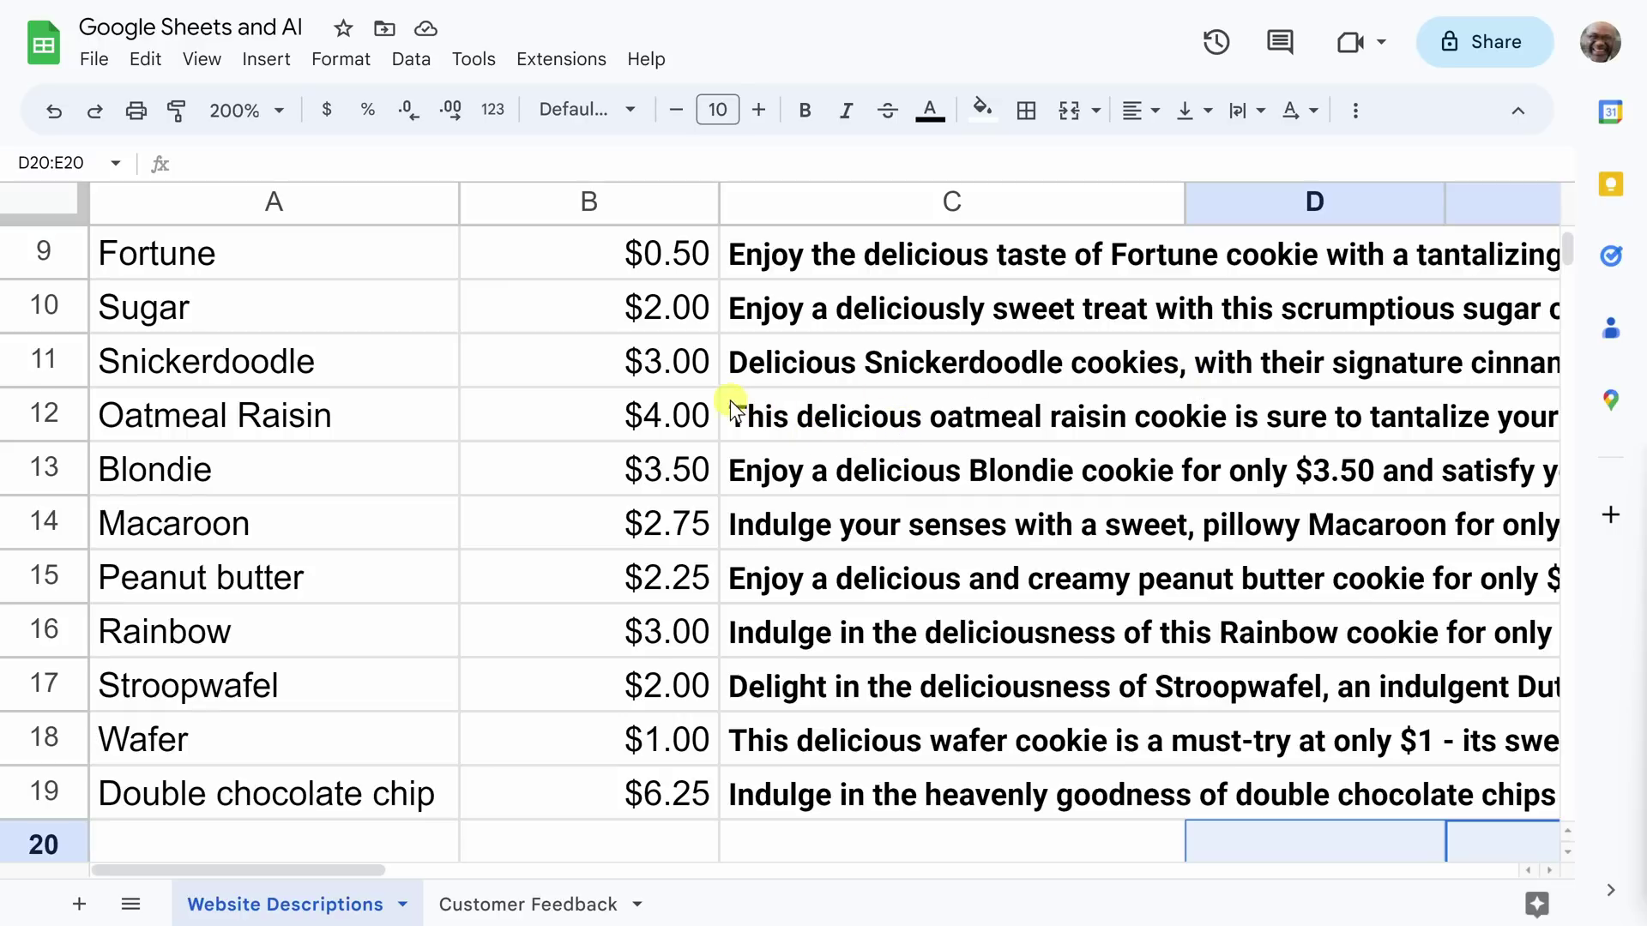
Switch to the Customer Feedback sheet and show the Numerous.ai sidebar.
{"action": "left_click", "coordinate": [506, 906]}
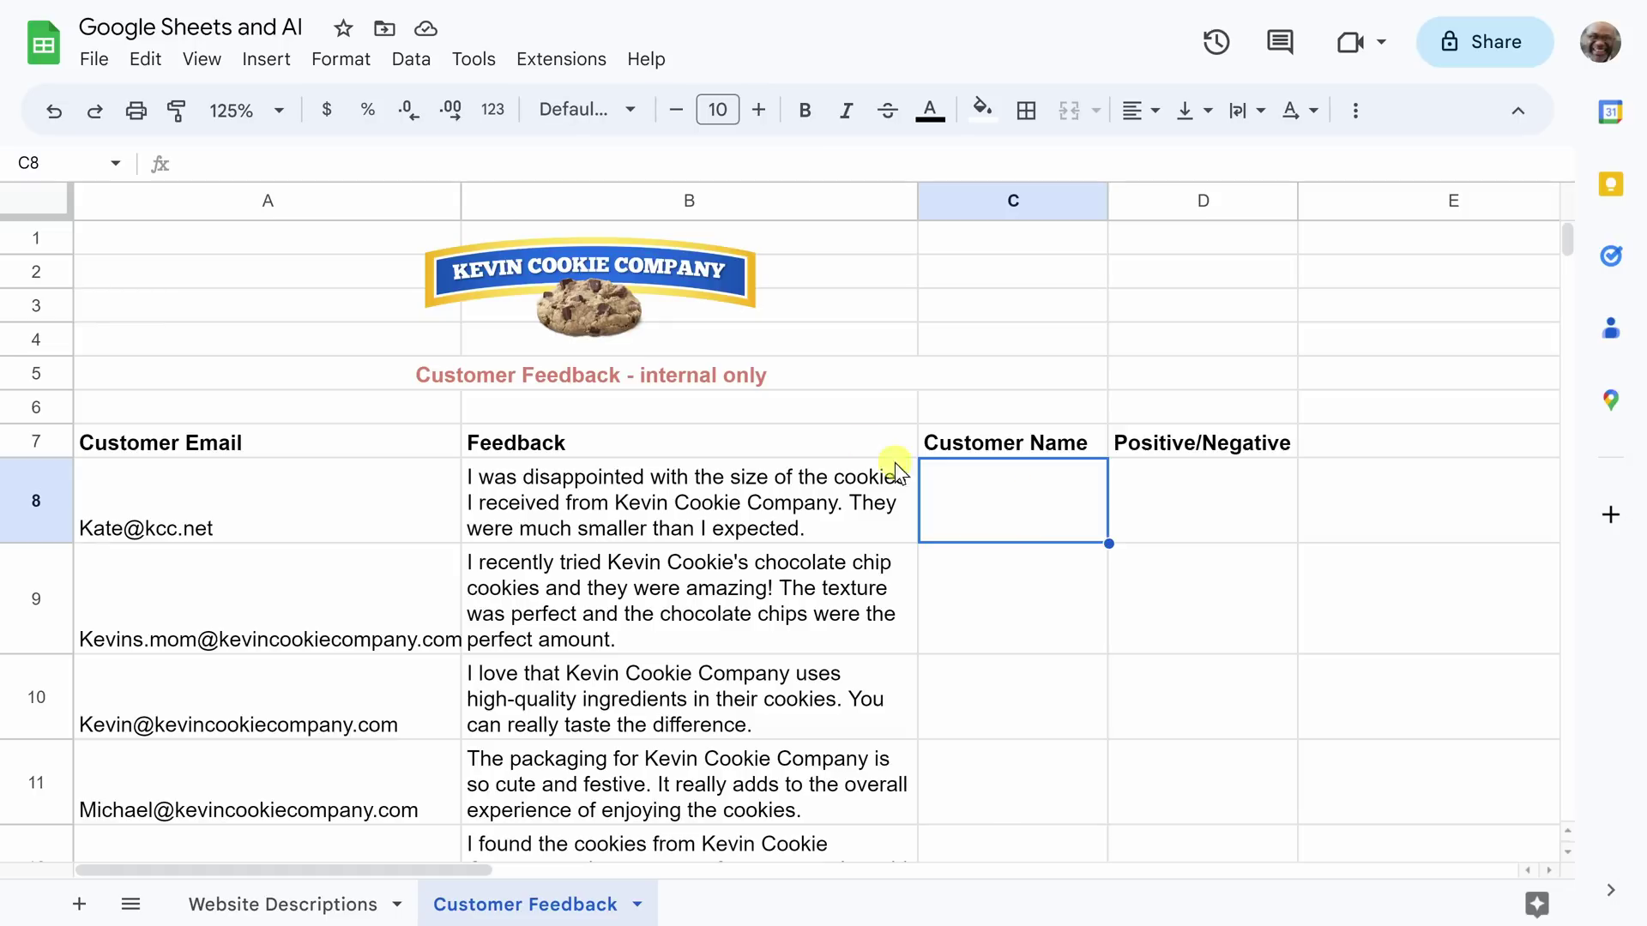
{"action": "left_click", "coordinate": [573, 60]}
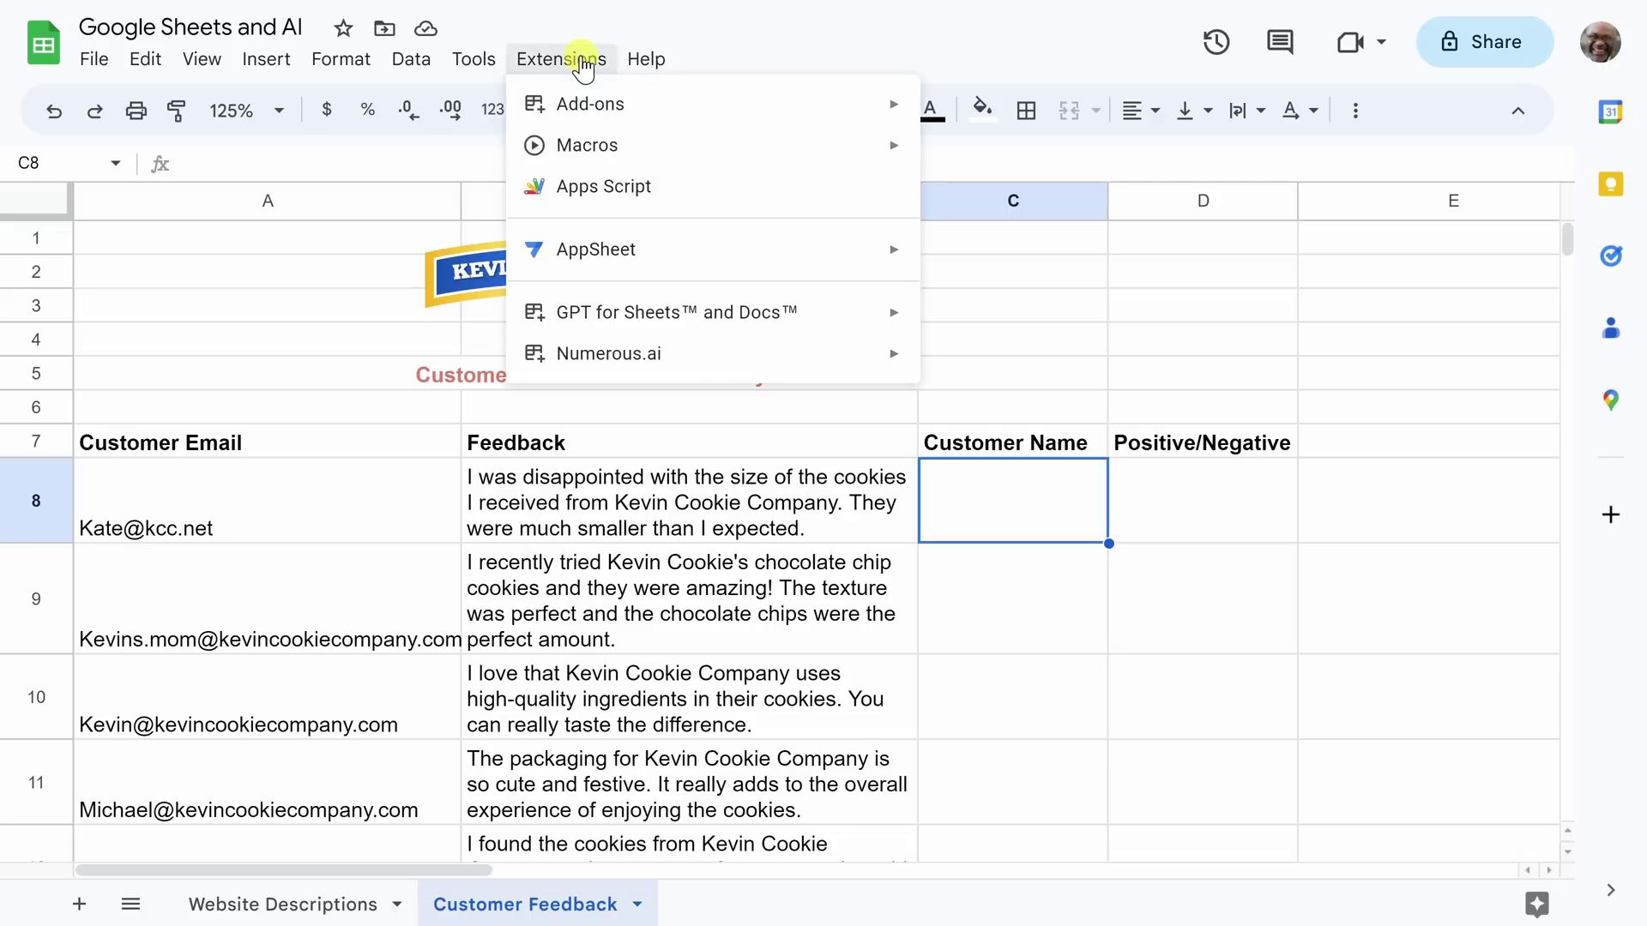
{"action": "mouse_move", "coordinate": [640, 364]}
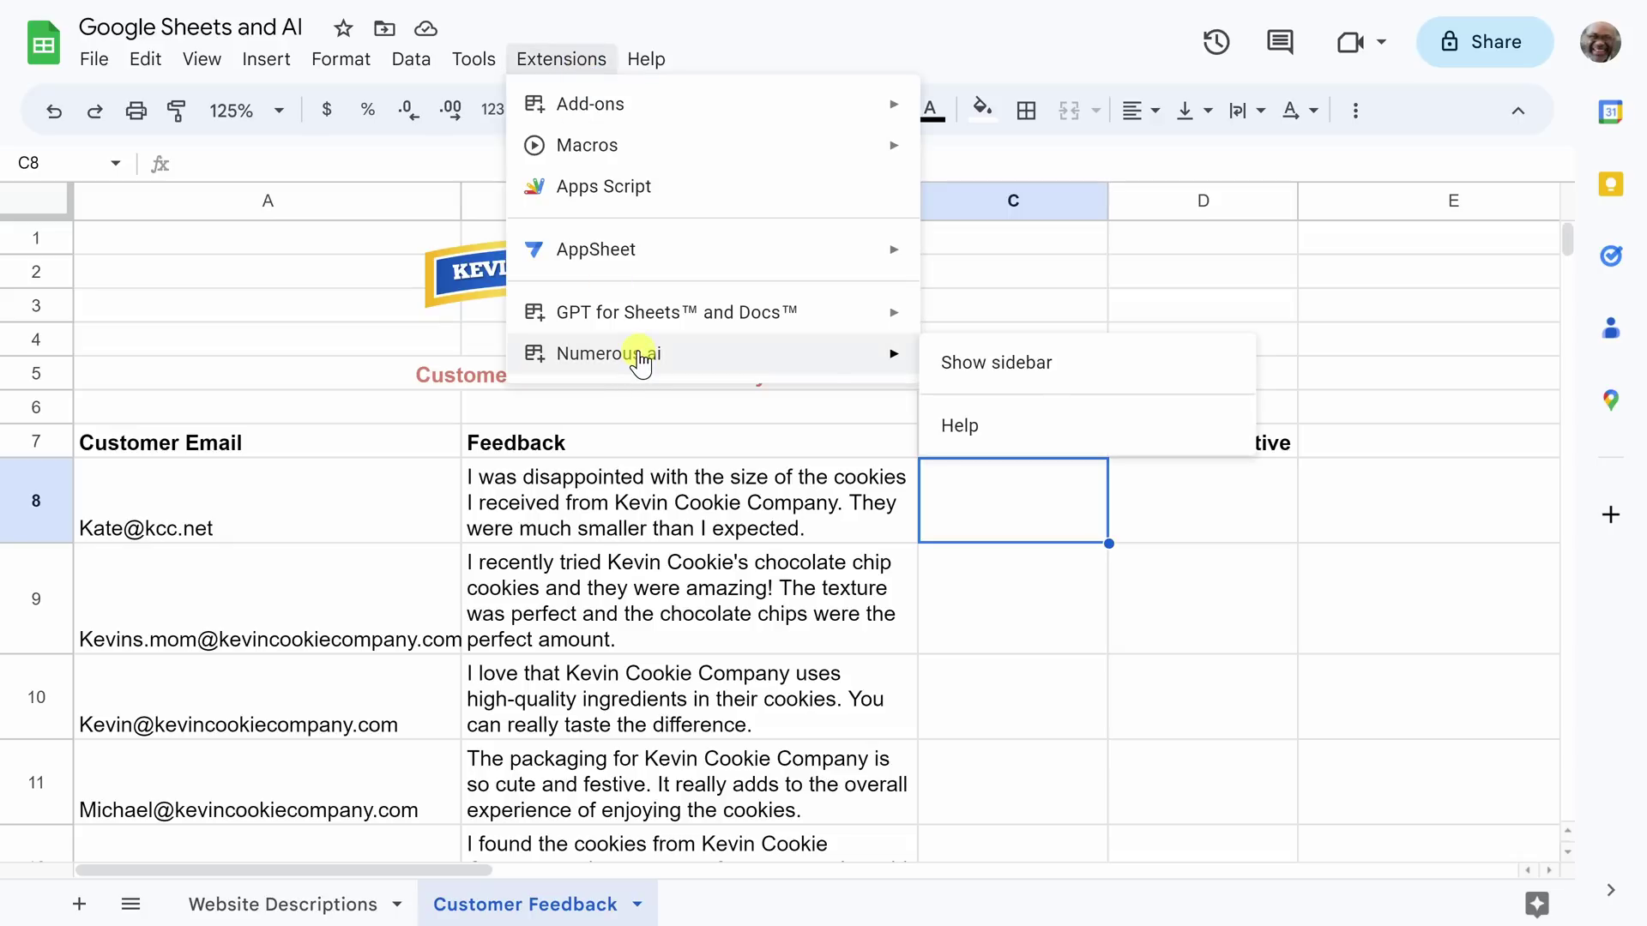
{"action": "left_click", "coordinate": [1045, 368]}
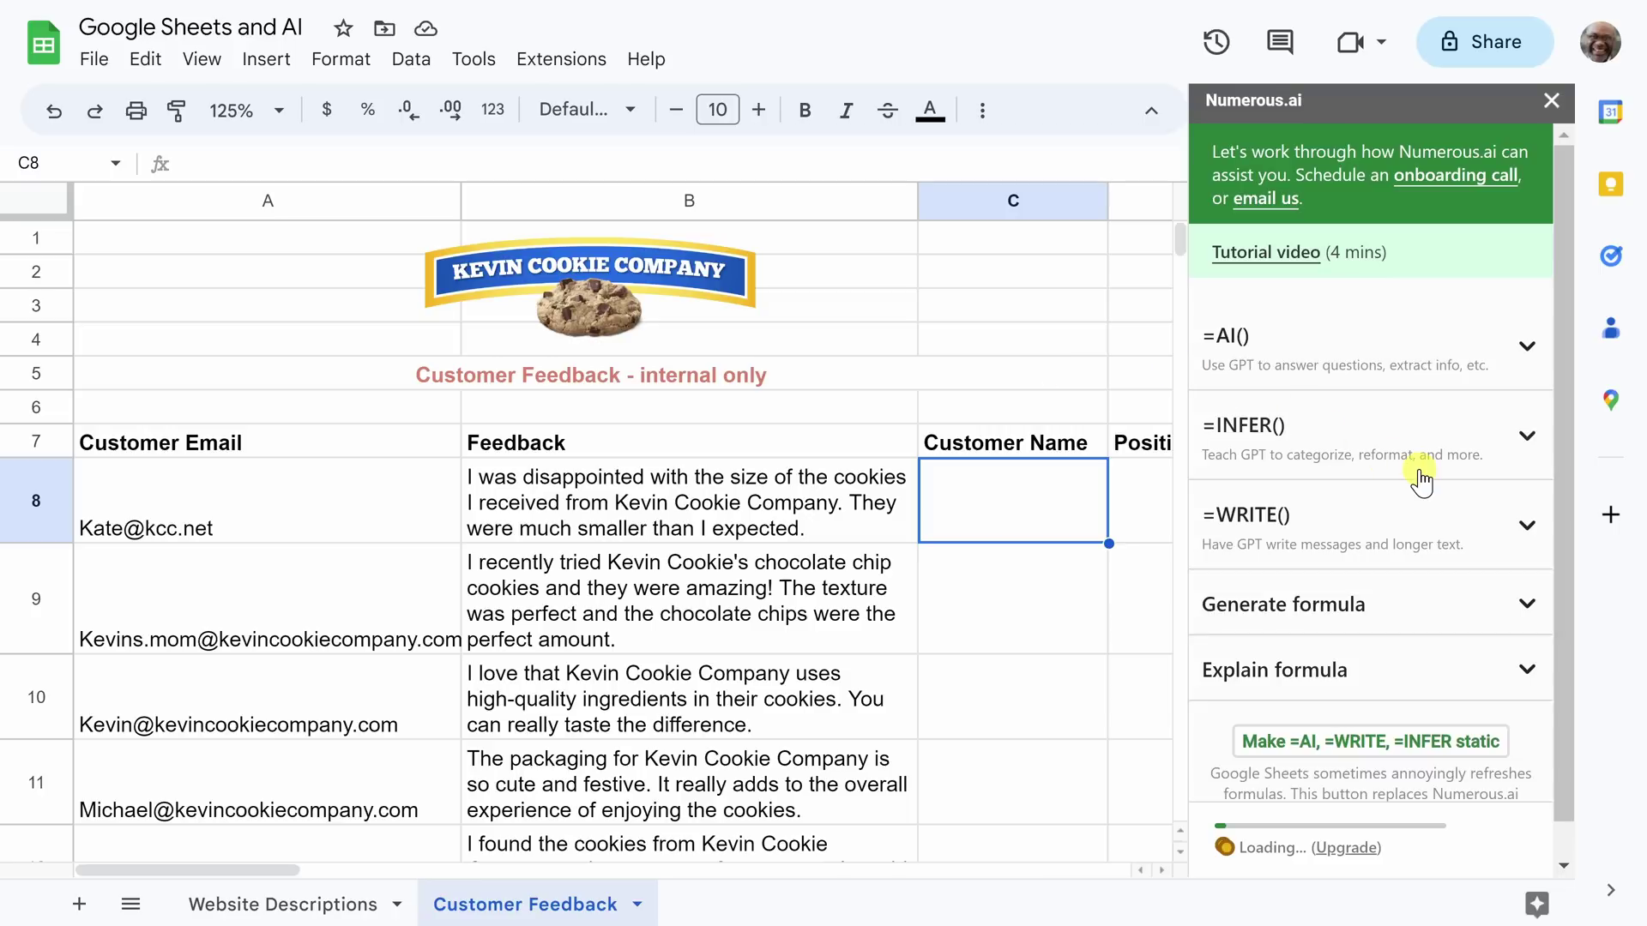
Generate a formula from "Extract everything to the left of the @ symbol in column A" and insert it into the first Customer Name cell, C8.
{"action": "left_click", "coordinate": [1441, 608]}
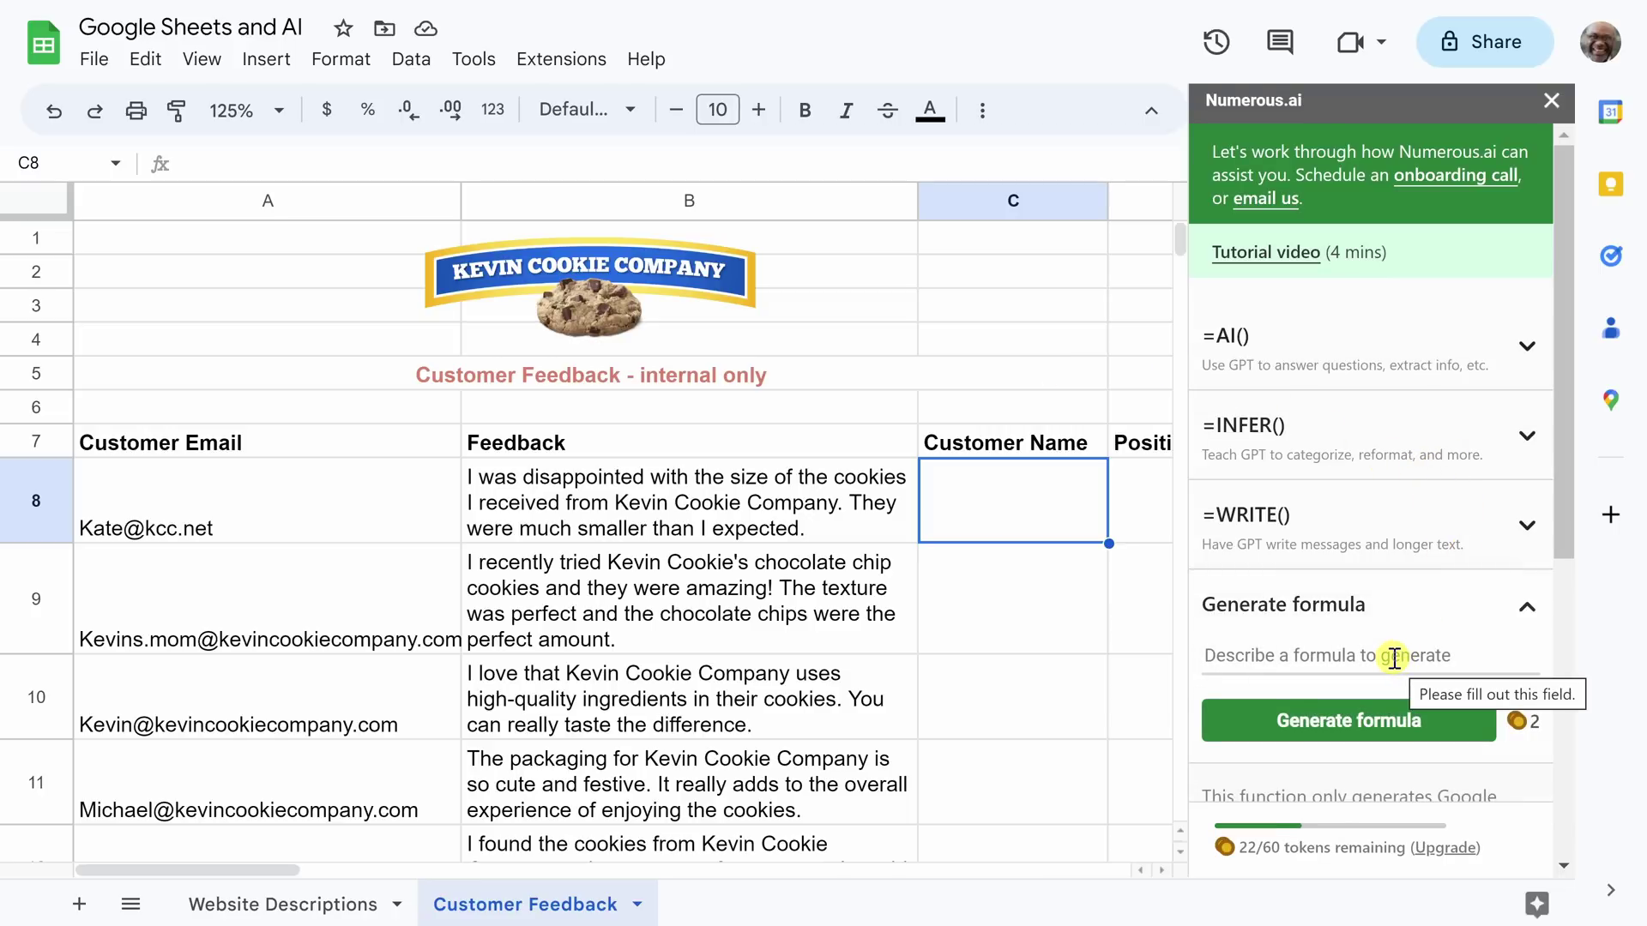
{"action": "left_click", "coordinate": [1394, 659]}
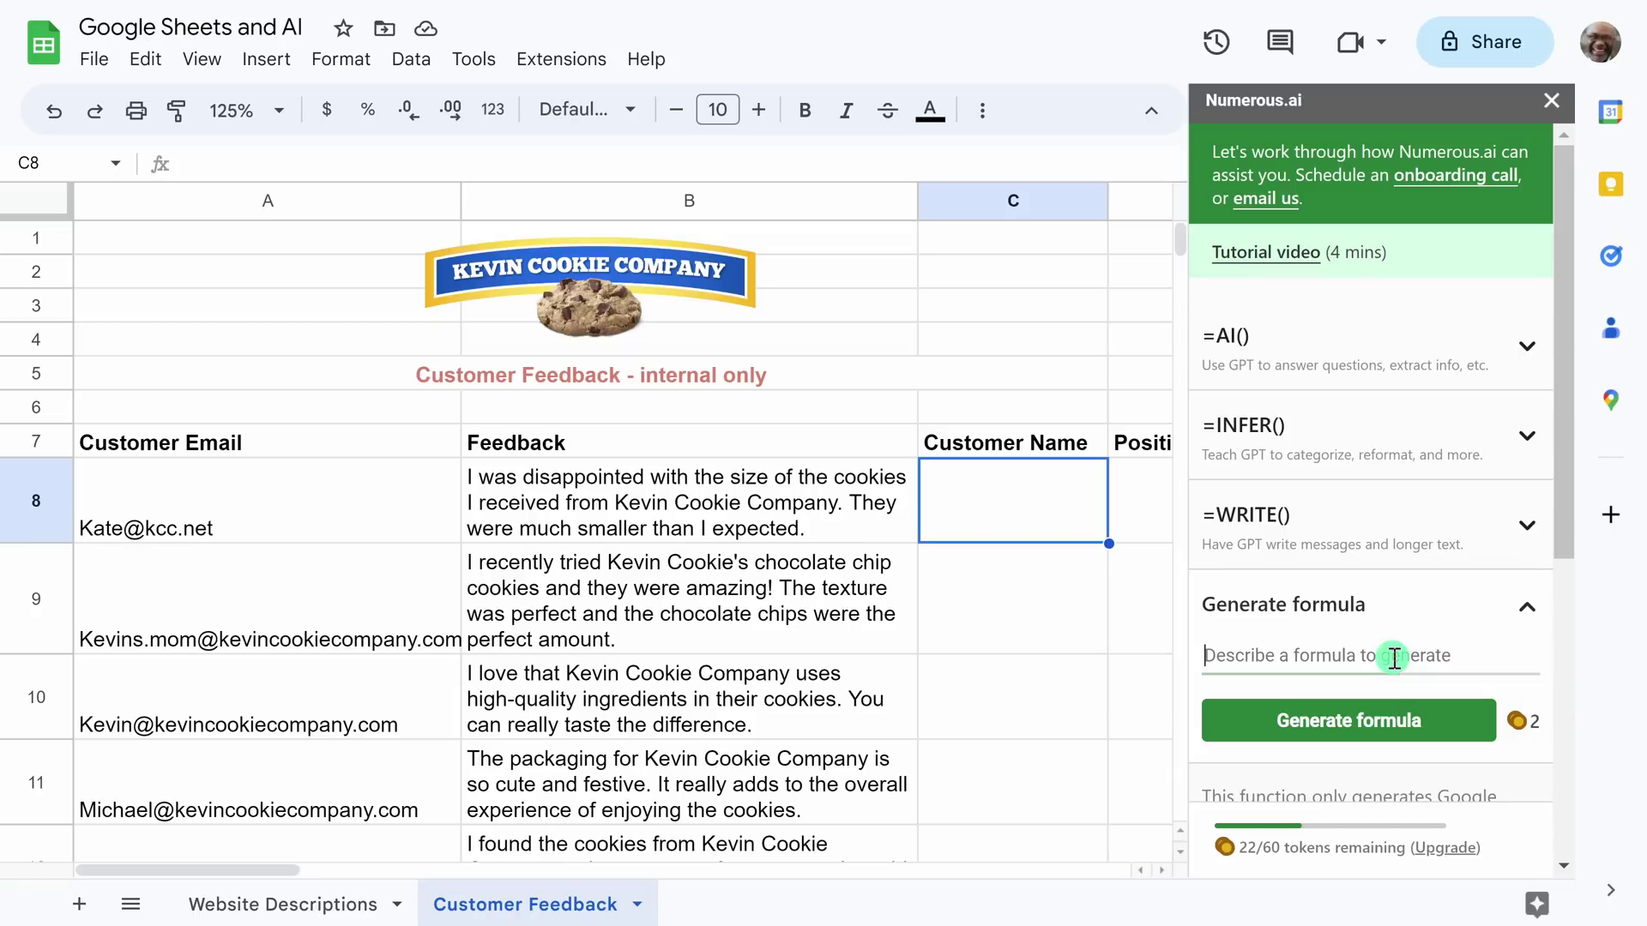
{"action": "type", "text": "Extract everything to the left of the @ symbol in column A"}
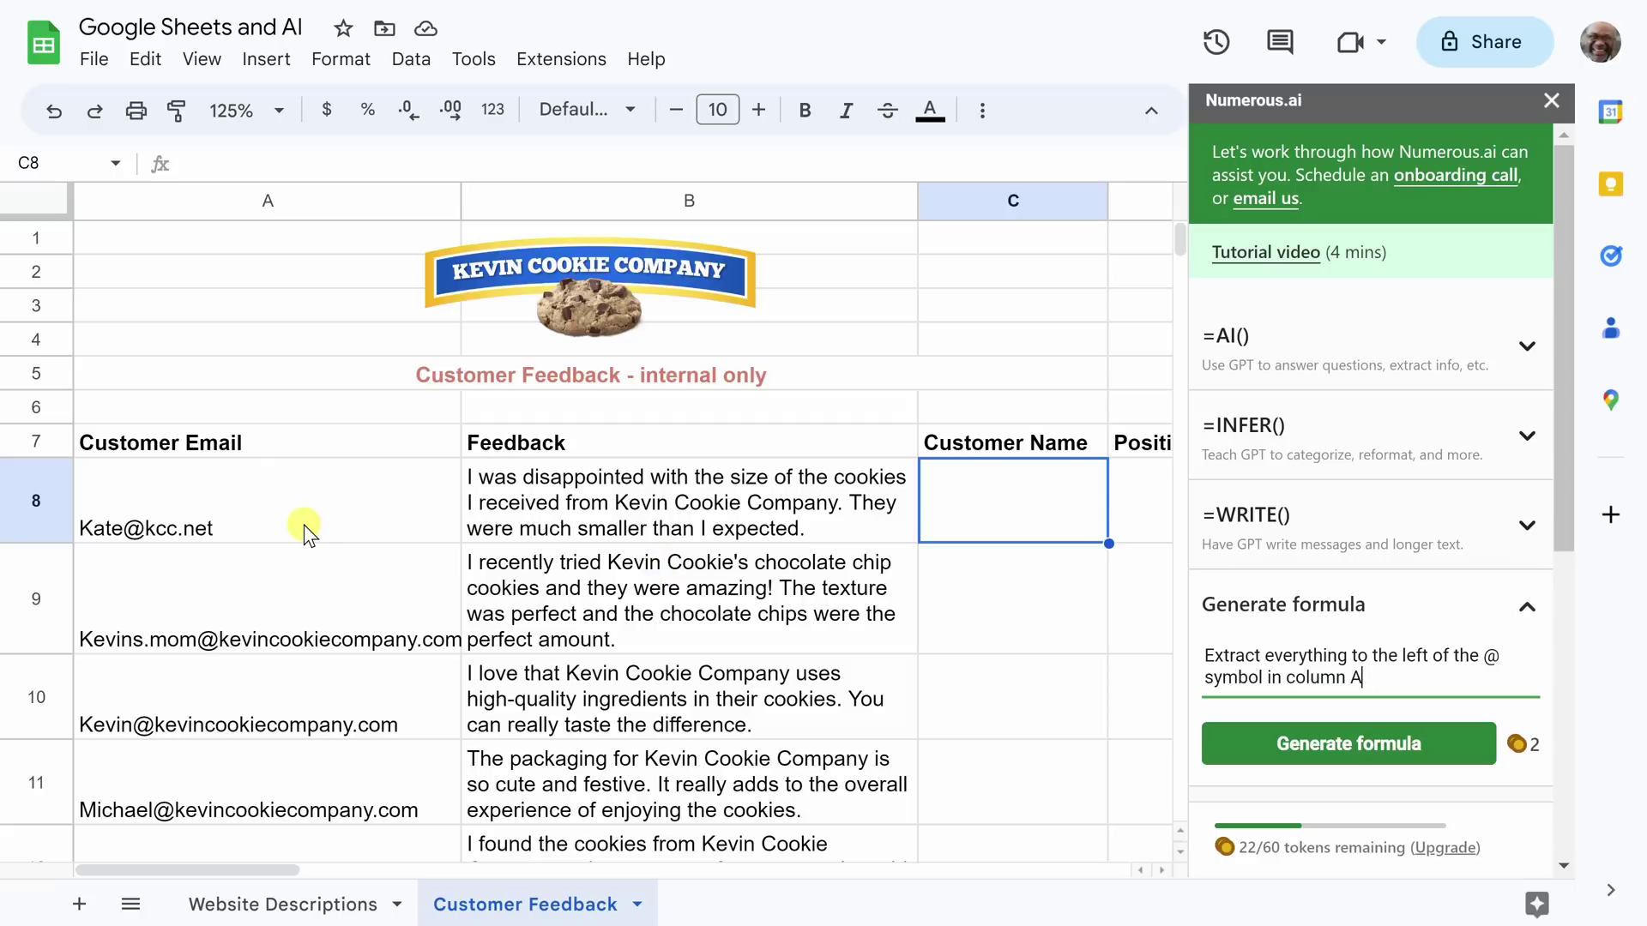
{"action": "mouse_move", "coordinate": [313, 539]}
{"action": "left_click", "coordinate": [1436, 745]}
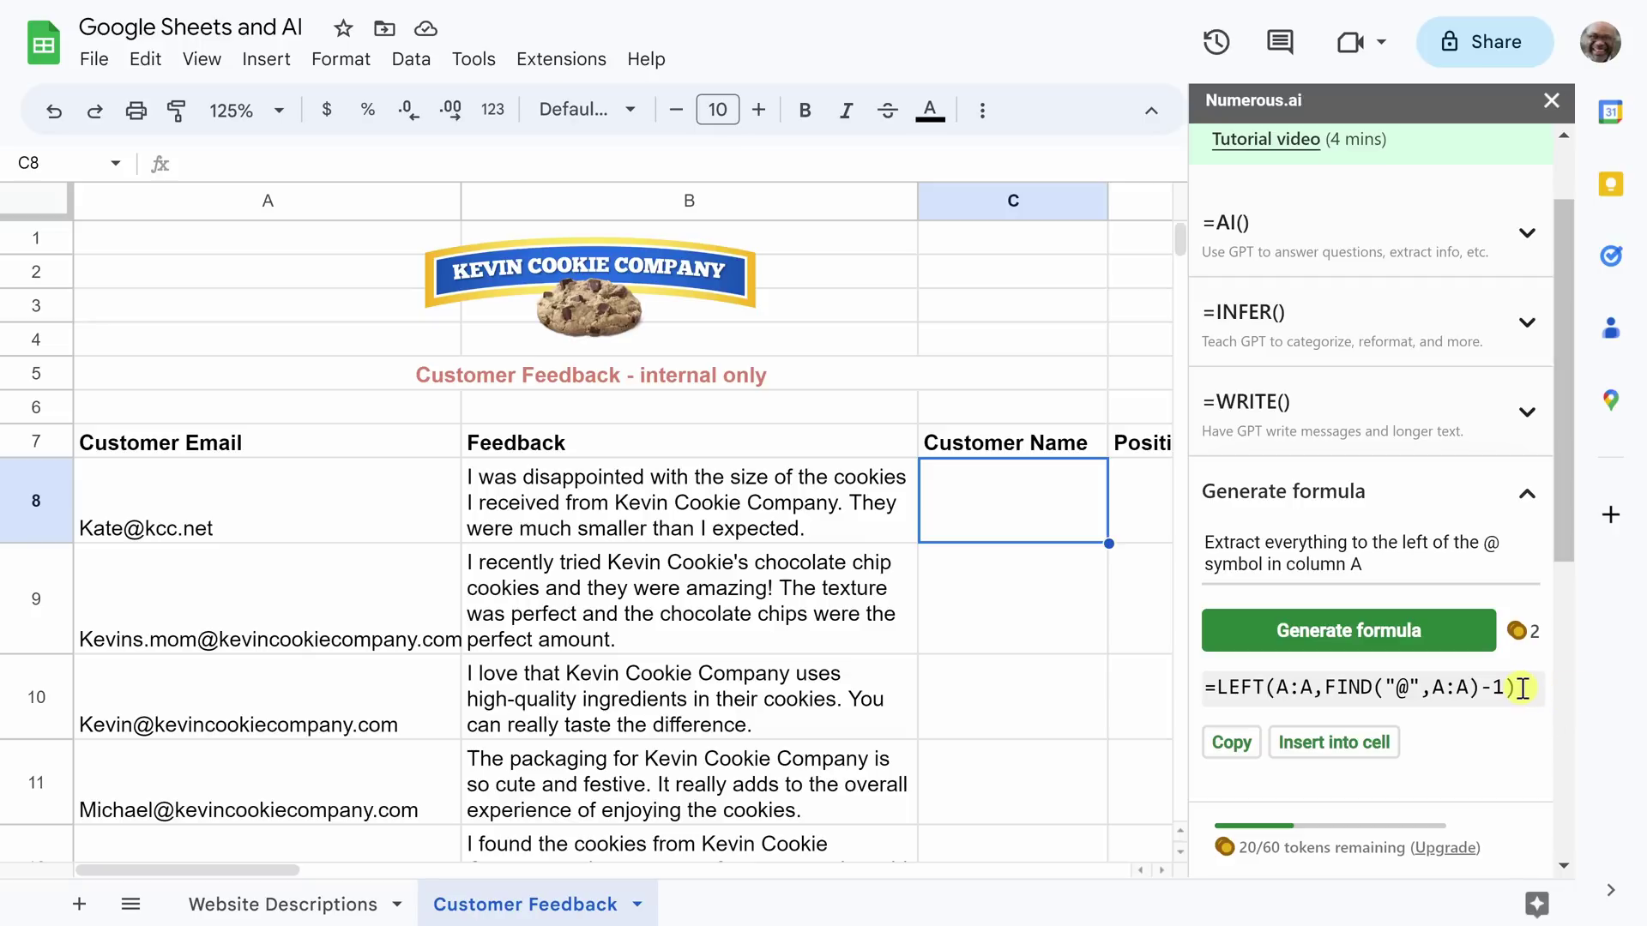
{"action": "left_click_drag", "start_coordinate": [1523, 689], "coordinate": [1160, 690]}
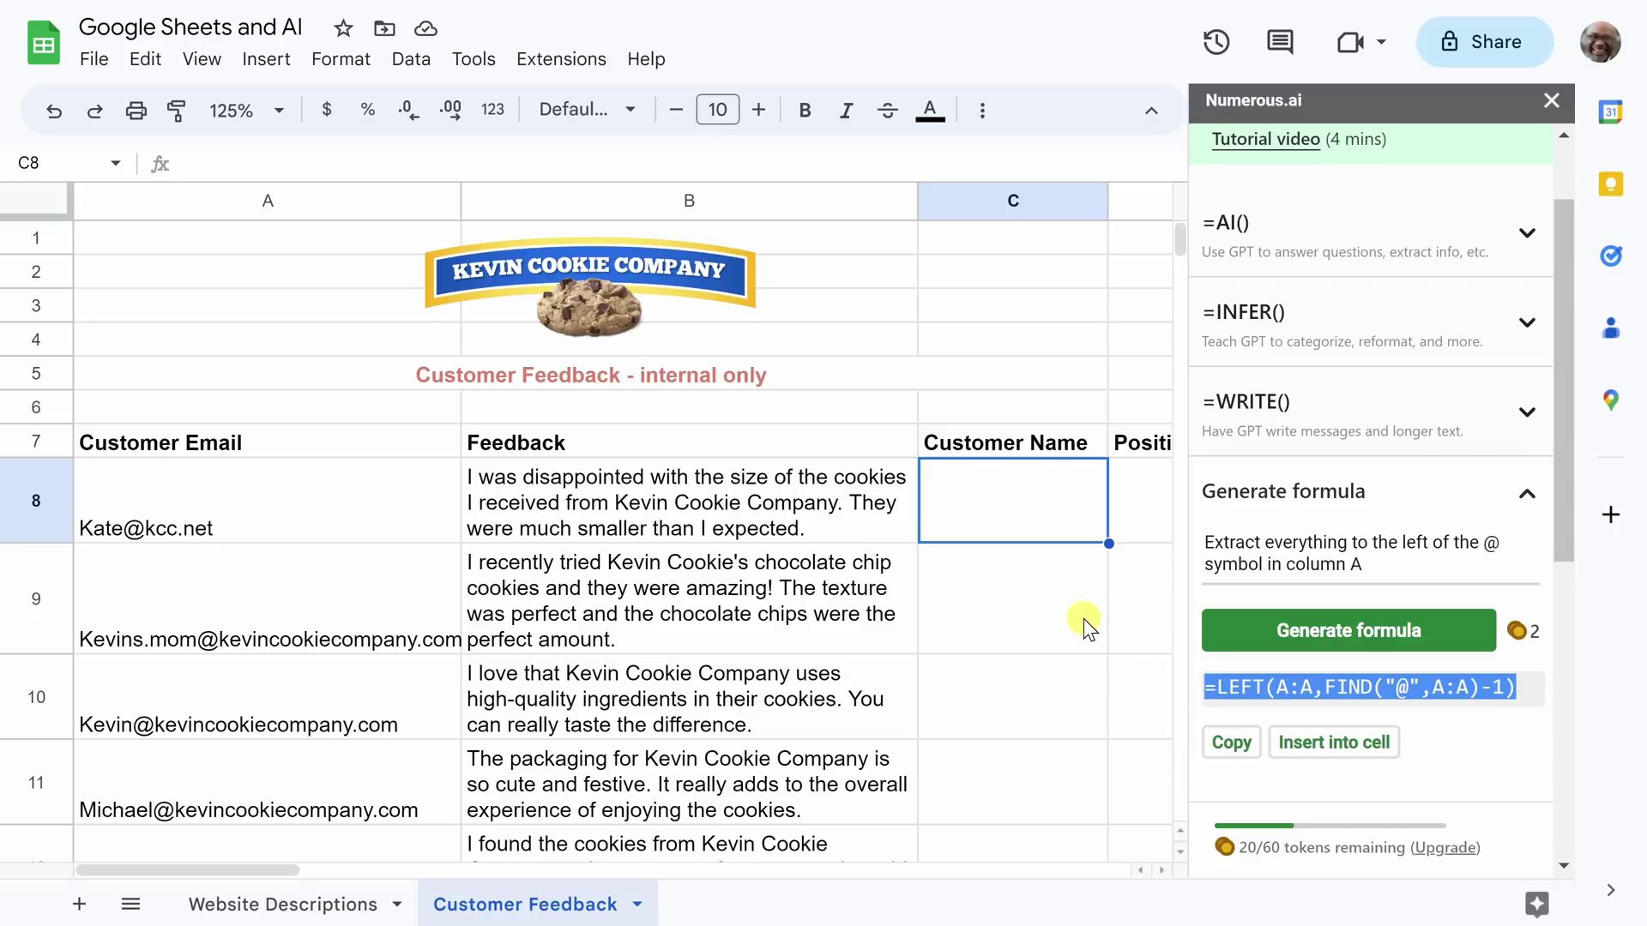
{"action": "left_click", "coordinate": [1358, 746]}
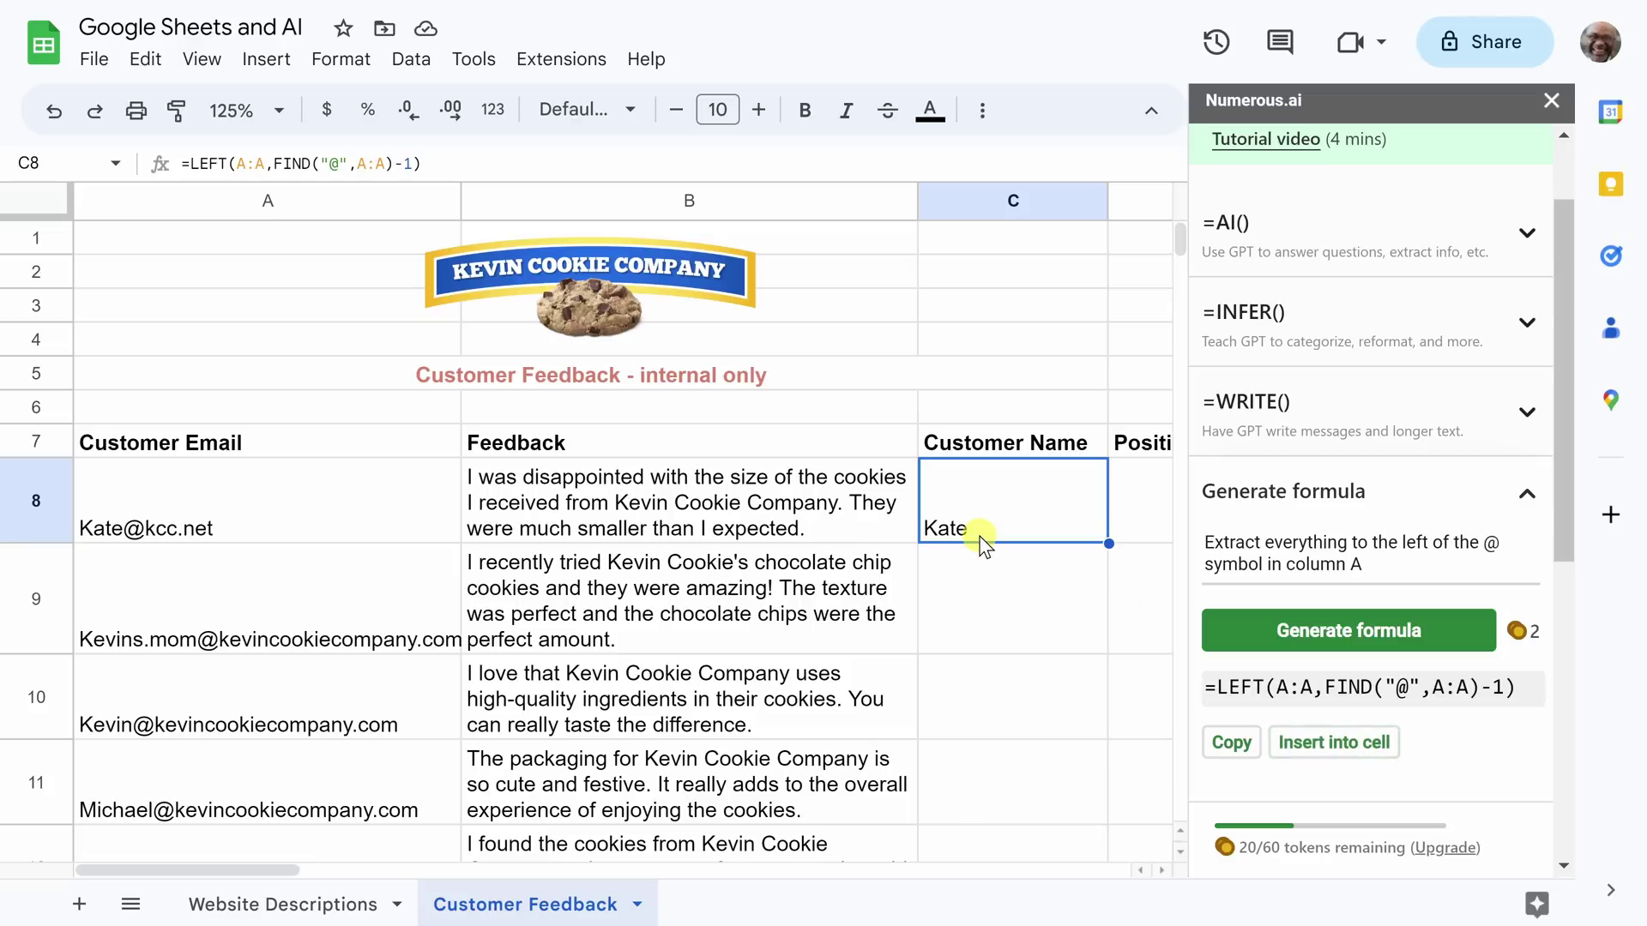
Copy the generated LEFT/FIND formula and have Numerous.ai explain what it does.
{"action": "mouse_move", "coordinate": [194, 528]}
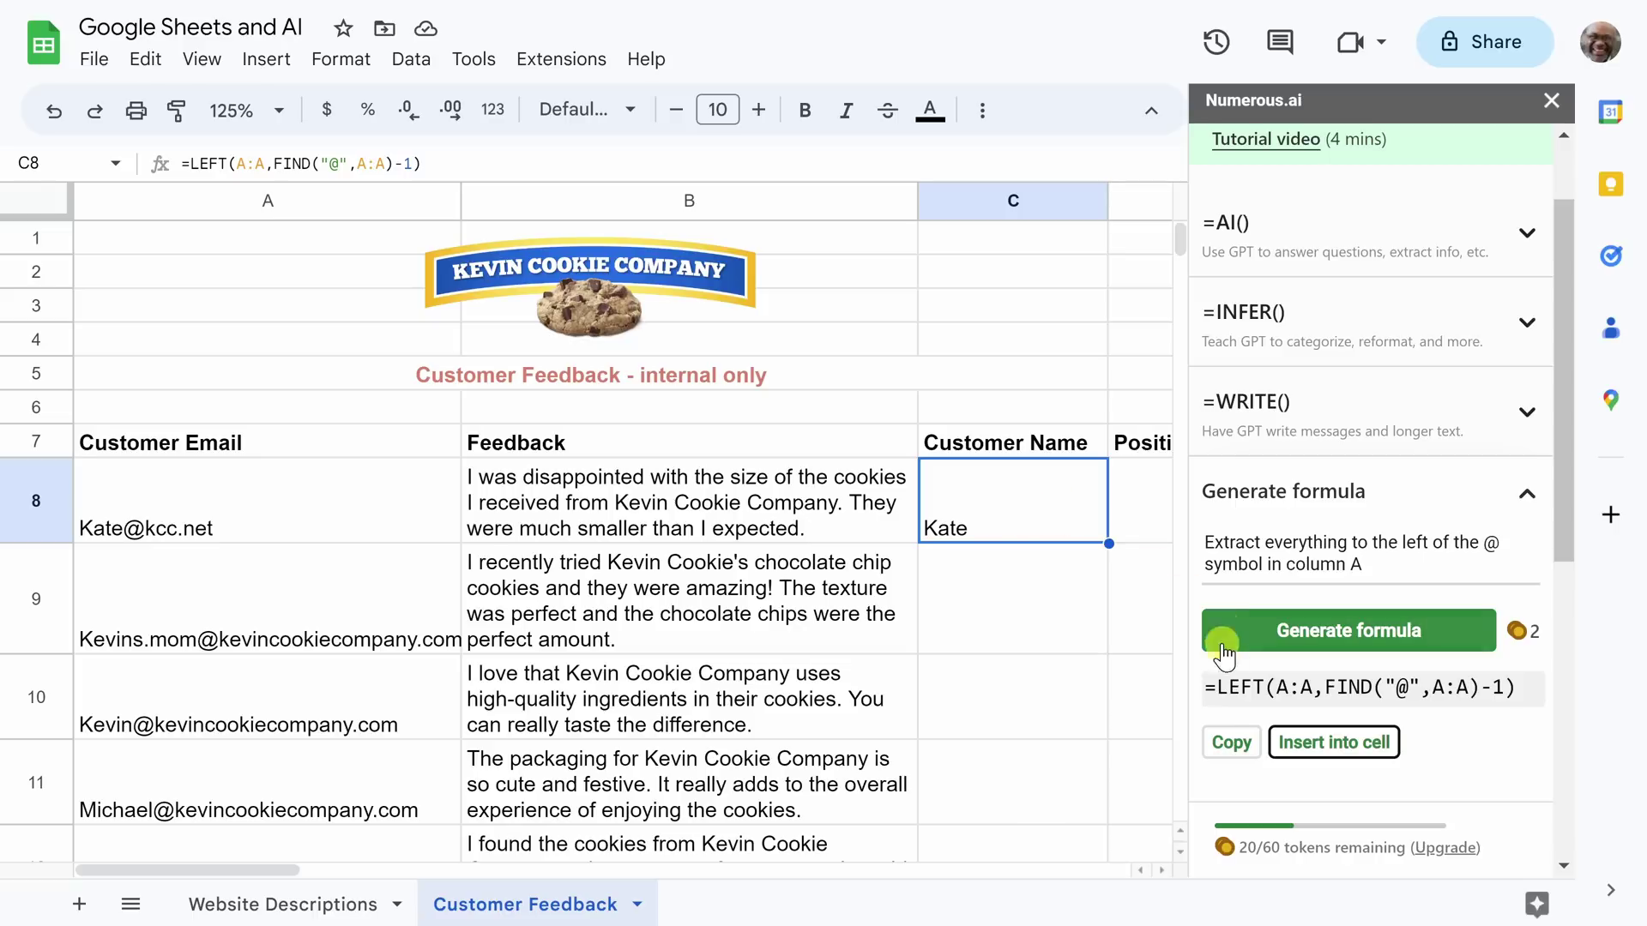
{"action": "left_click", "coordinate": [1226, 745]}
{"action": "scroll", "coordinate": [1310, 643], "scroll_direction": "down", "scroll_amount": 4}
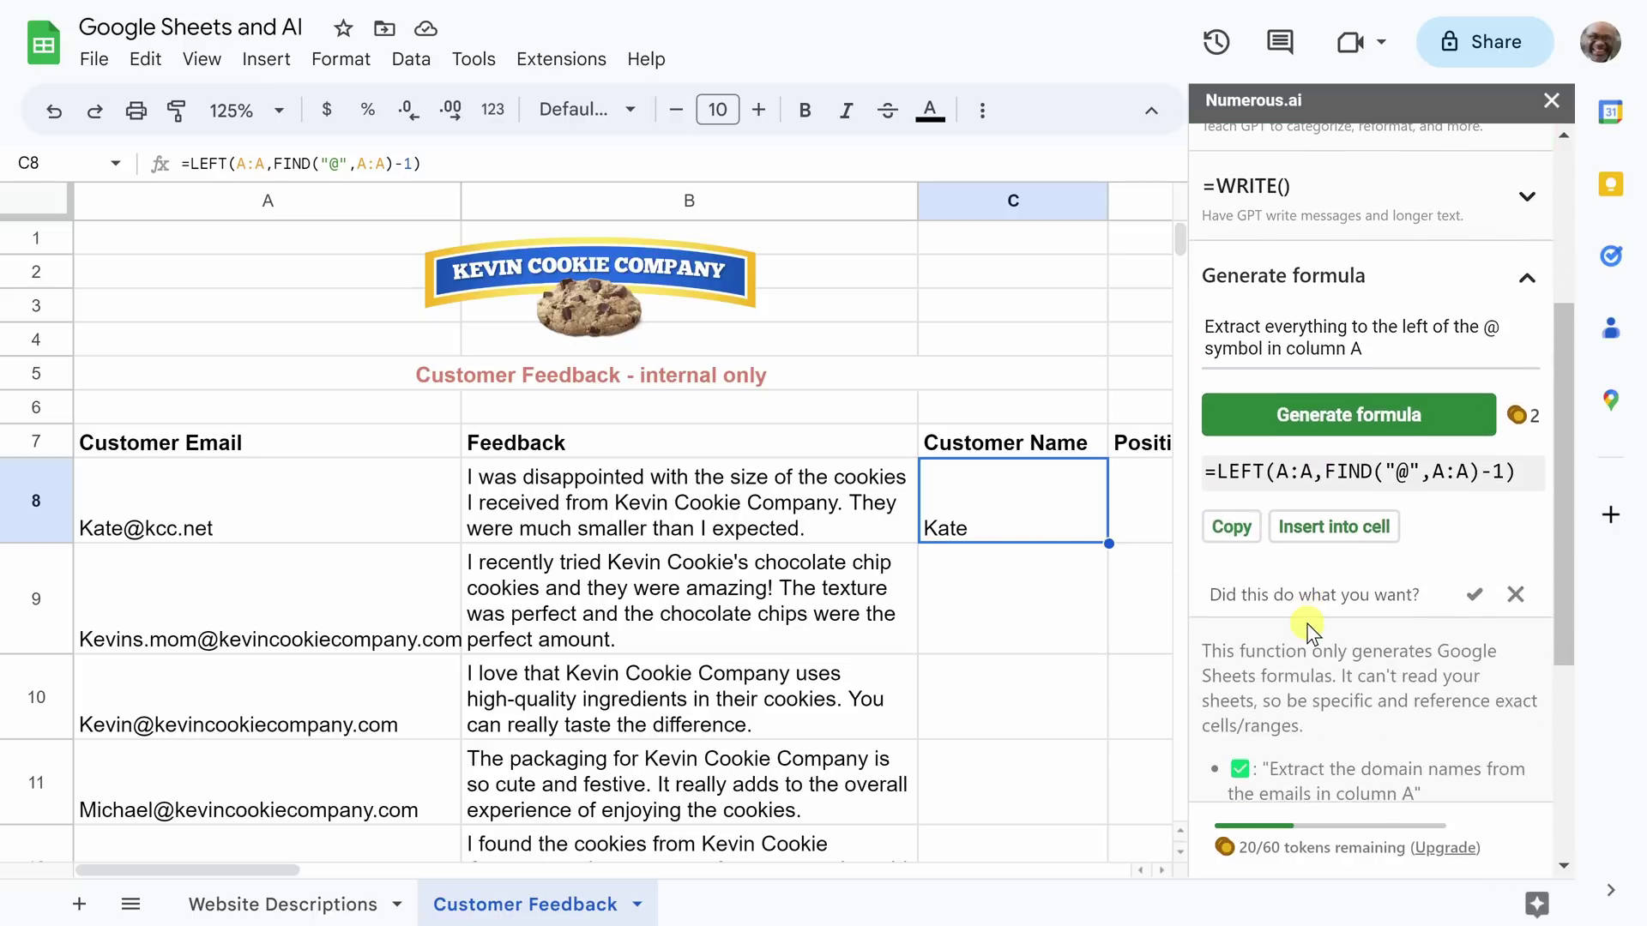
{"action": "scroll", "coordinate": [1309, 628], "scroll_direction": "down", "scroll_amount": 3}
{"action": "left_click", "coordinate": [1304, 627]}
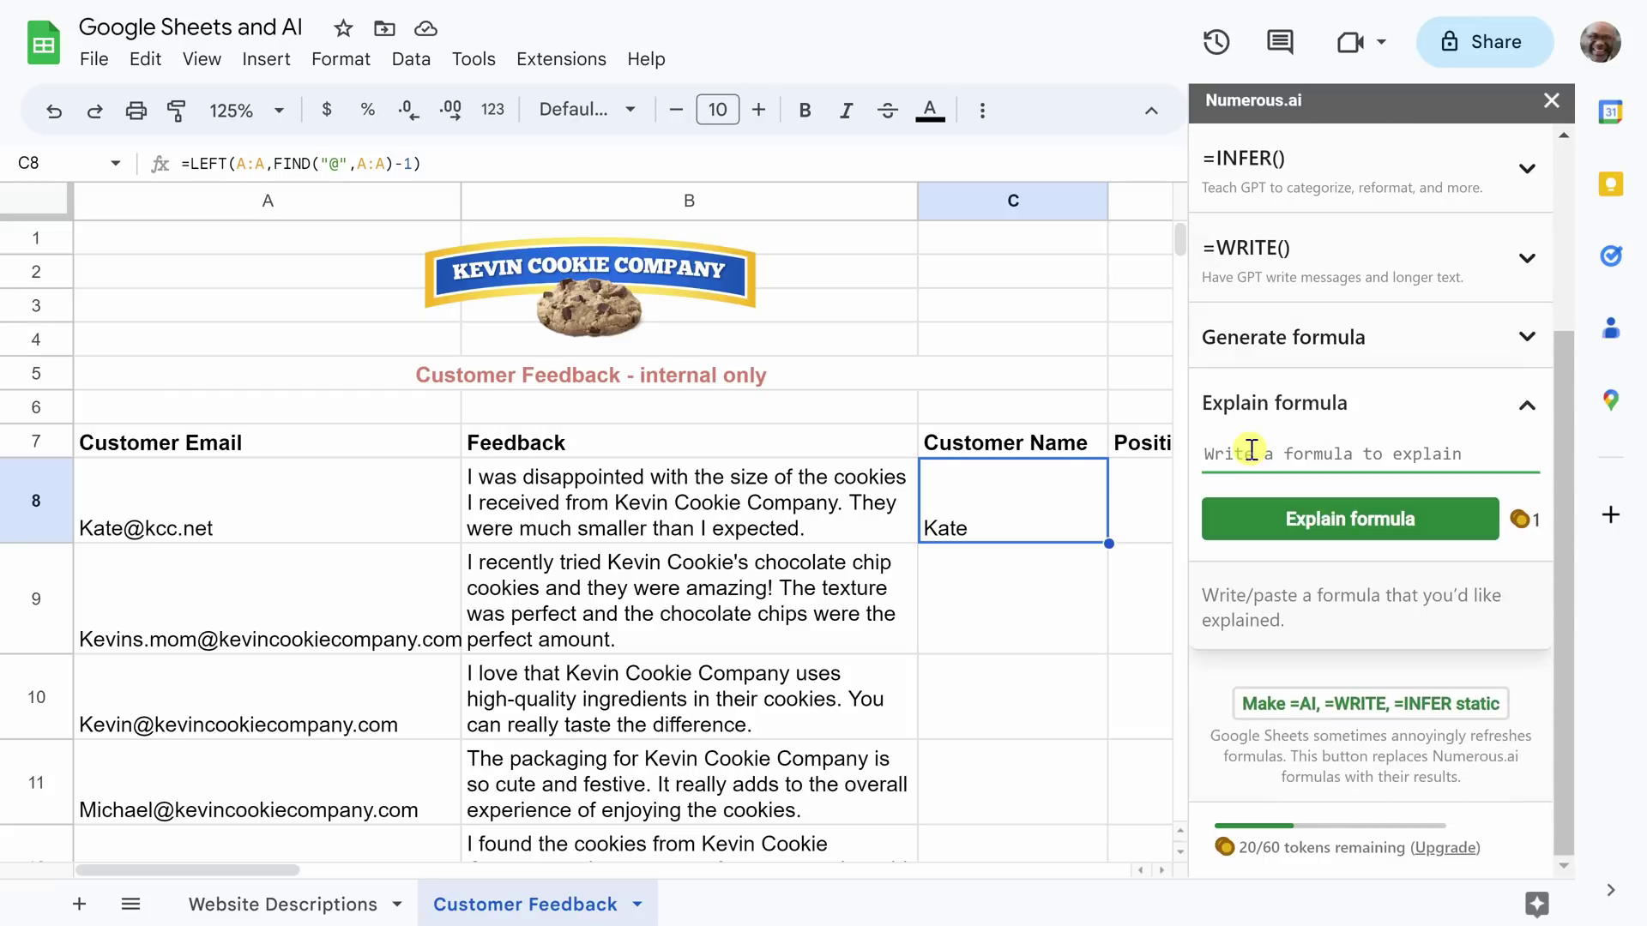
{"action": "key", "text": "ctrl+v"}
{"action": "left_click", "coordinate": [1347, 525]}
{"action": "left_click", "coordinate": [1346, 525]}
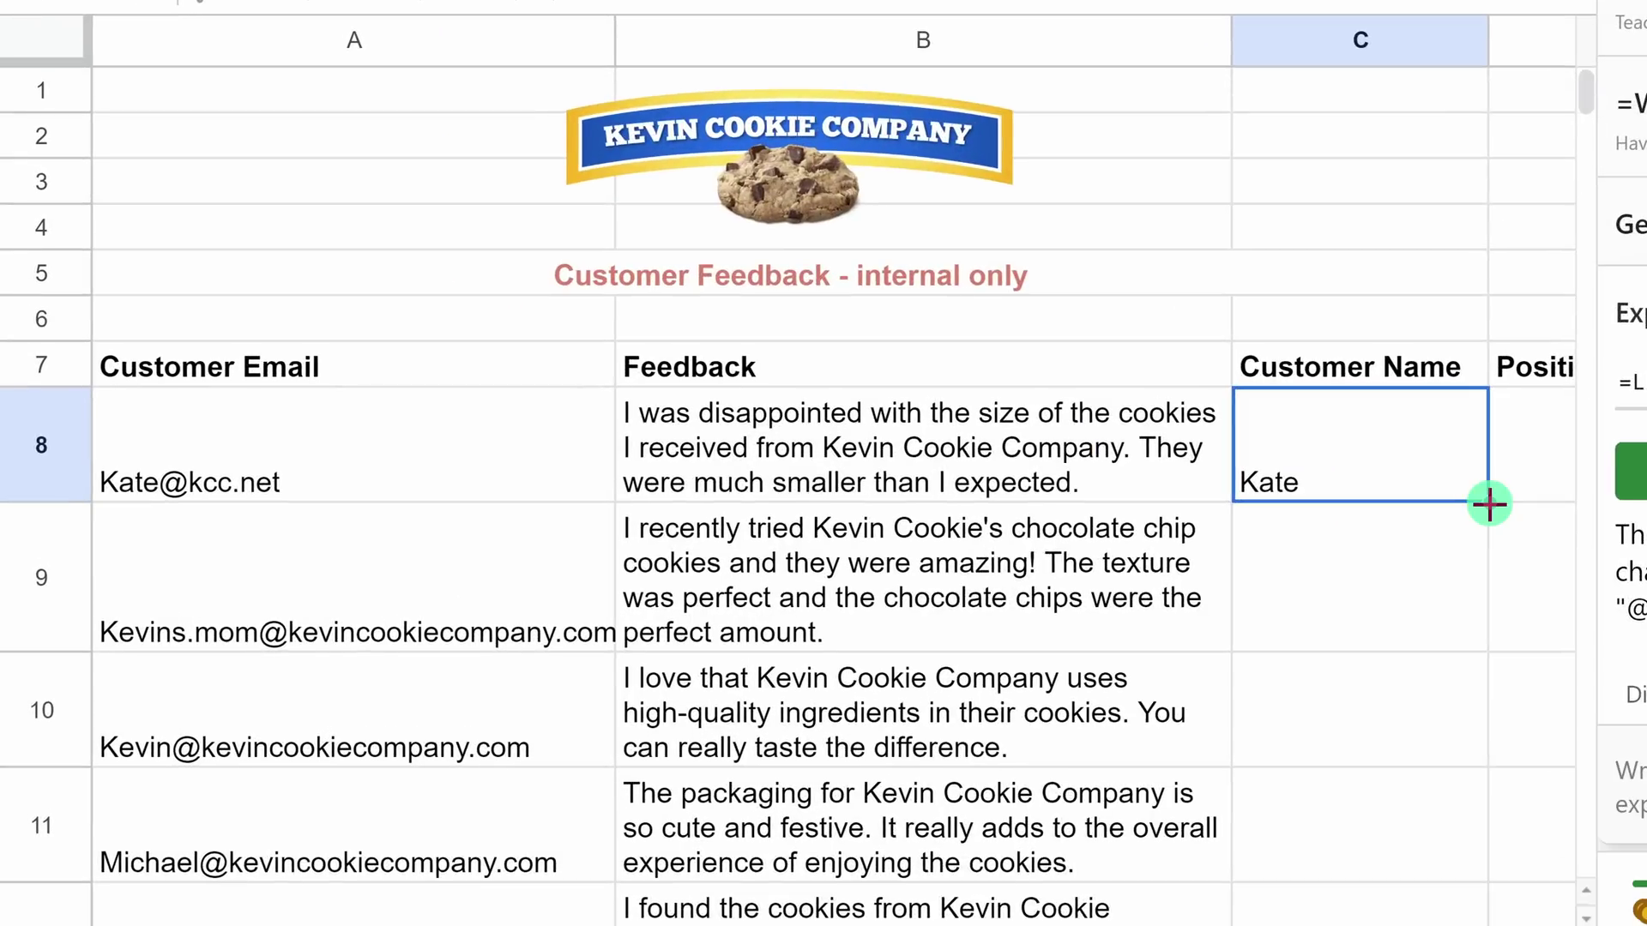
Fill the Customer Name formula from C8 down through C15 for all remaining feedback rows.
{"action": "double_click", "coordinate": [1109, 546]}
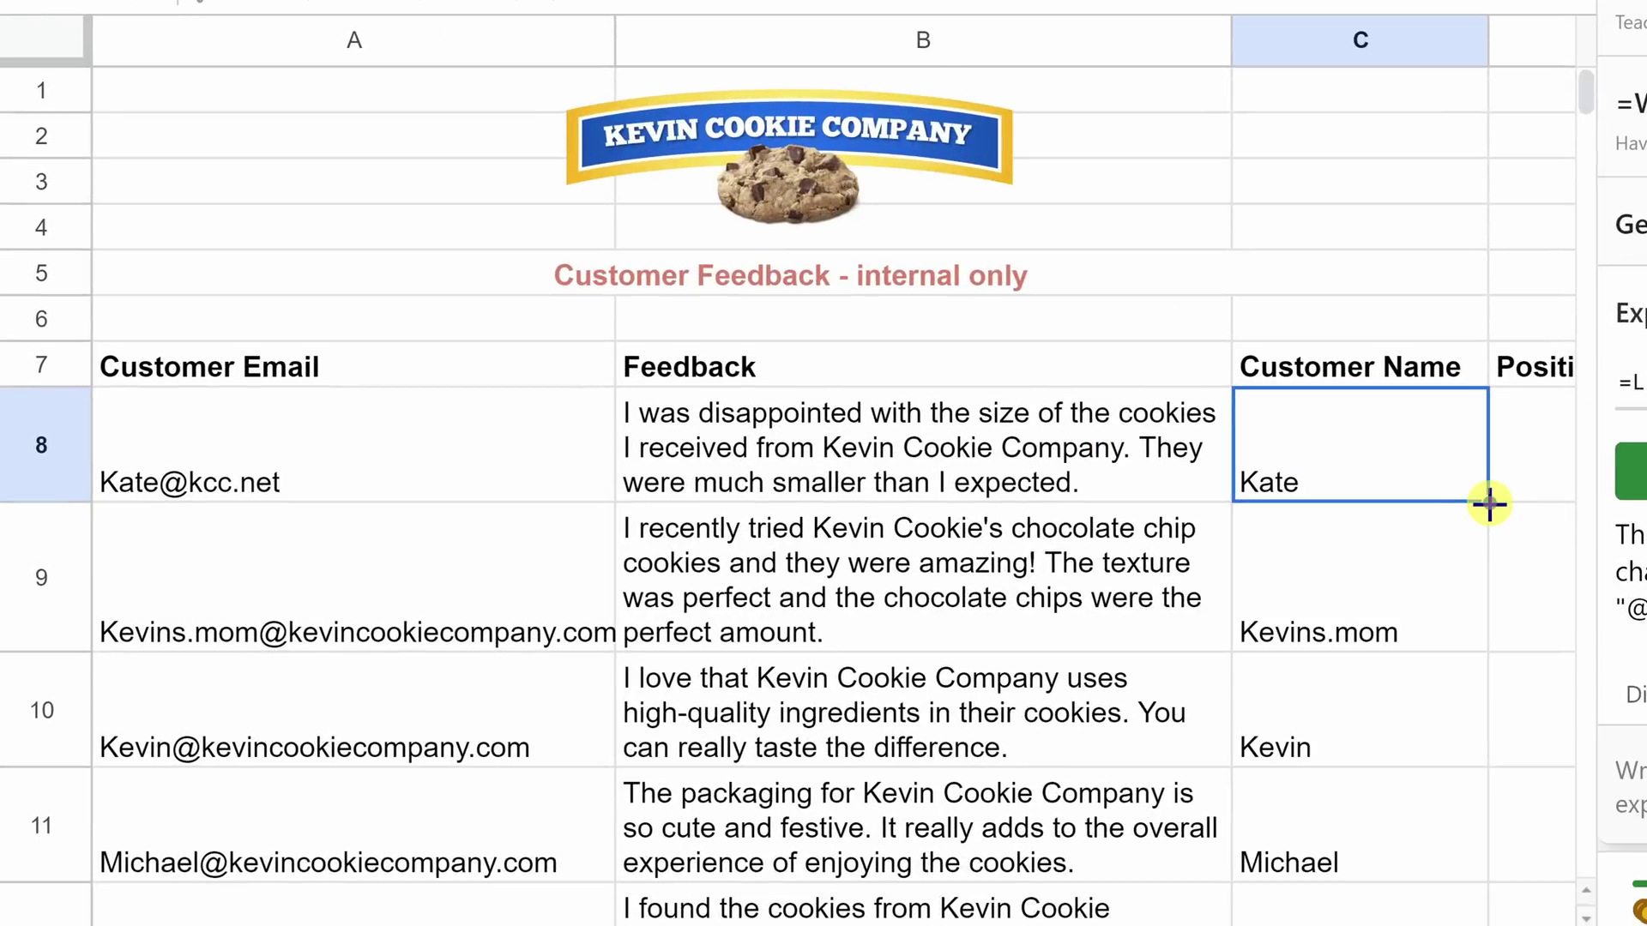
{"action": "scroll", "coordinate": [1491, 528], "scroll_direction": "down", "scroll_amount": 3}
{"action": "scroll", "coordinate": [1491, 527], "scroll_direction": "up", "scroll_amount": 3}
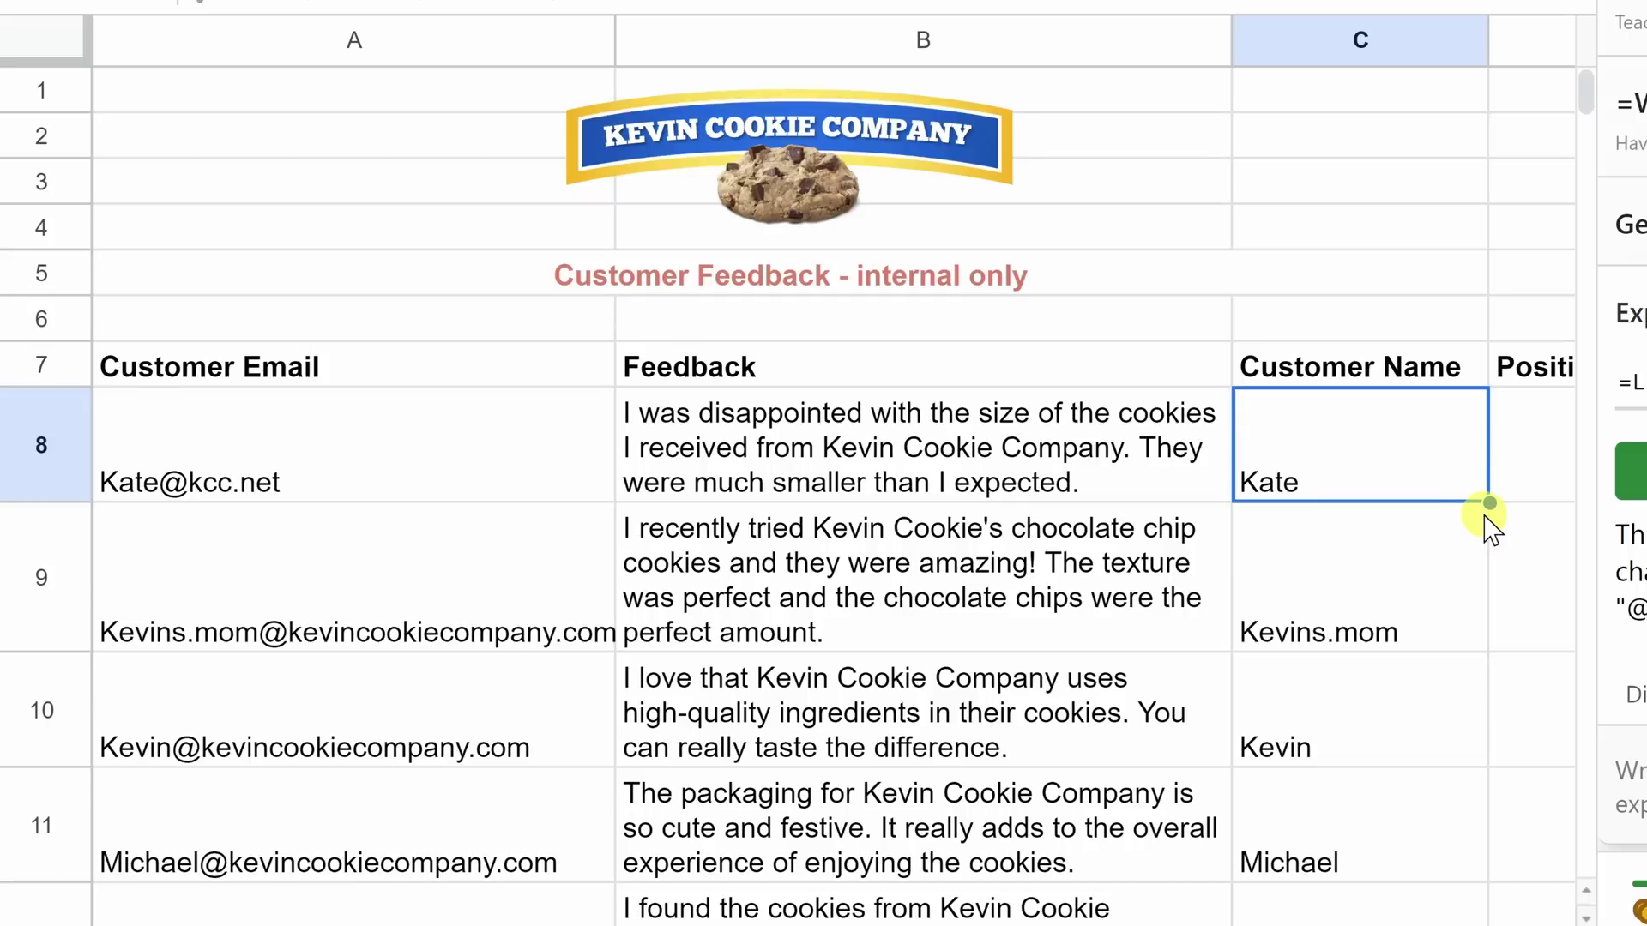
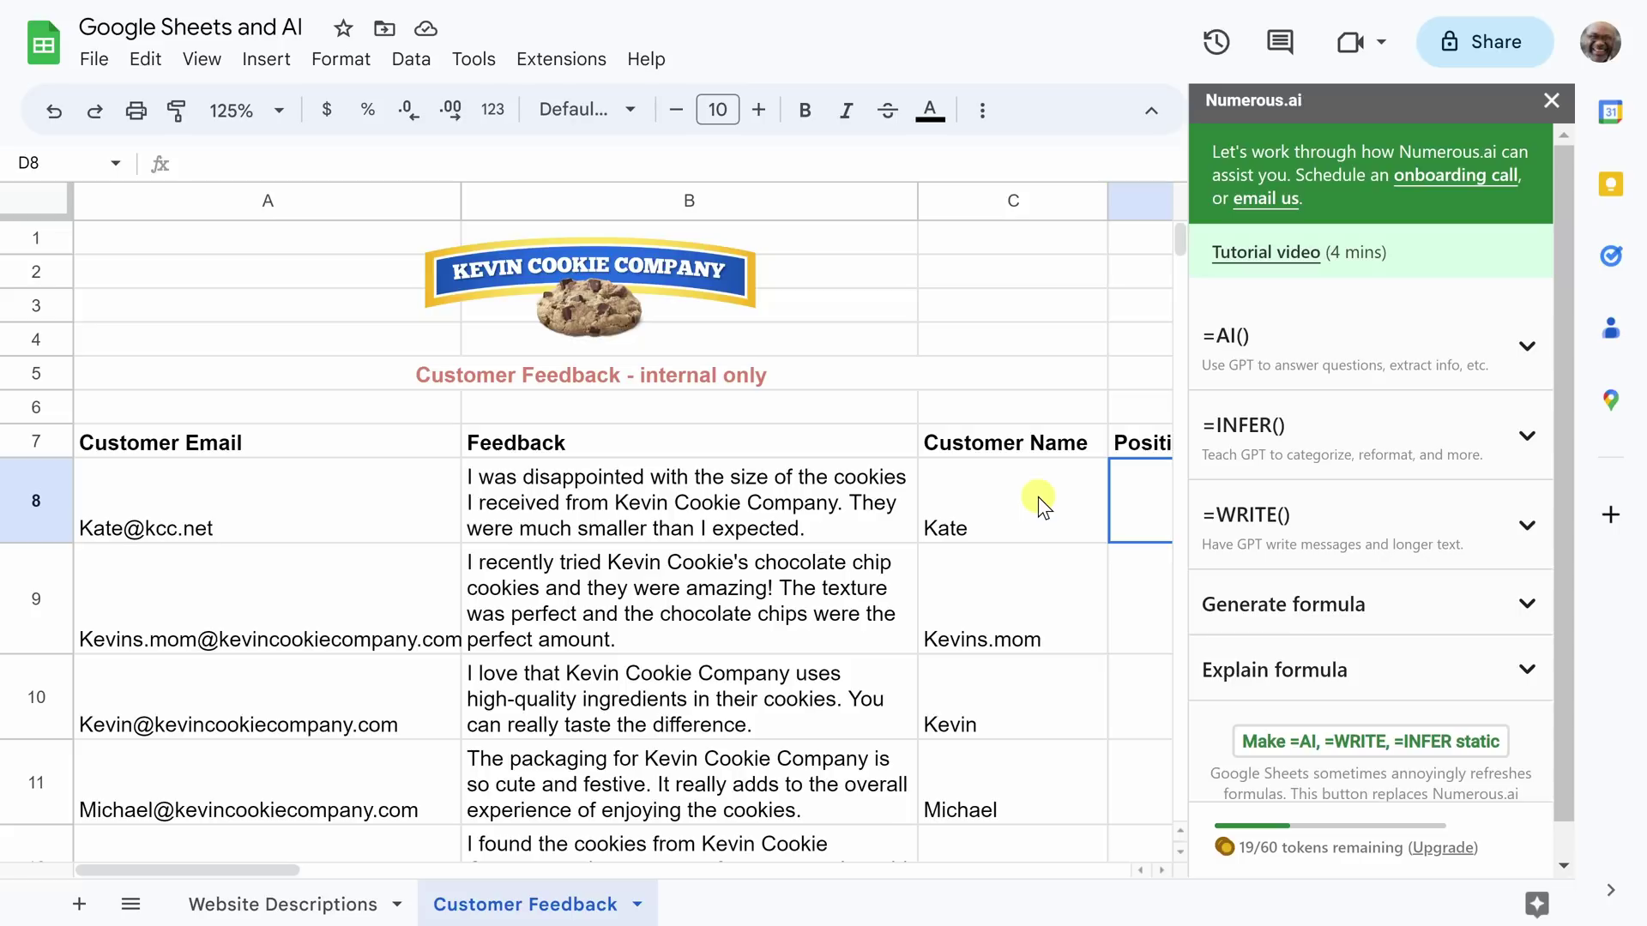
Close the sidebar and enter example sentiments in the Positive/Negative column: "Negative" in D8 and "Positive" in D9.
{"action": "left_click", "coordinate": [1551, 100]}
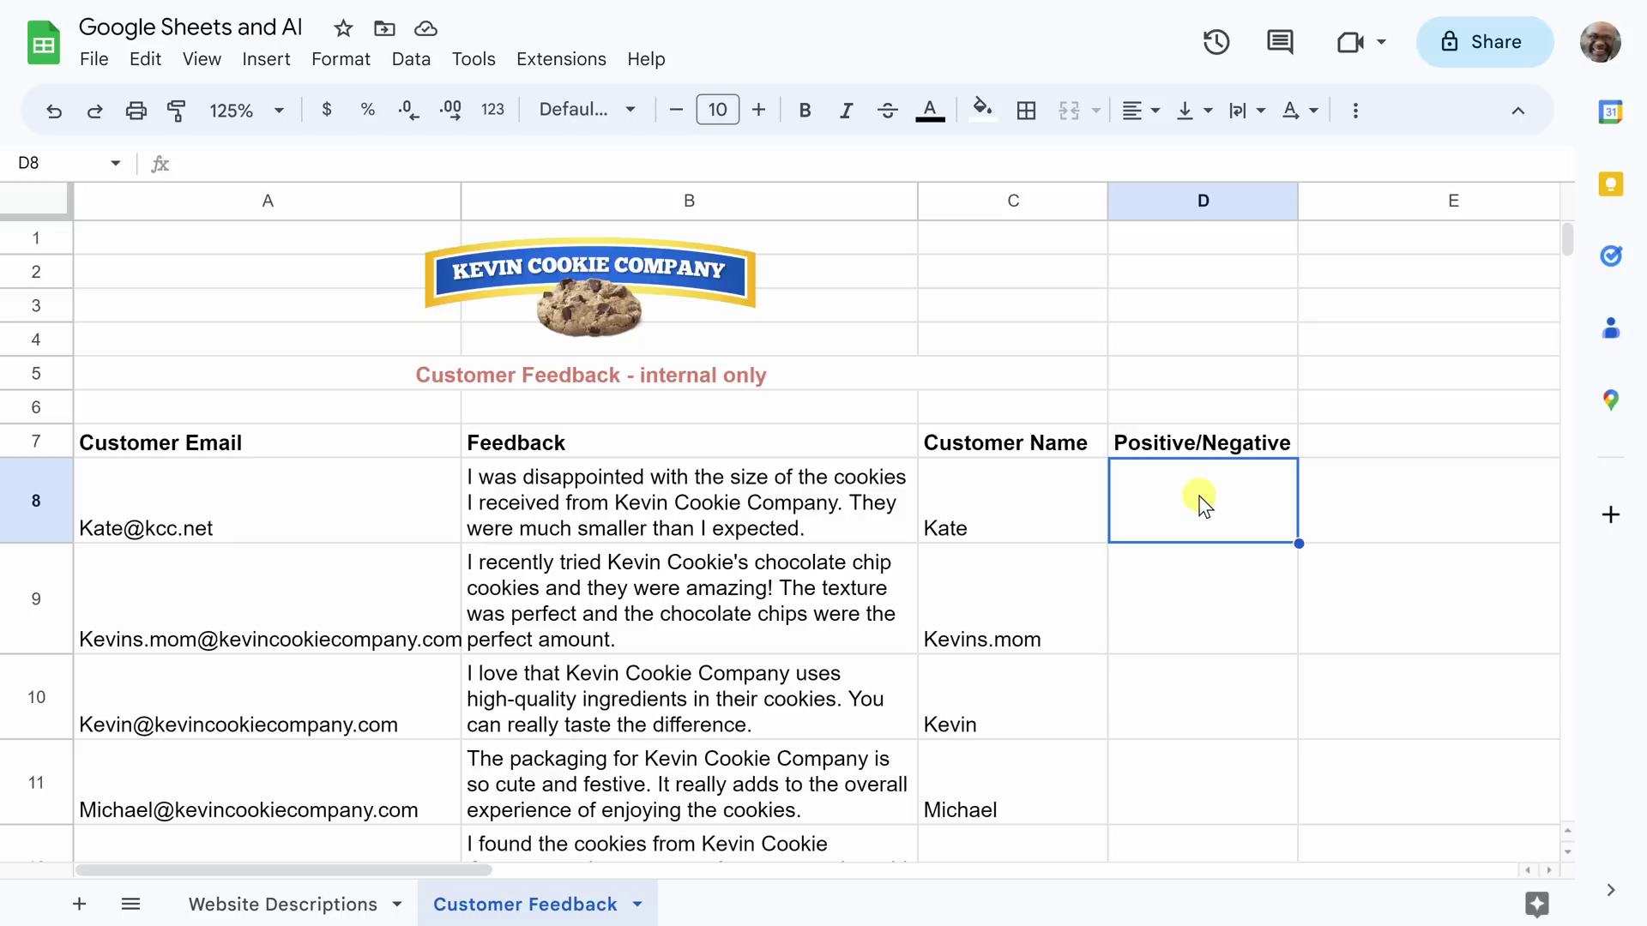
{"action": "type", "text": "Negative"}
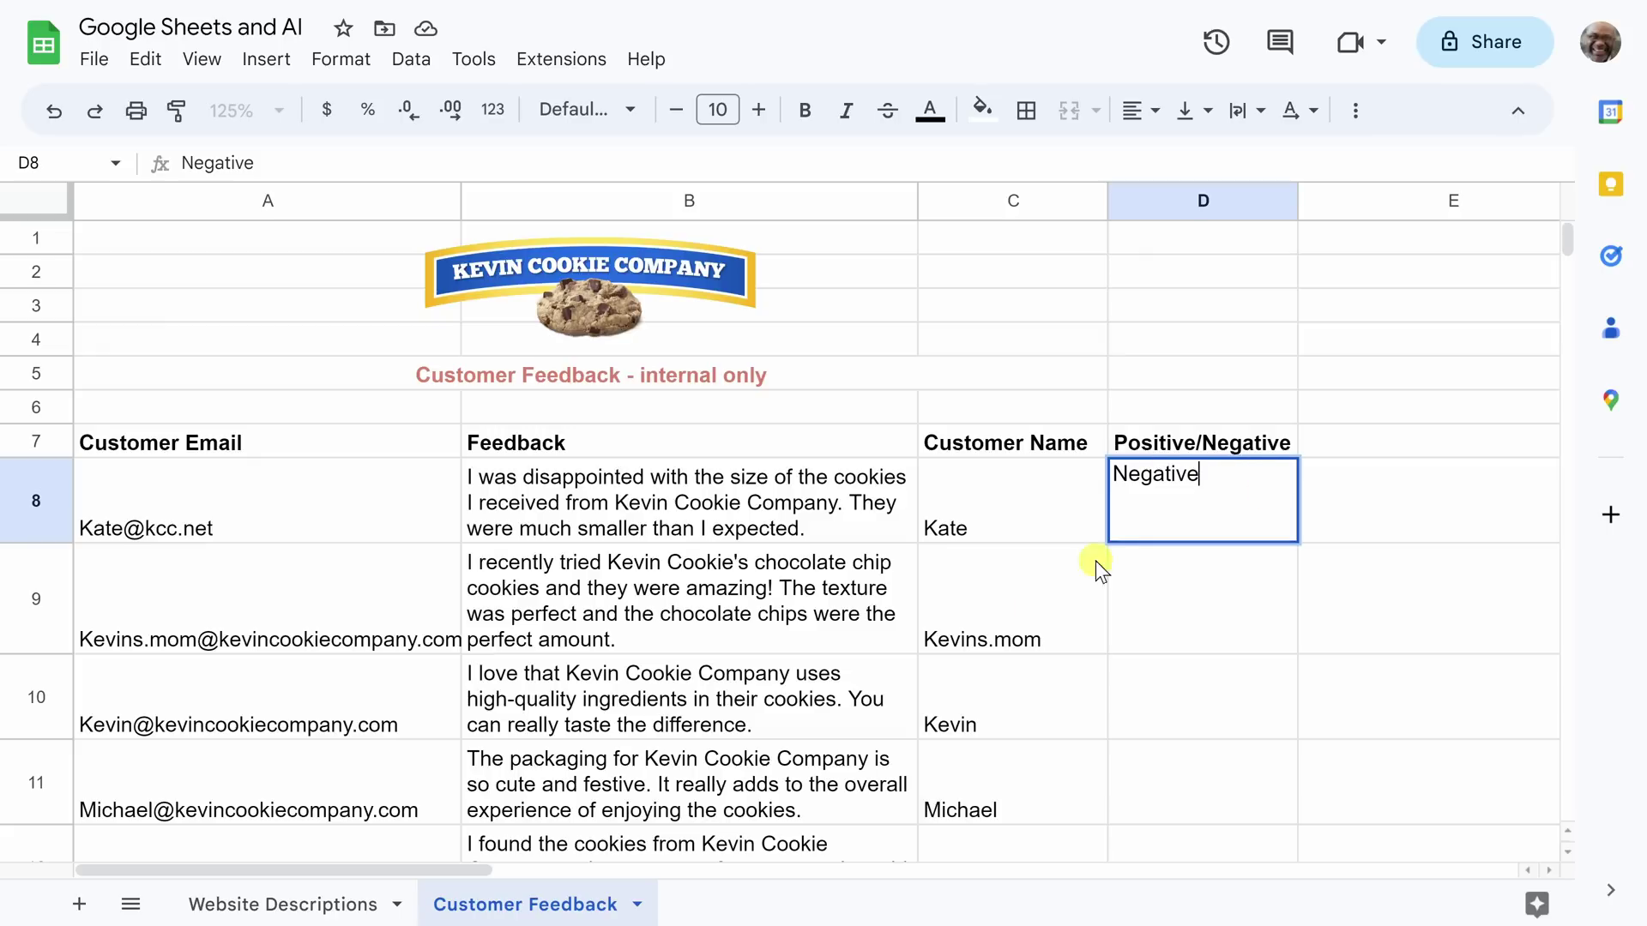
{"action": "left_click", "coordinate": [783, 618]}
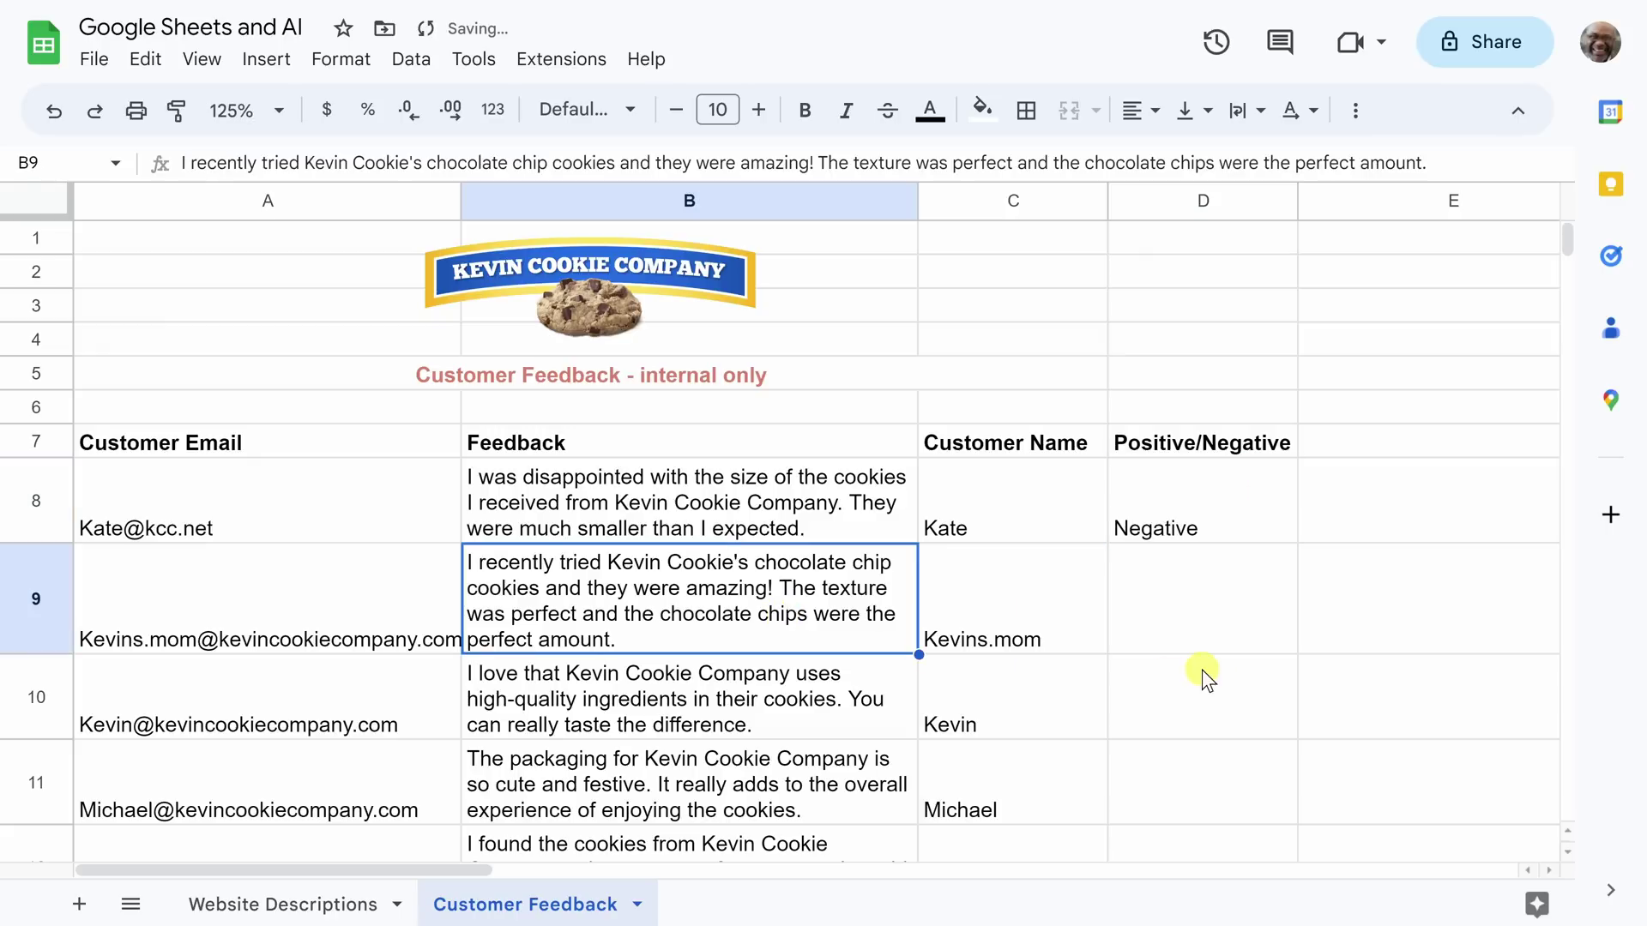
{"action": "left_click", "coordinate": [1196, 595]}
{"action": "double_click", "coordinate": [1192, 598]}
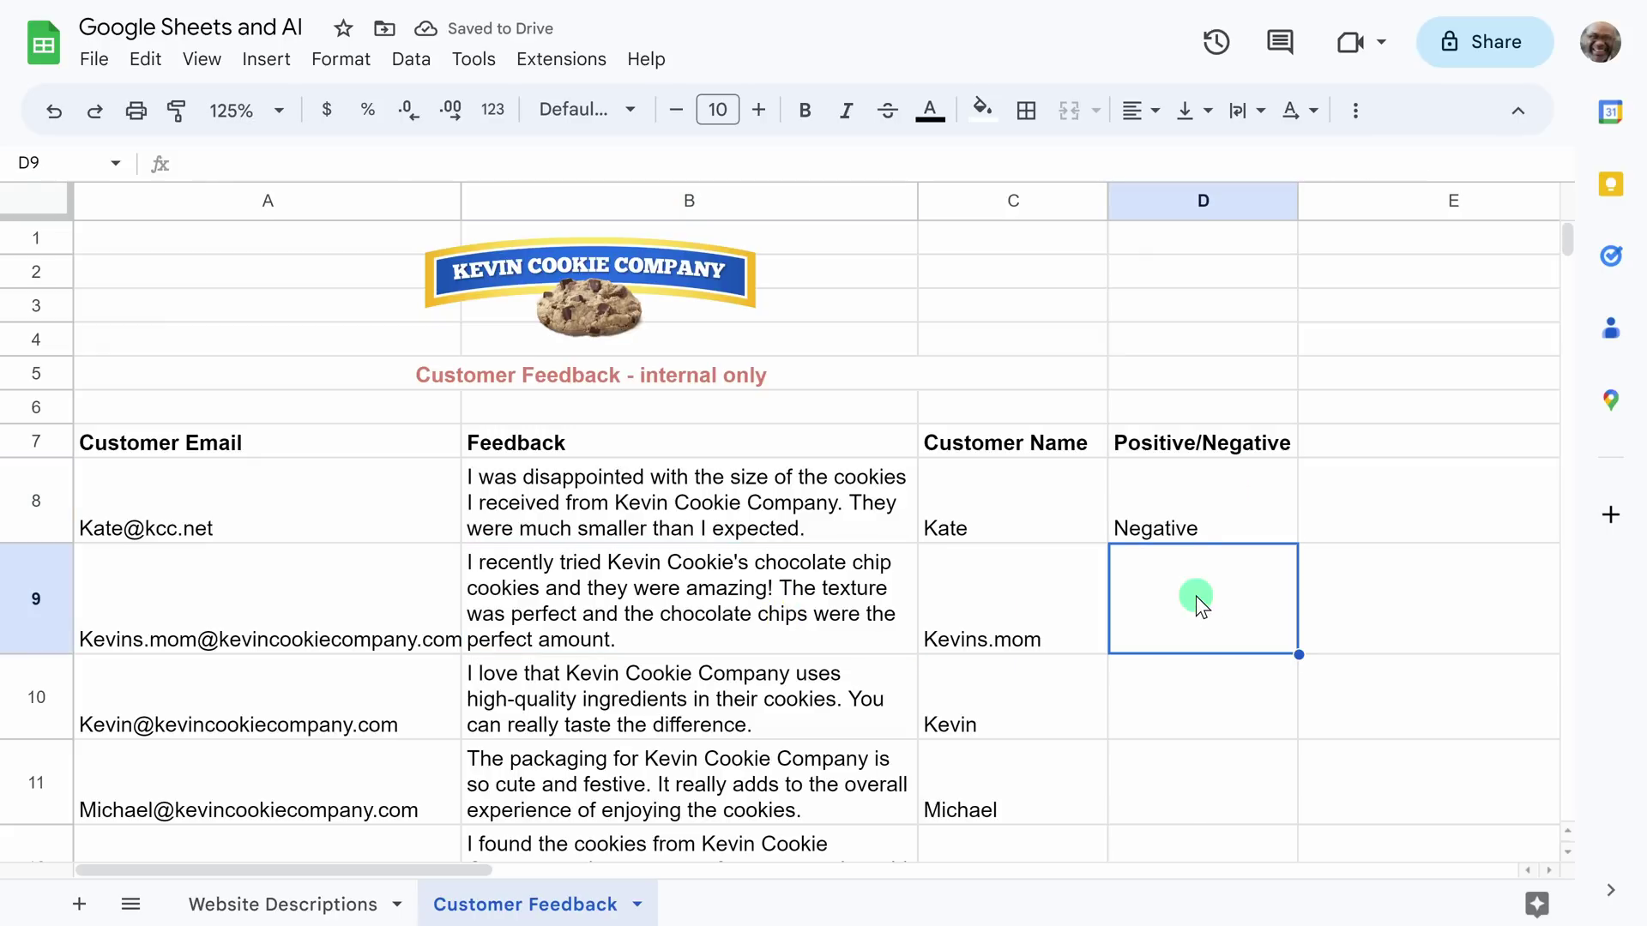
{"action": "type", "text": "Positive"}
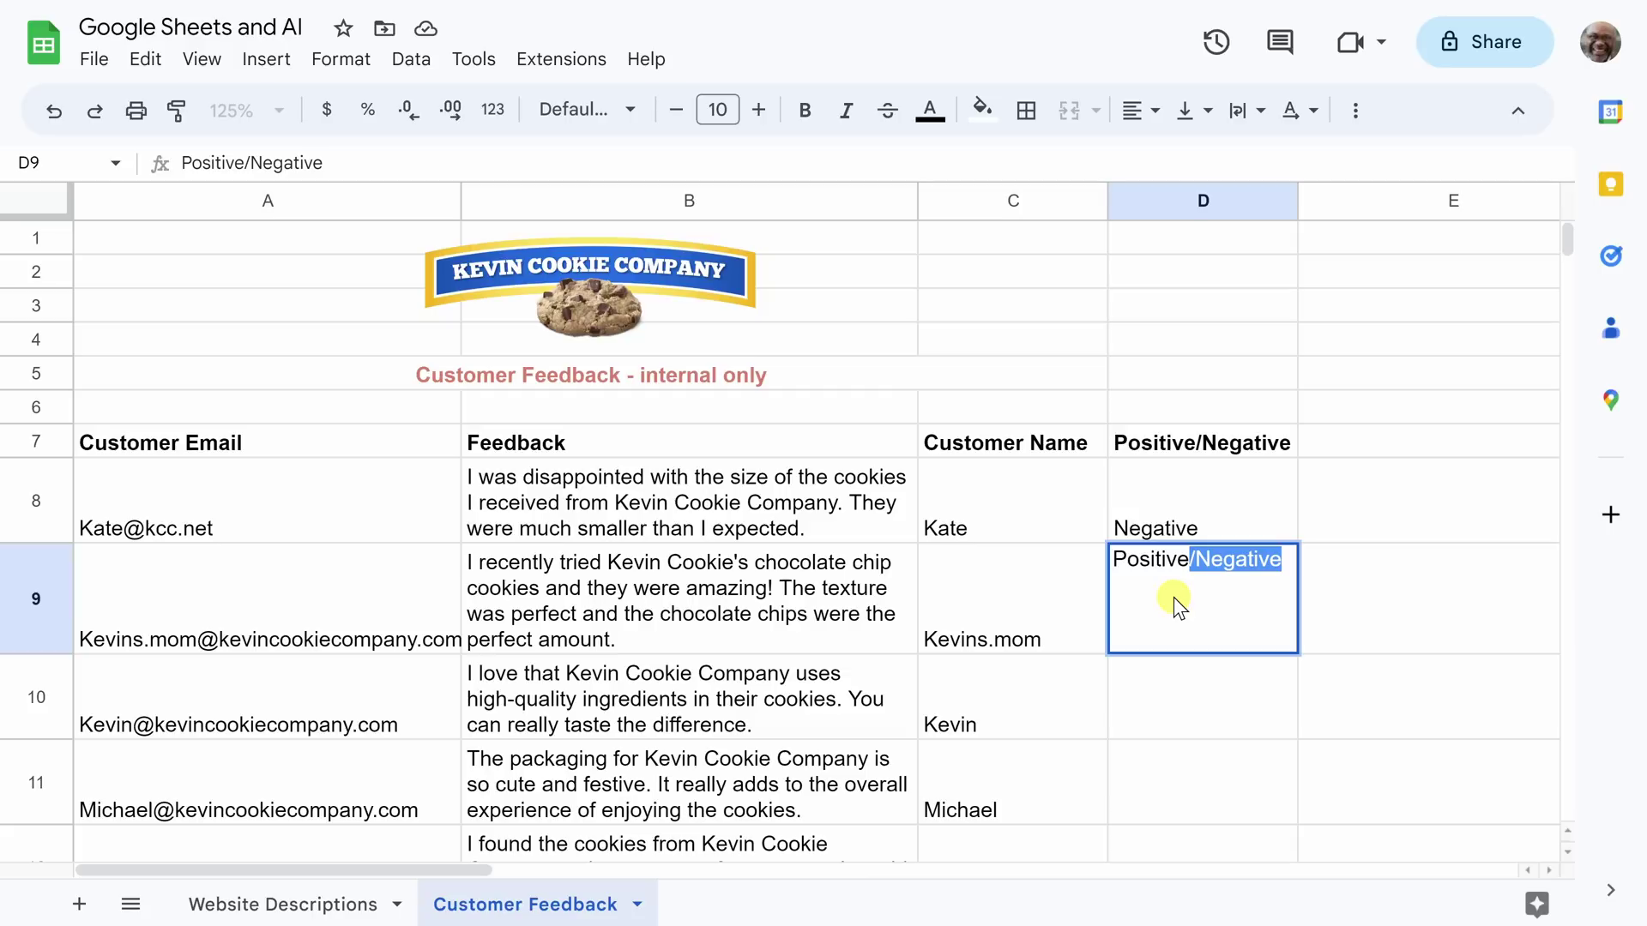
{"action": "key", "text": "Delete"}
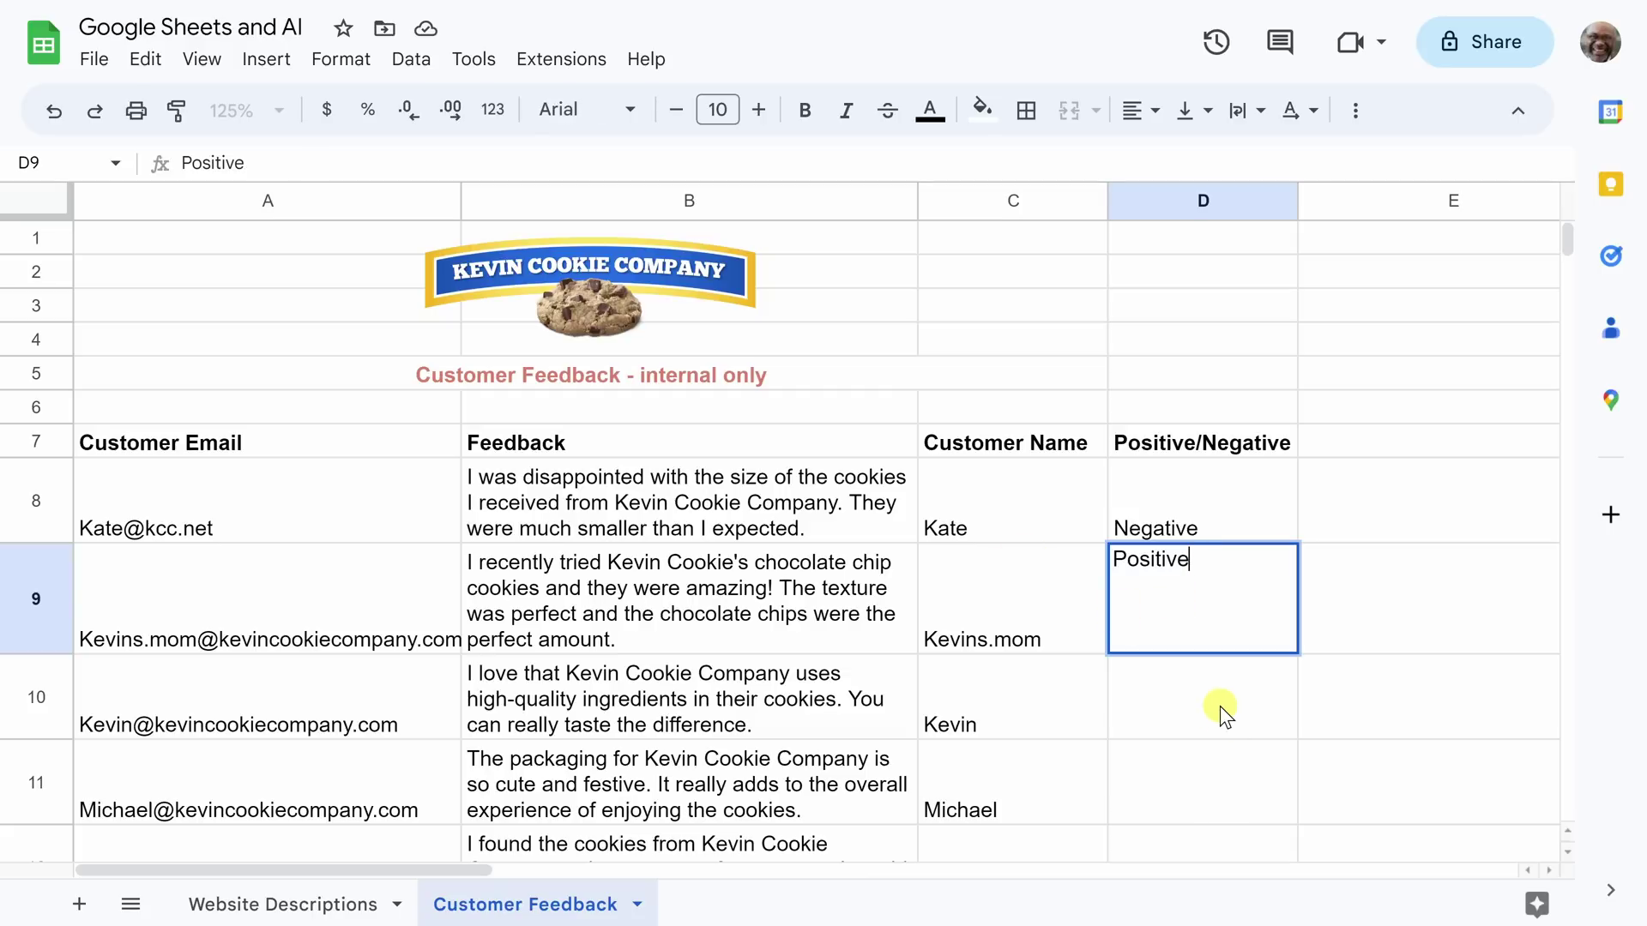
{"action": "left_click", "coordinate": [1191, 712]}
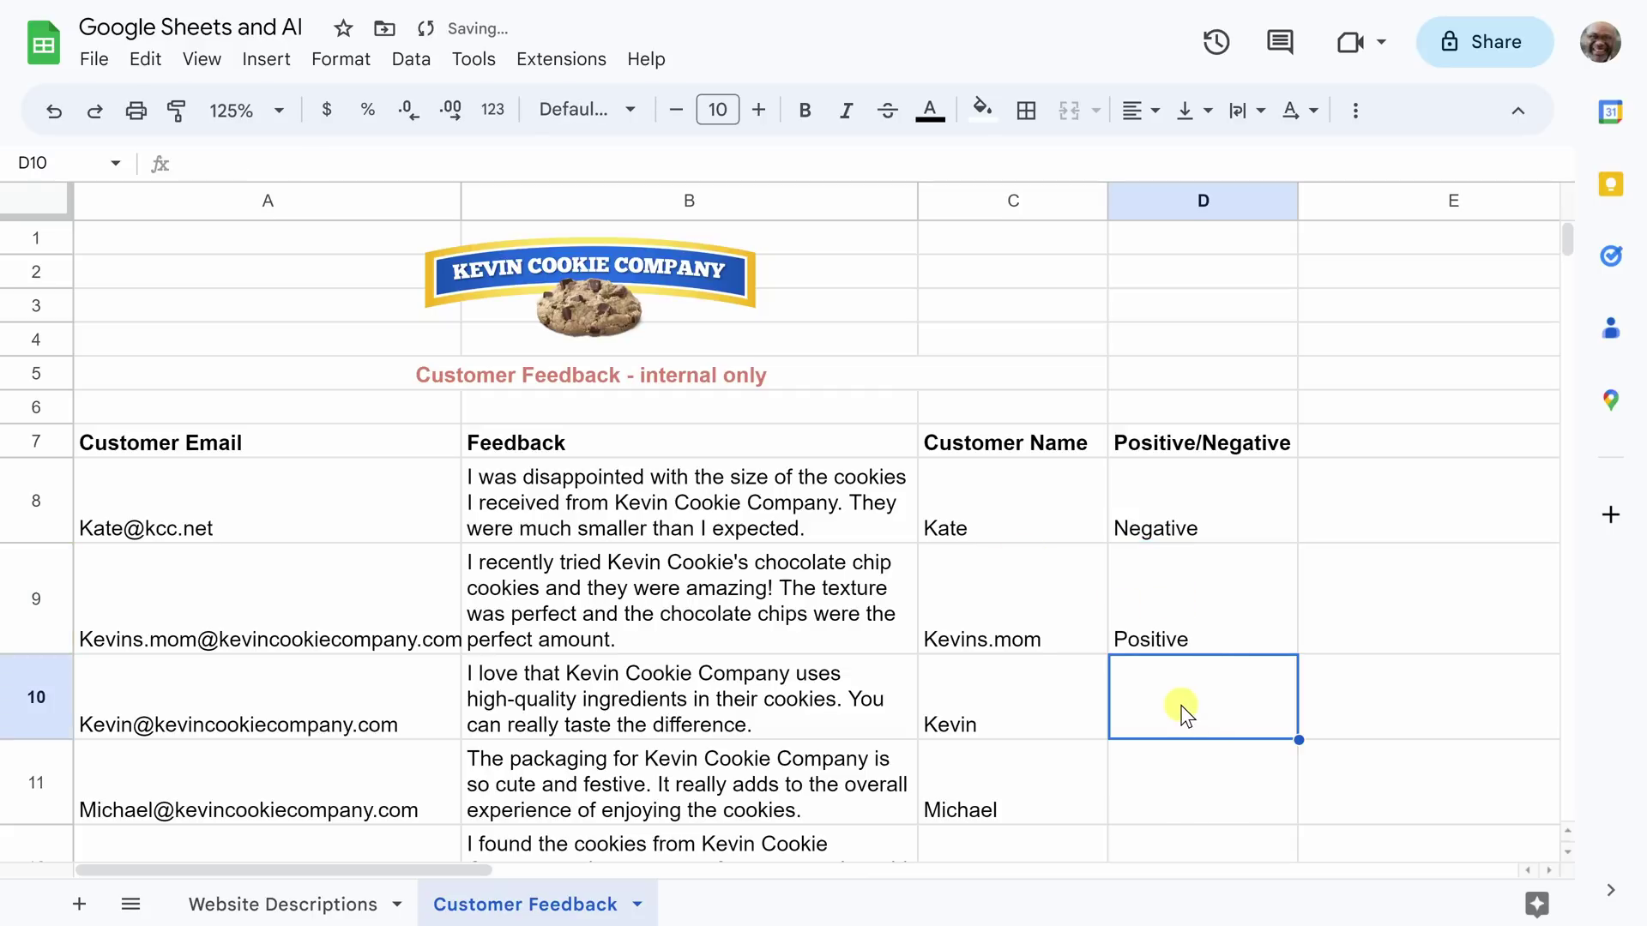
Show the Numerous.ai sidebar, read the INFER function's instructions and example, and close the sidebar.
{"action": "left_click", "coordinate": [582, 67]}
{"action": "mouse_move", "coordinate": [618, 355]}
{"action": "left_click", "coordinate": [1041, 388]}
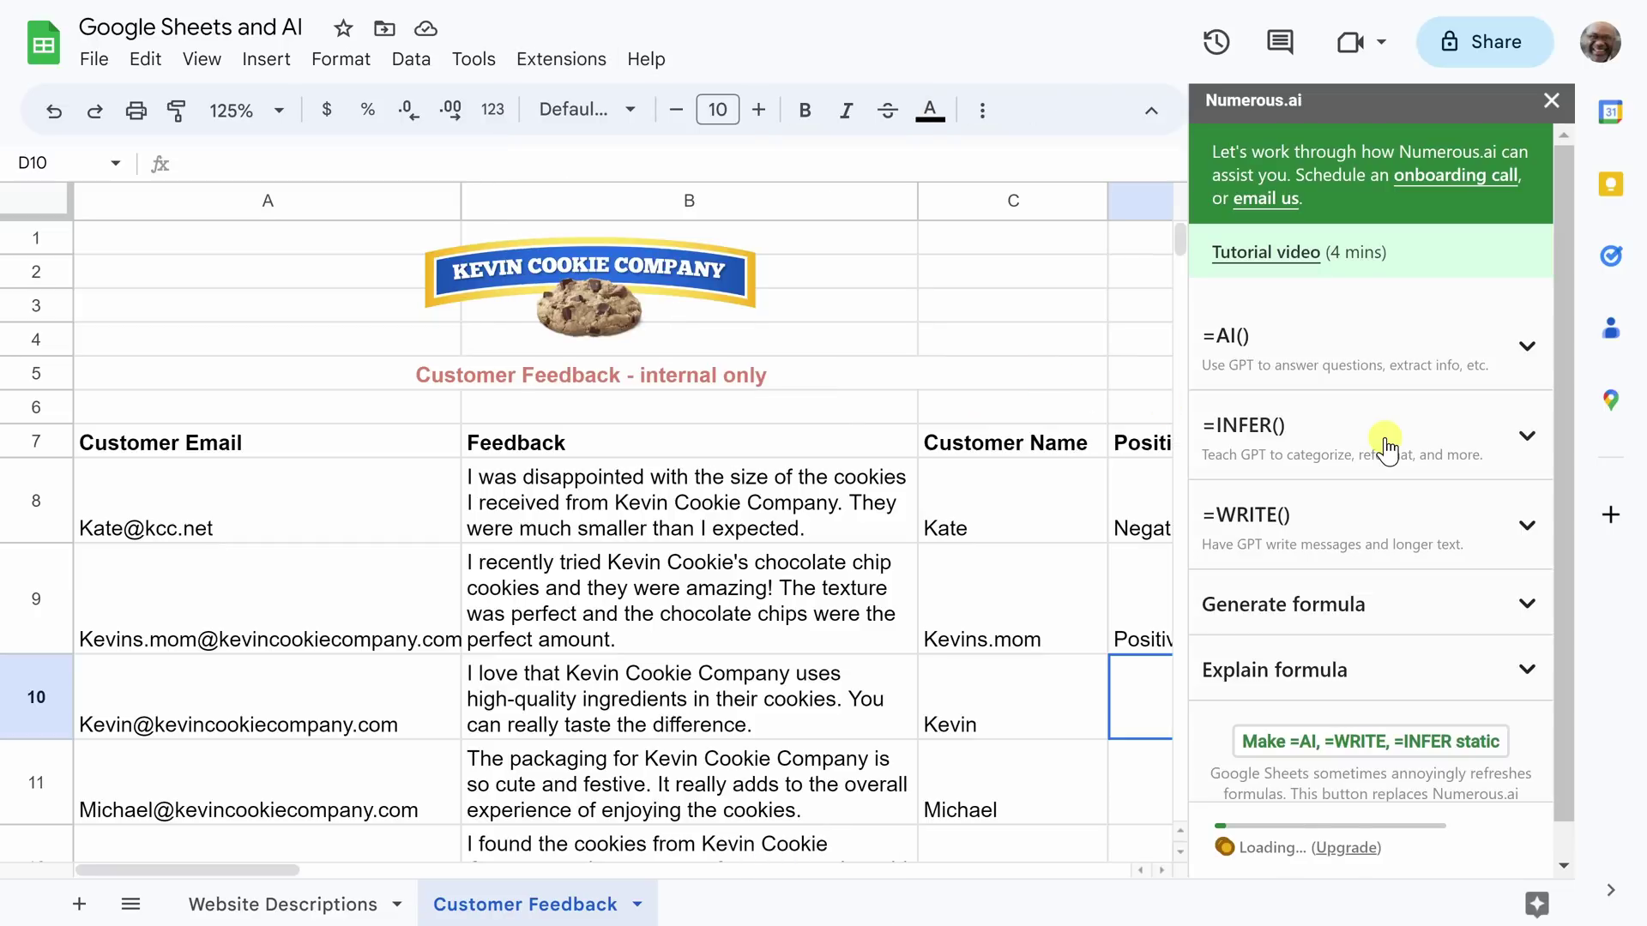
{"action": "left_click", "coordinate": [1369, 439]}
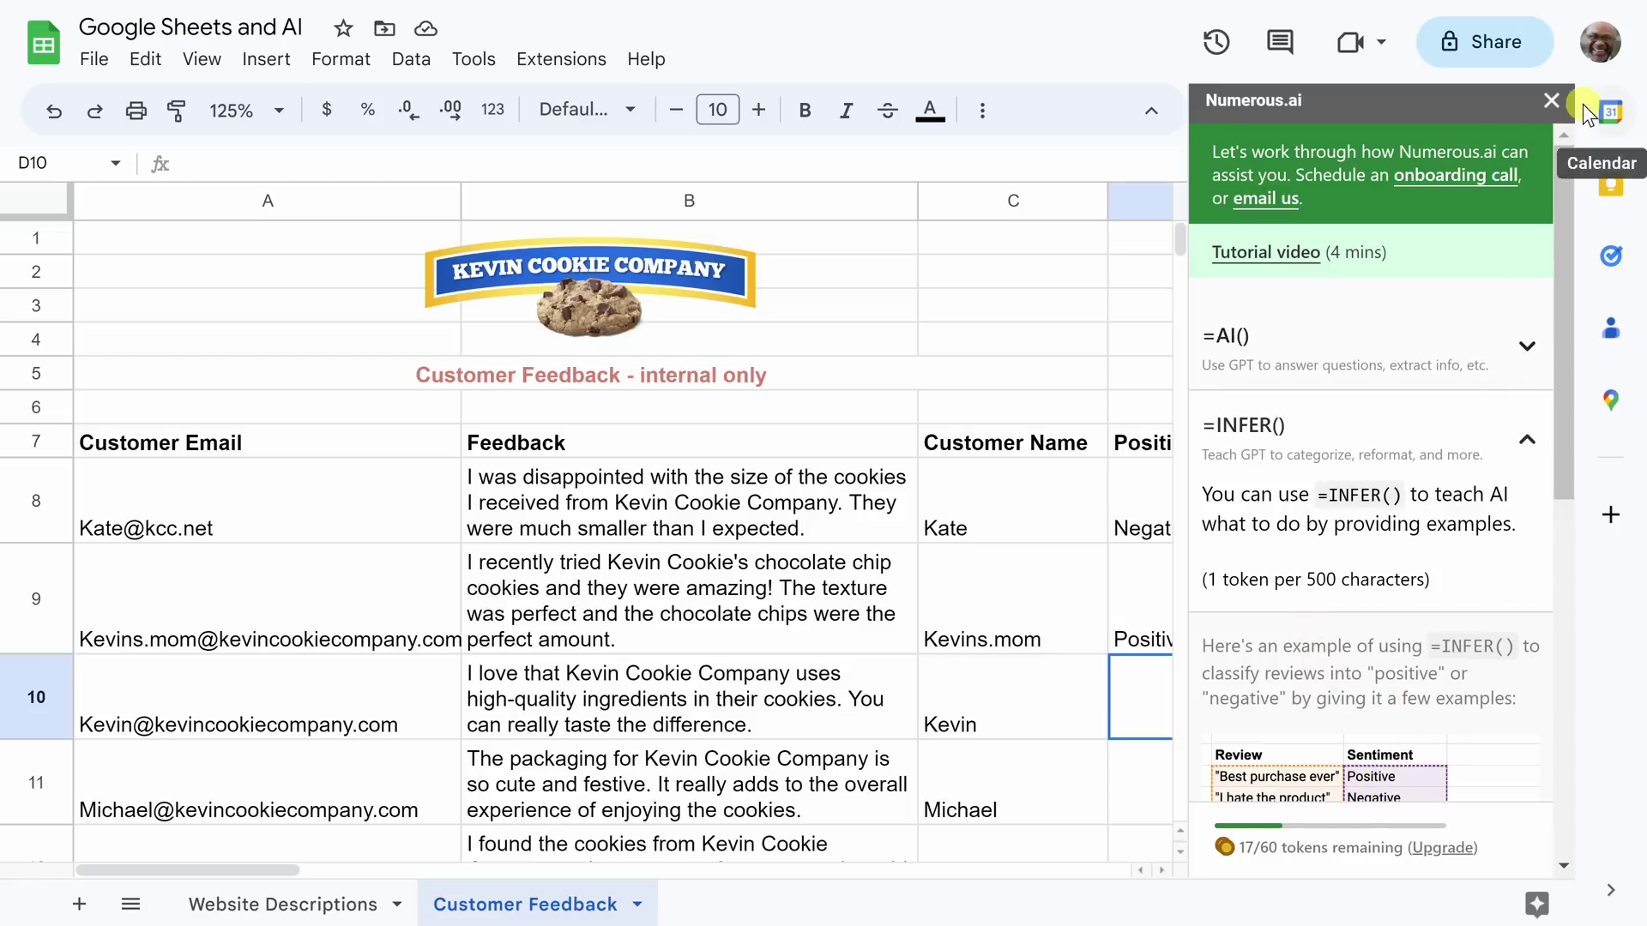
{"action": "left_click", "coordinate": [1552, 102]}
Enter =INFER(B8:B9,D8:D9,B10) in D10 to classify that row's feedback from the two examples.
{"action": "double_click", "coordinate": [1176, 700]}
{"action": "type", "text": "=IF"}
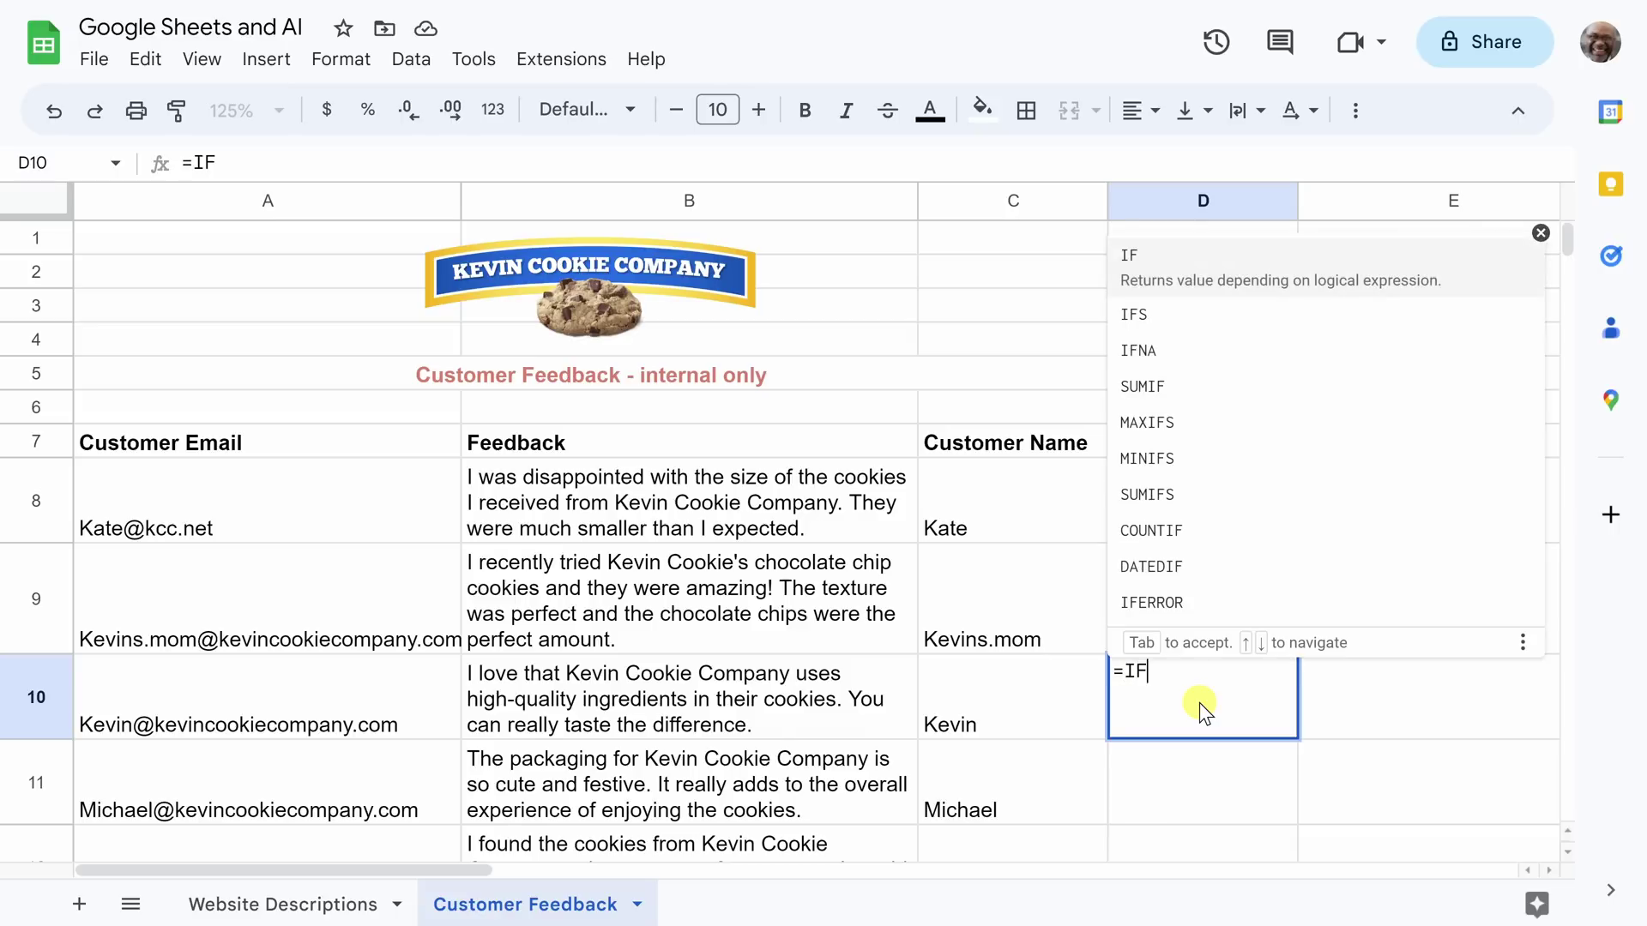
{"action": "key", "text": "BackSpace"}
{"action": "type", "text": "NFER("}
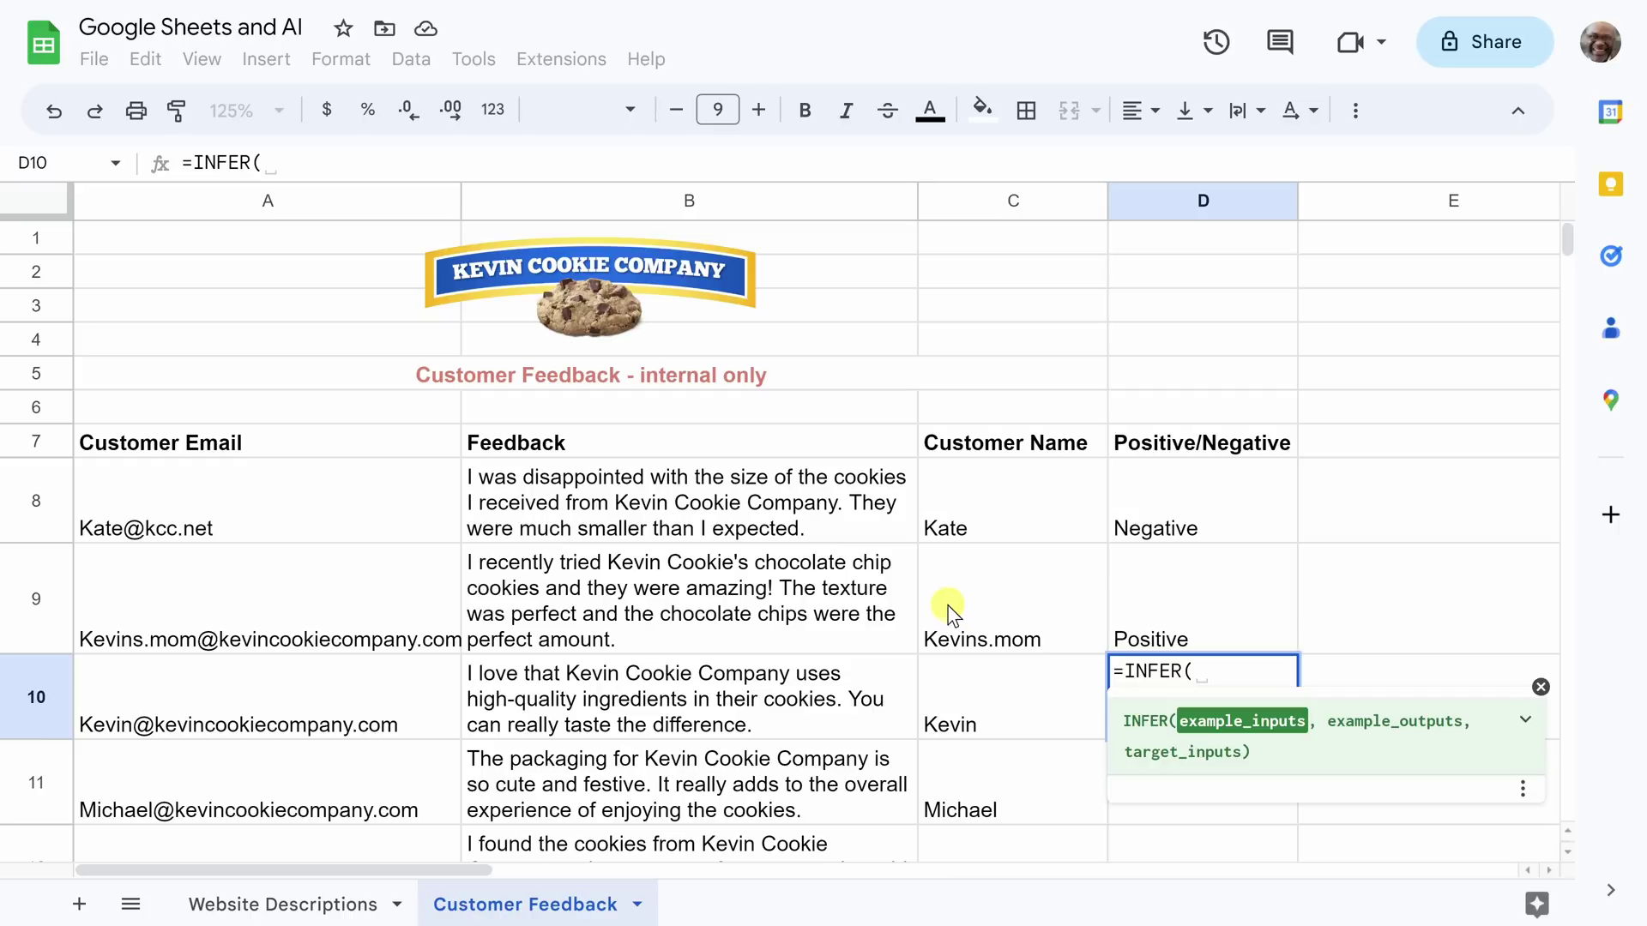
{"action": "left_click_drag", "start_coordinate": [744, 508], "coordinate": [710, 559]}
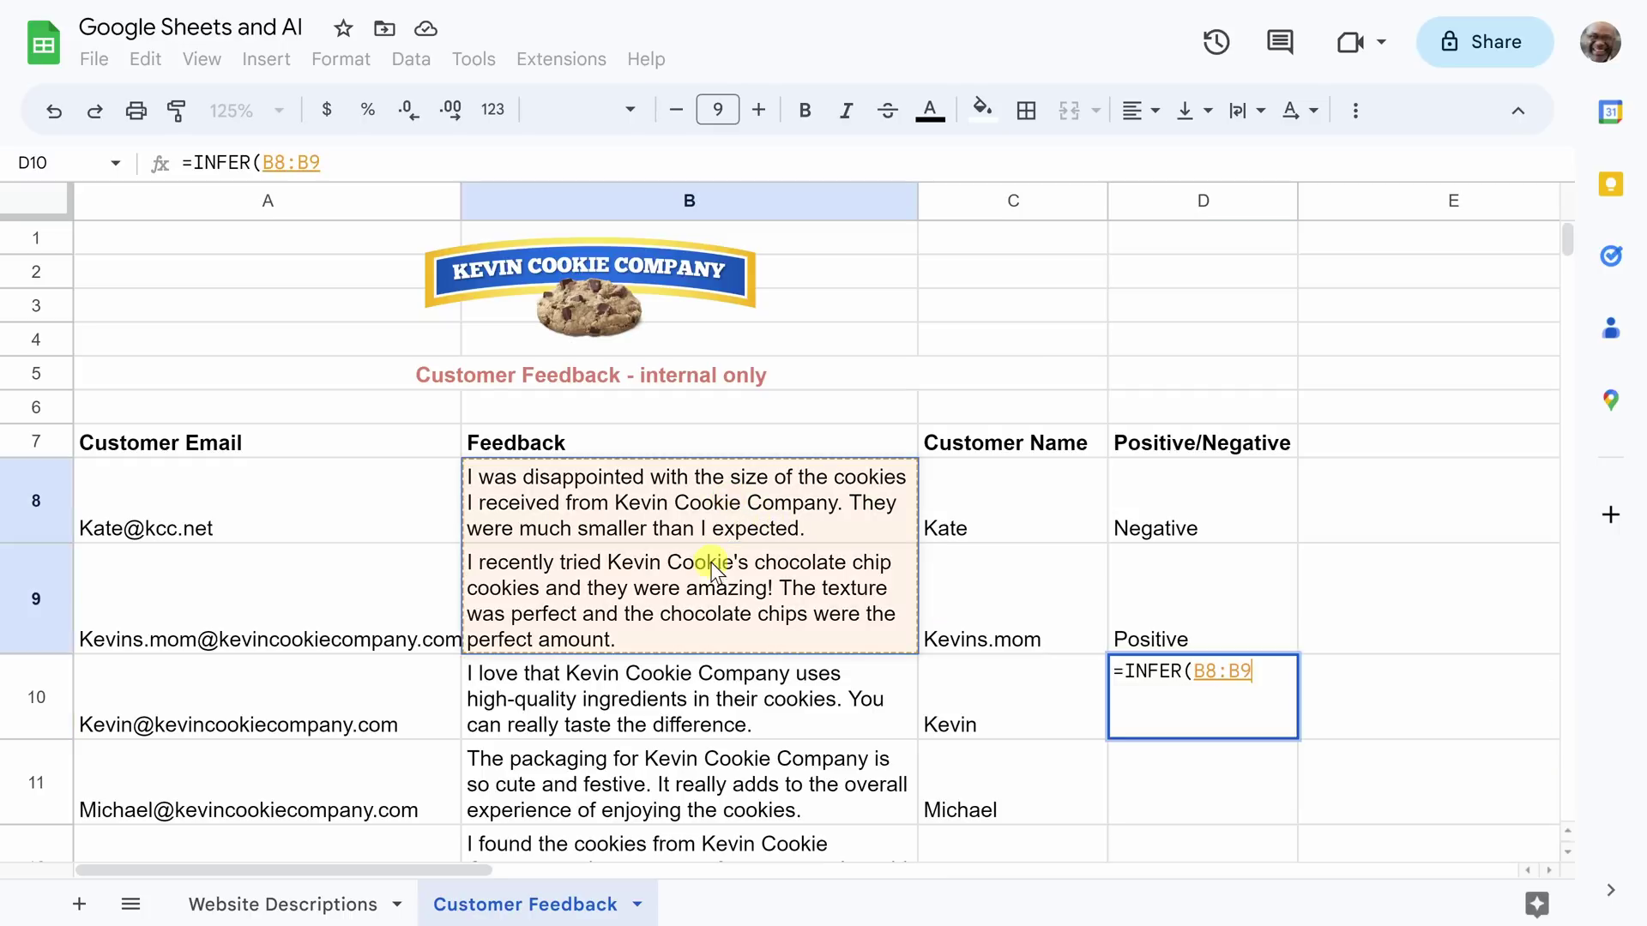
{"action": "type", "text": ","}
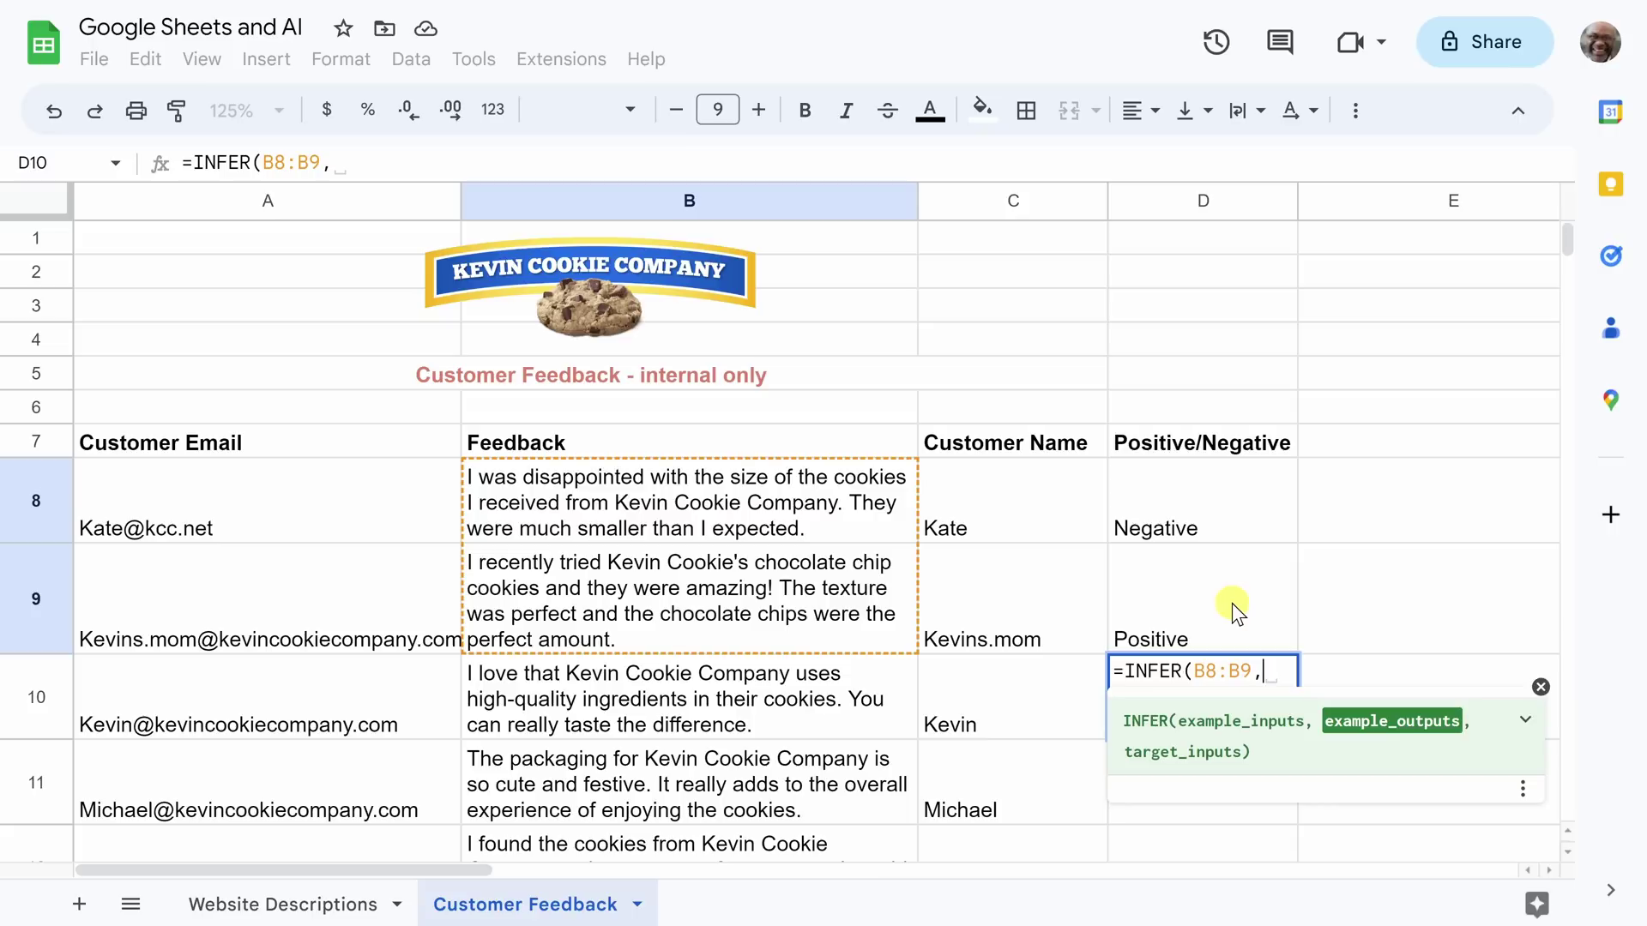
{"action": "left_click_drag", "start_coordinate": [1237, 487], "coordinate": [1280, 625]}
{"action": "type", "text": ","}
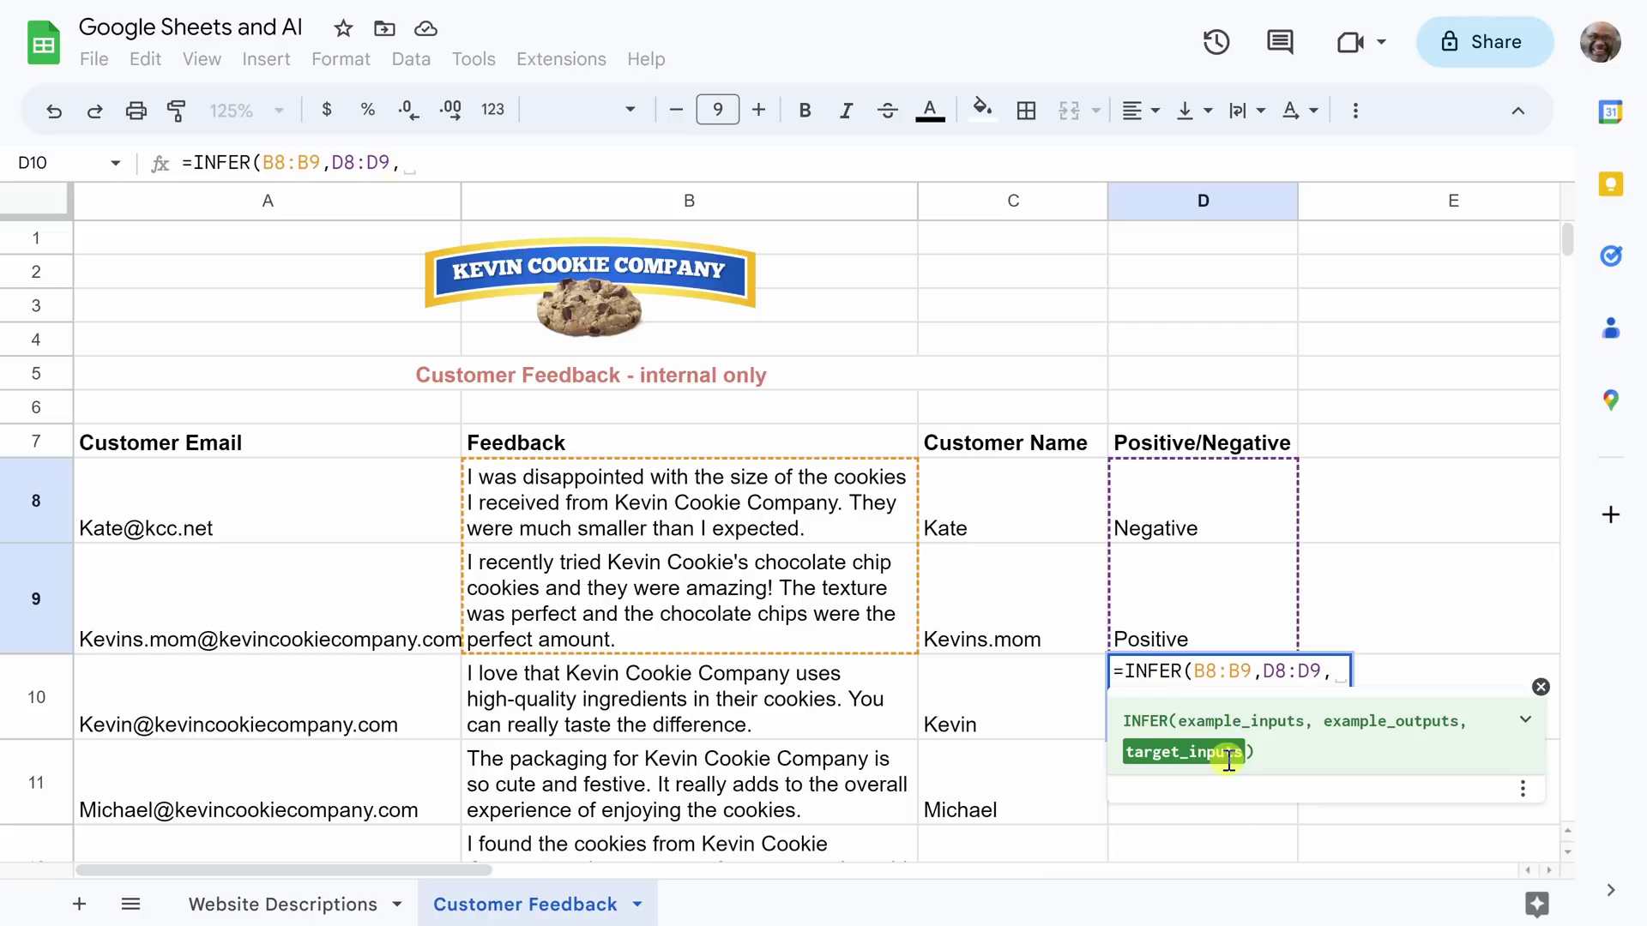
{"action": "left_click", "coordinate": [740, 711]}
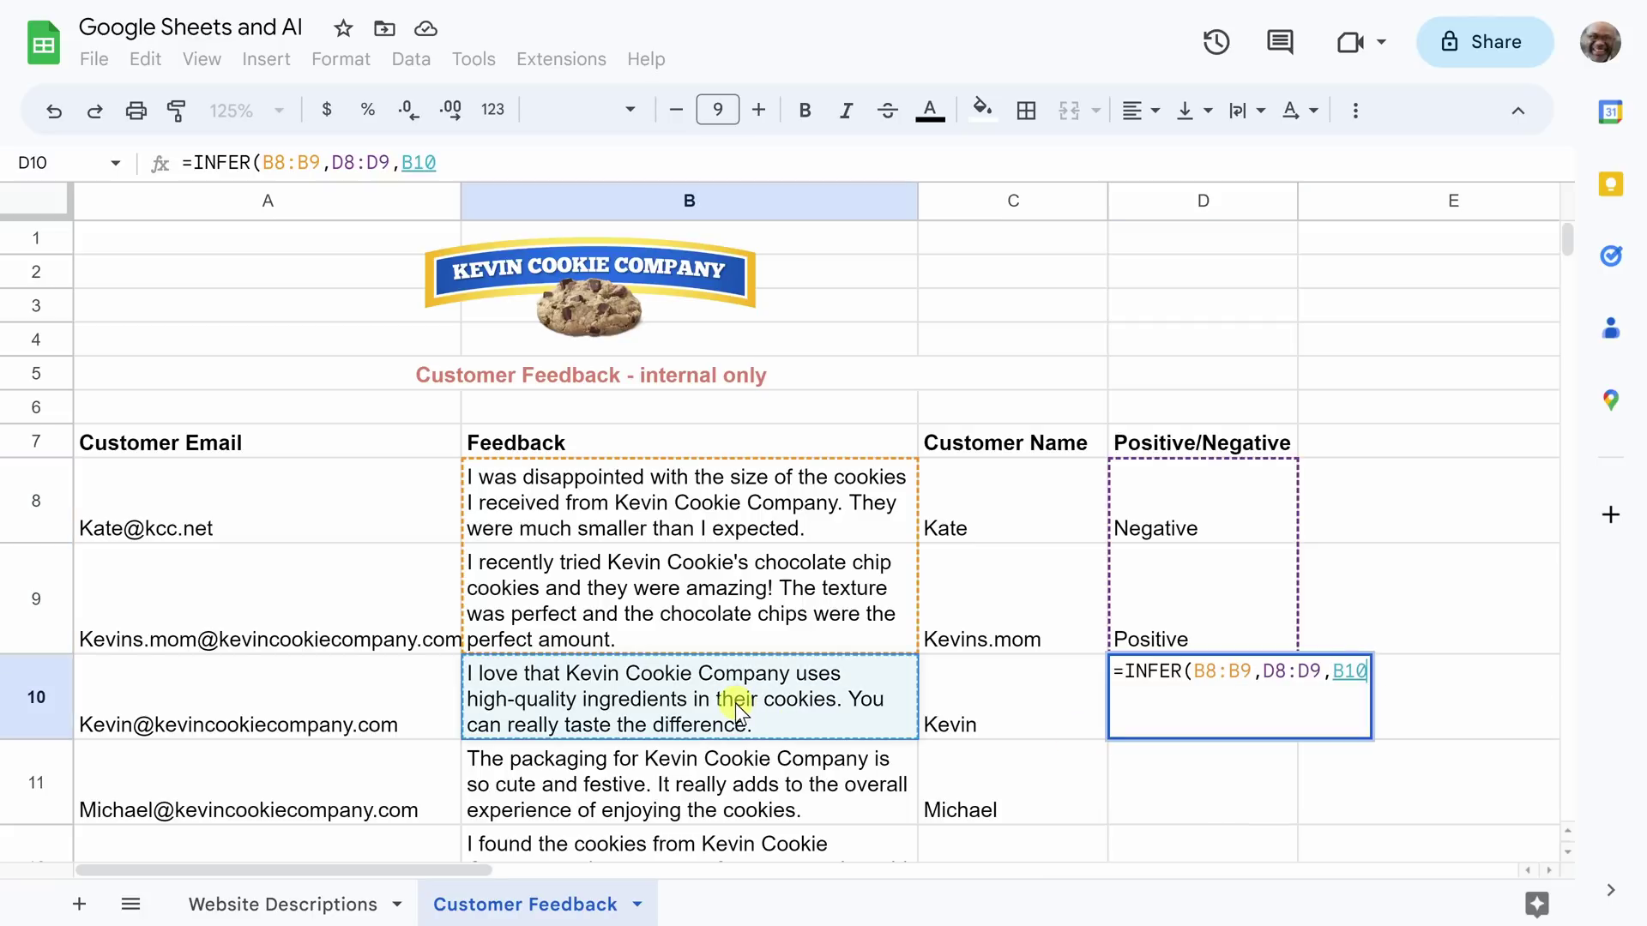
{"action": "type", "text": ")"}
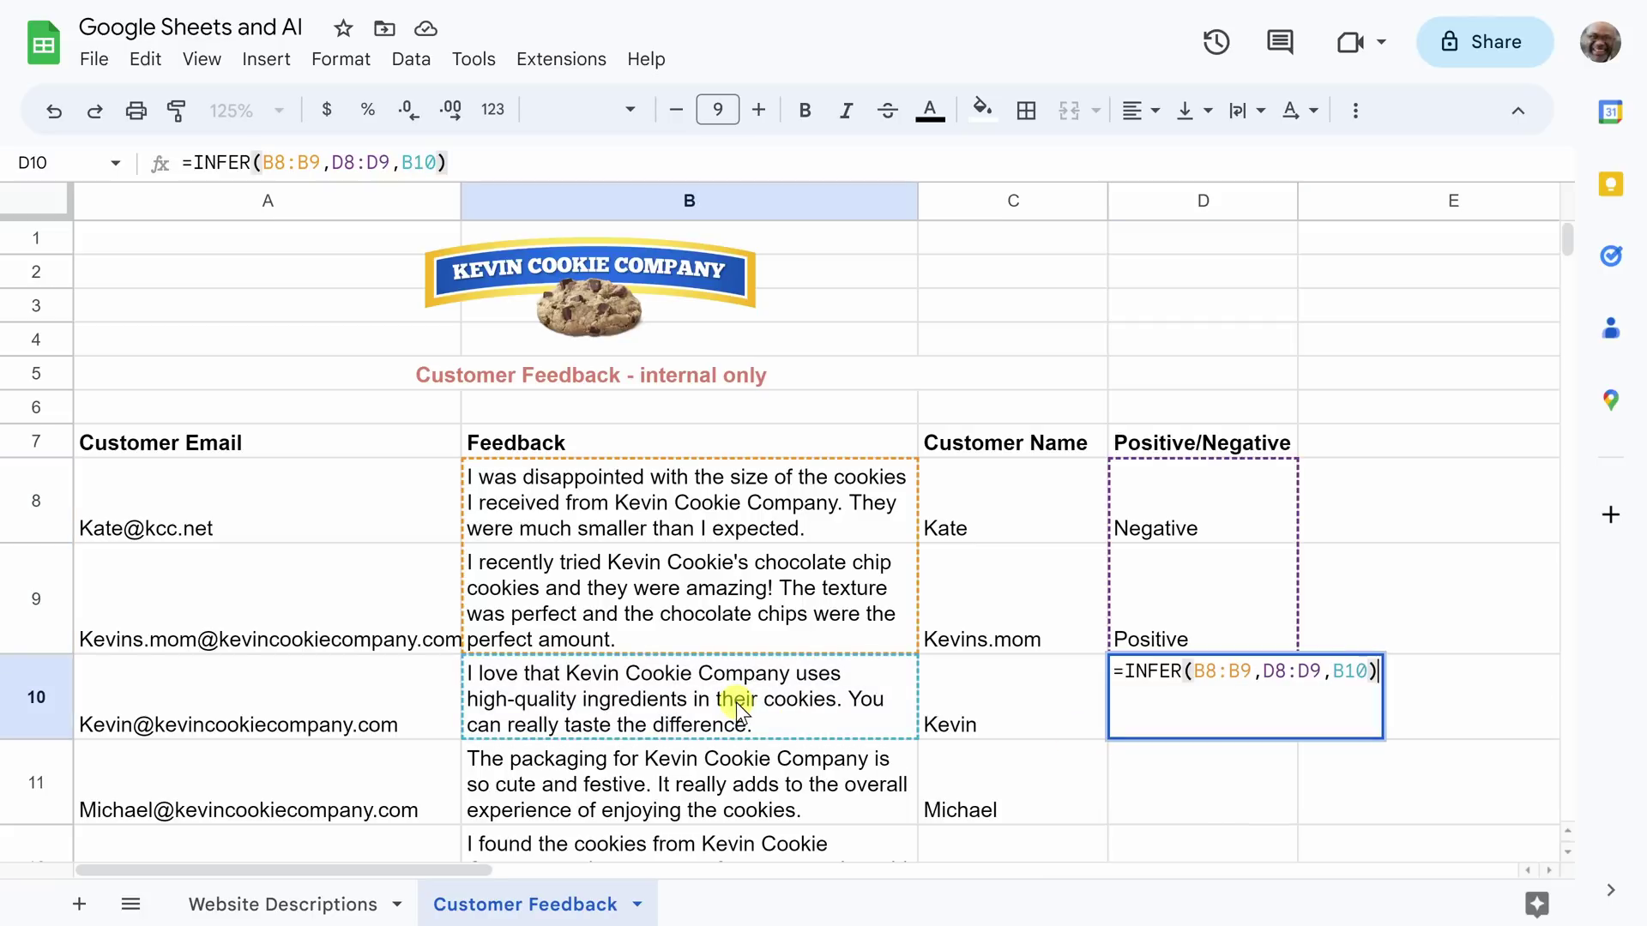
{"action": "key", "text": "Return"}
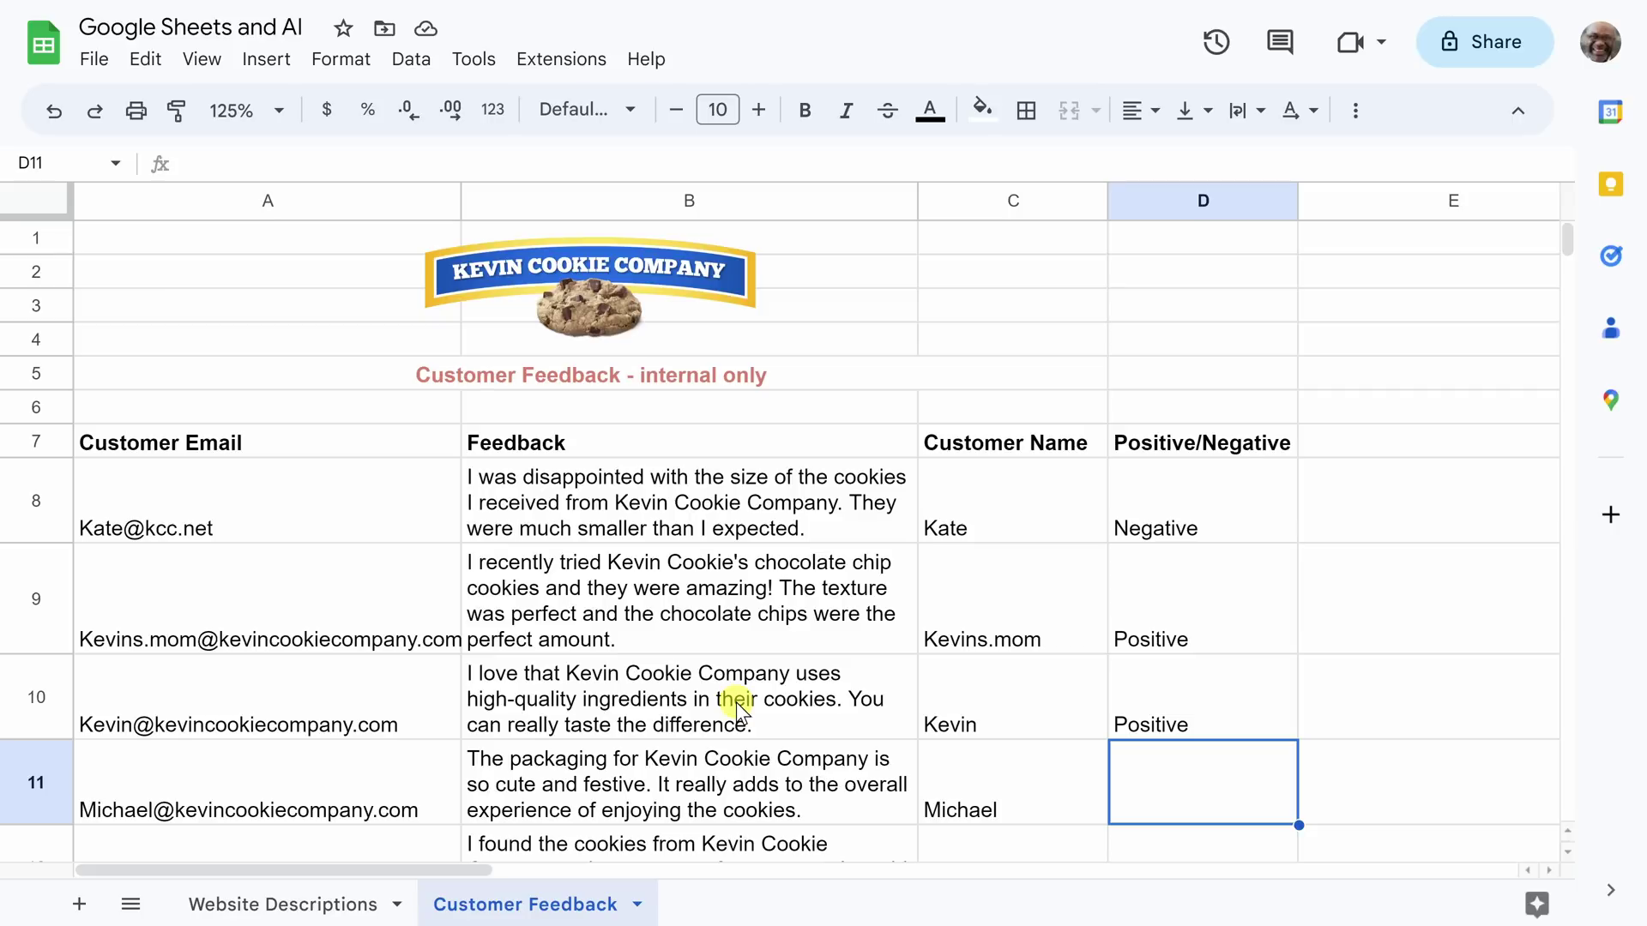
Fill the feedback classification from D10 down through D15 for the remaining customers.
{"action": "scroll", "coordinate": [738, 710], "scroll_direction": "down", "scroll_amount": 3}
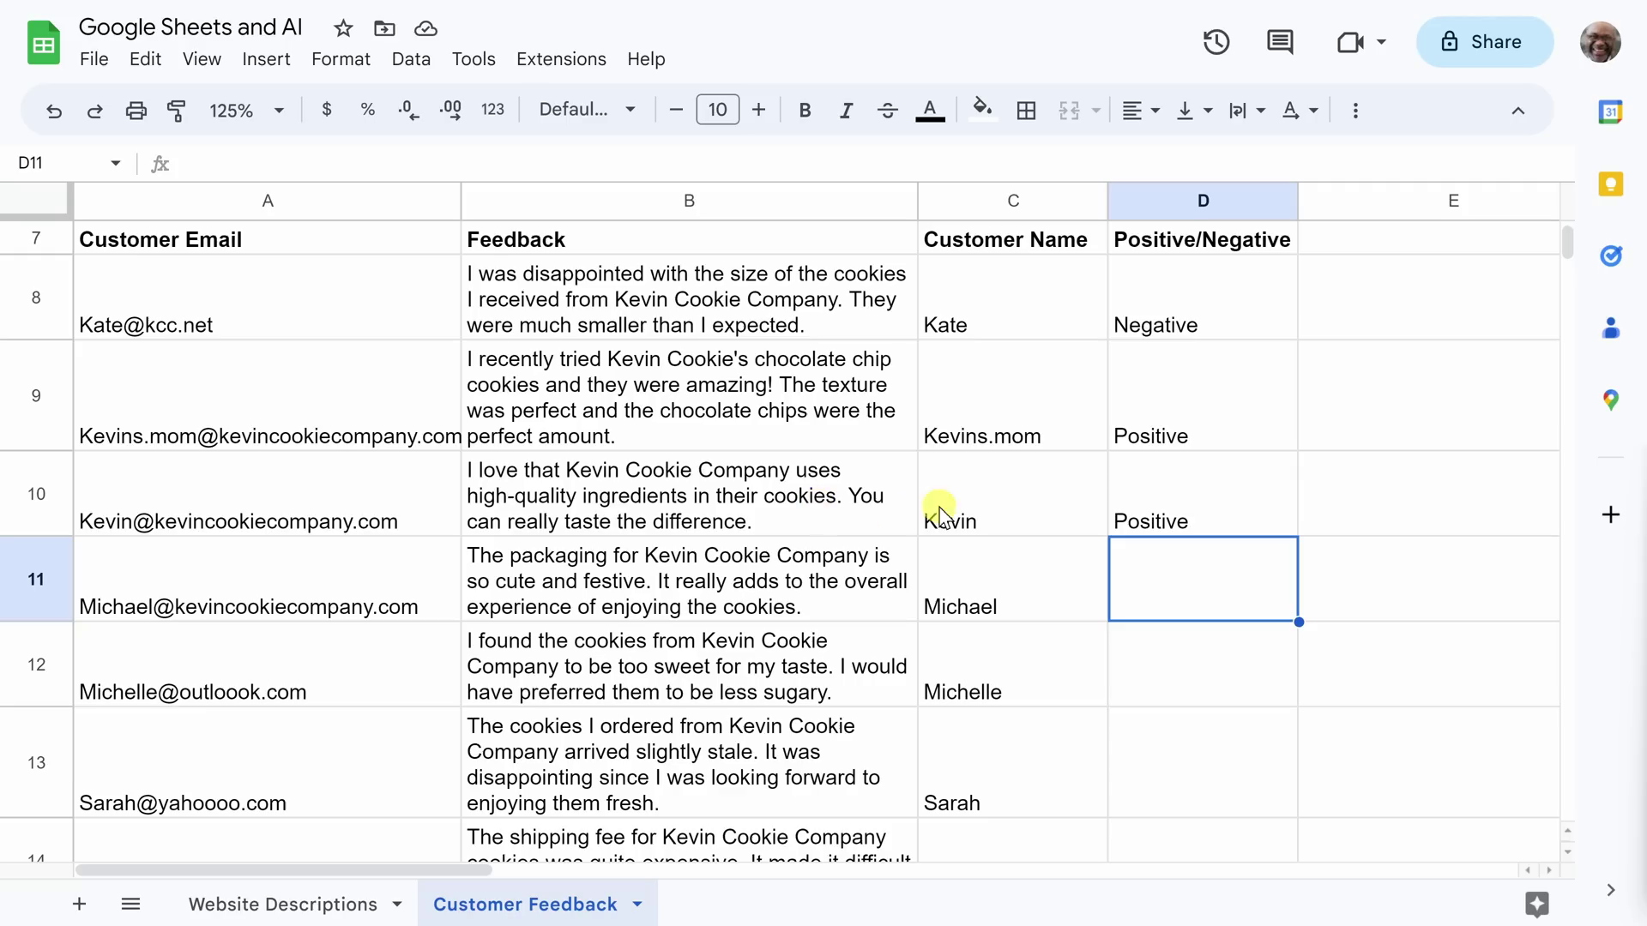
{"action": "left_click", "coordinate": [1230, 511]}
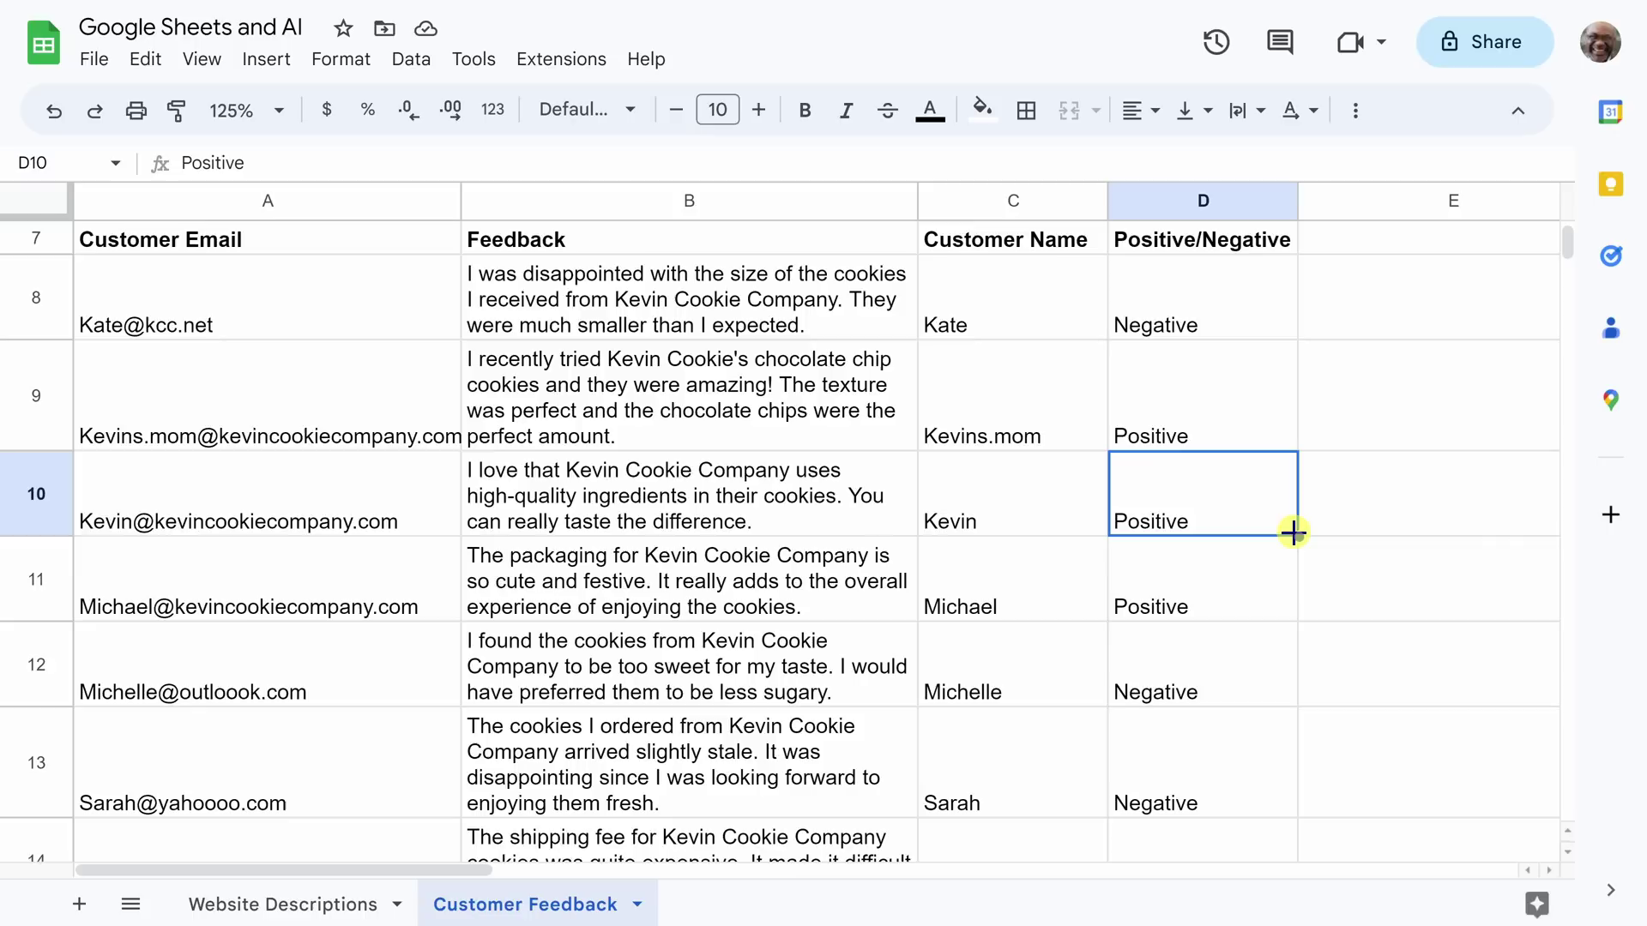
{"action": "scroll", "coordinate": [1297, 534], "scroll_direction": "down", "scroll_amount": 5}
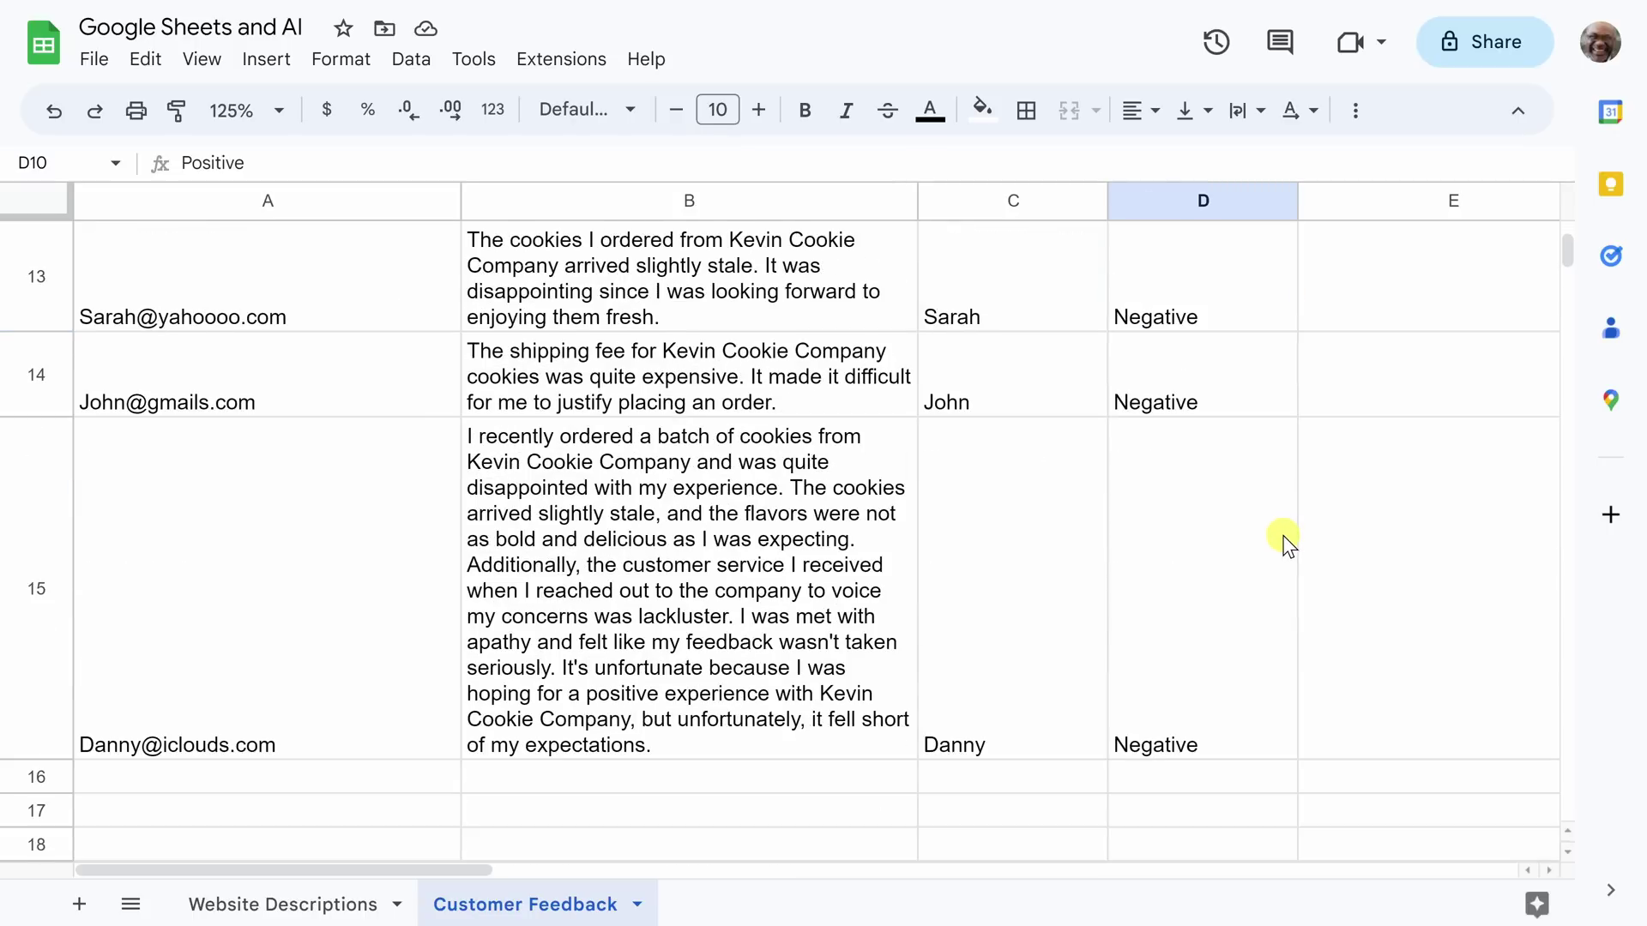
Enter =ai("summarize this into three bullet points",B15) in E15 to condense the long feedback, and read the full summary.
{"action": "left_click", "coordinate": [813, 549]}
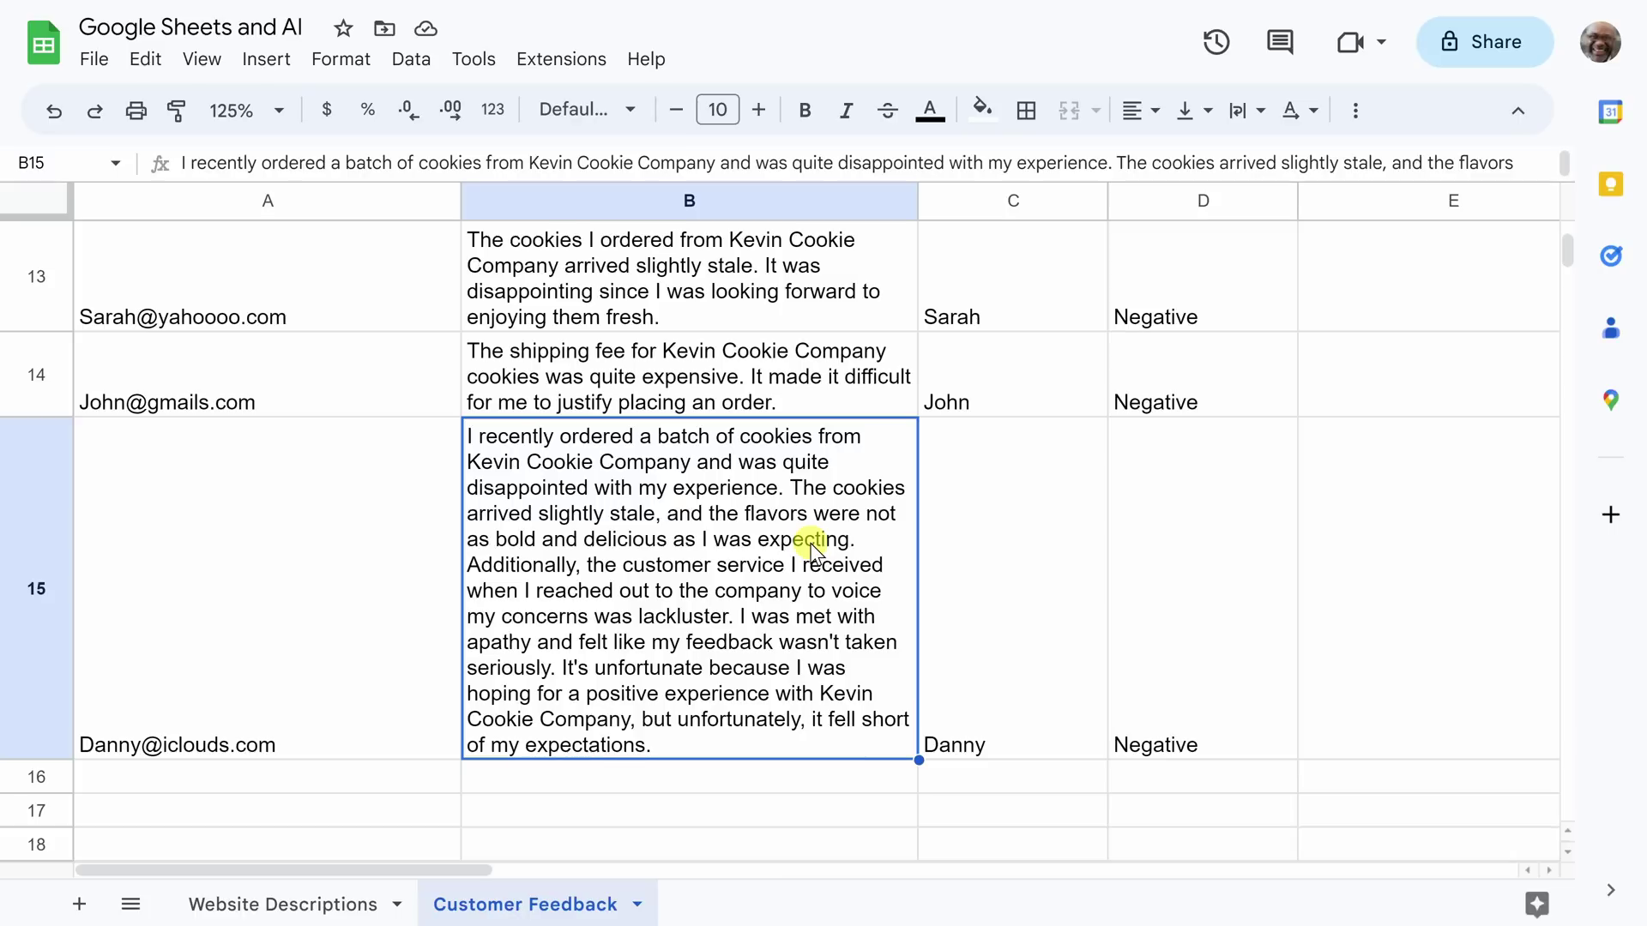
{"action": "left_click", "coordinate": [1375, 585]}
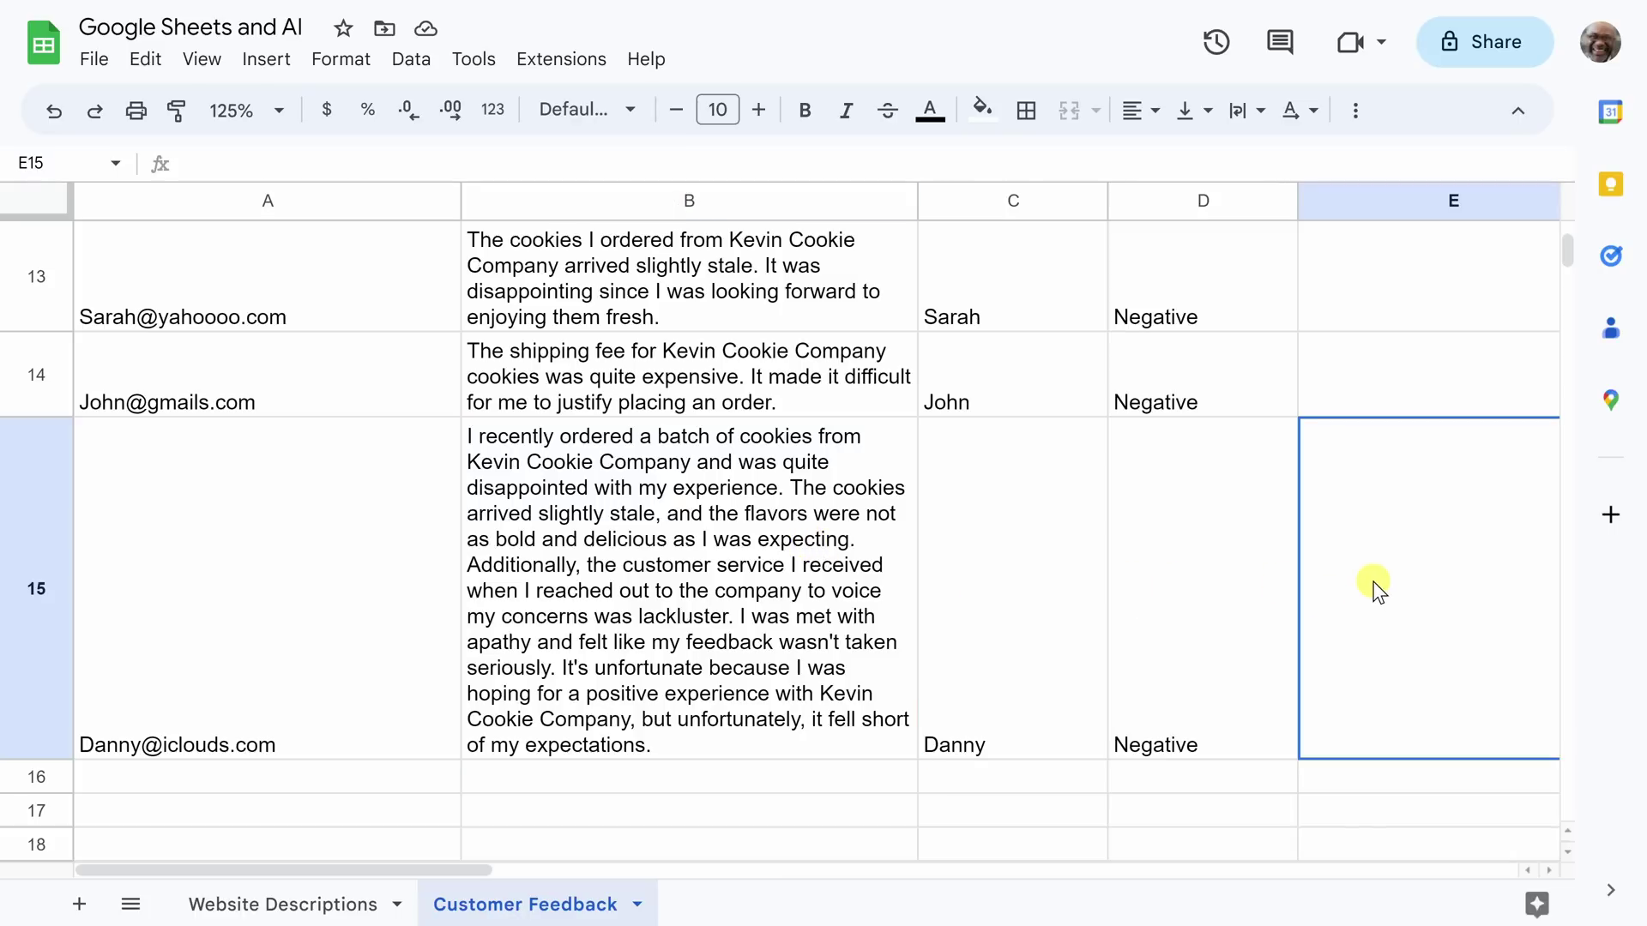
{"action": "type", "text": "=ai(\"summarize this into three bullet points\",B15)"}
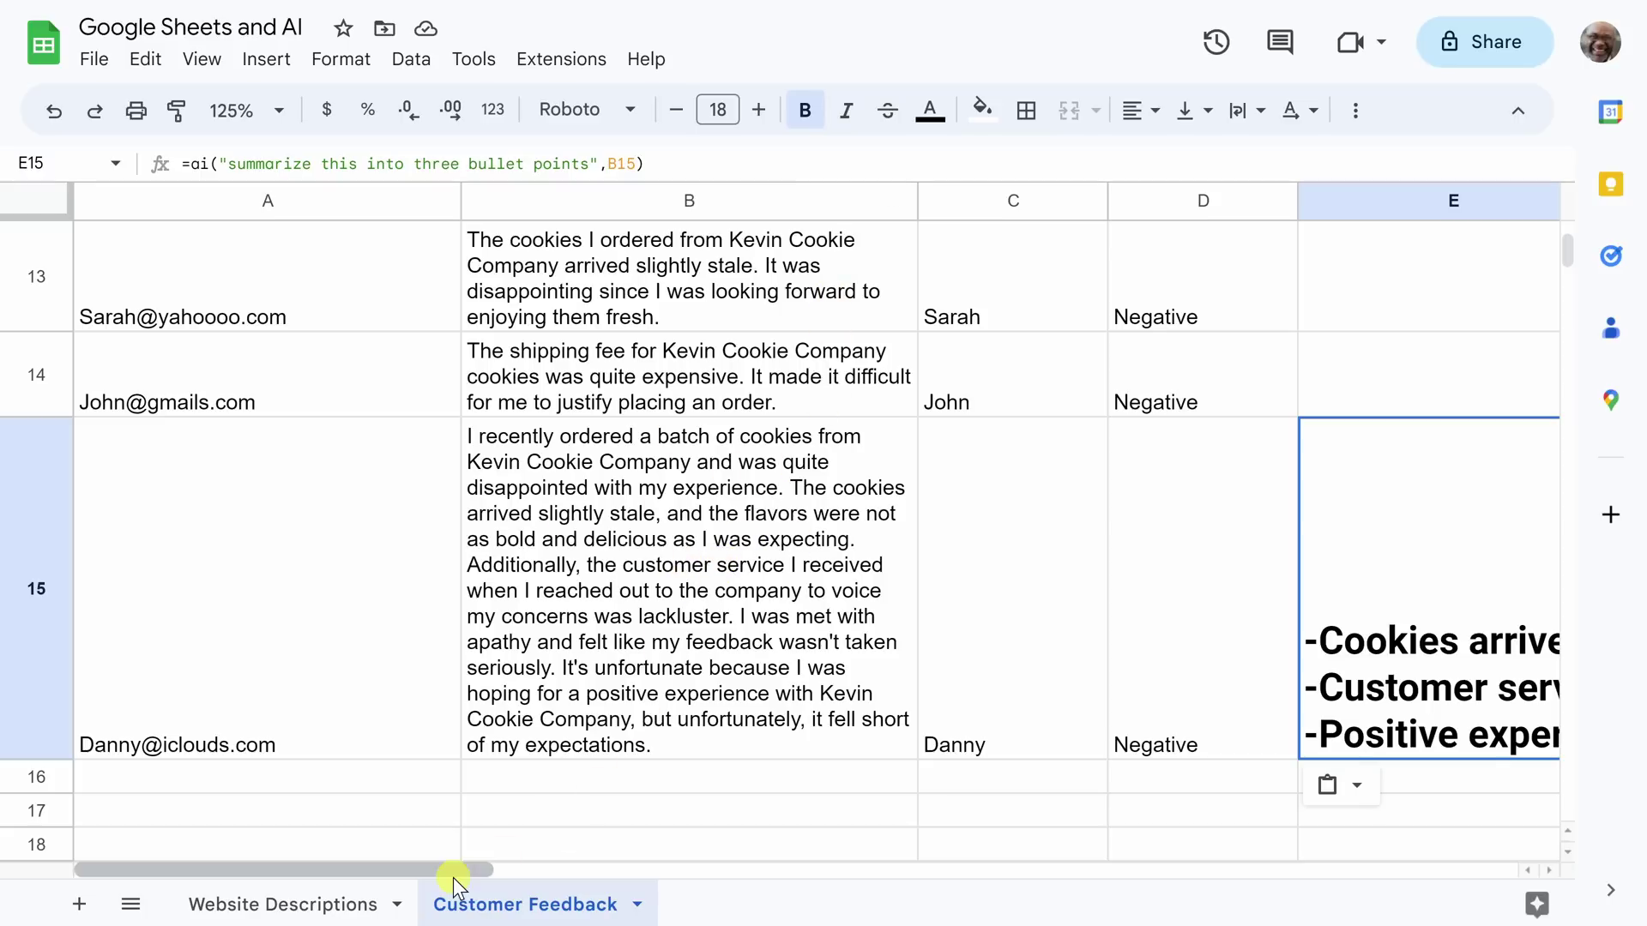
{"action": "left_click_drag", "start_coordinate": [449, 875], "coordinate": [802, 862]}
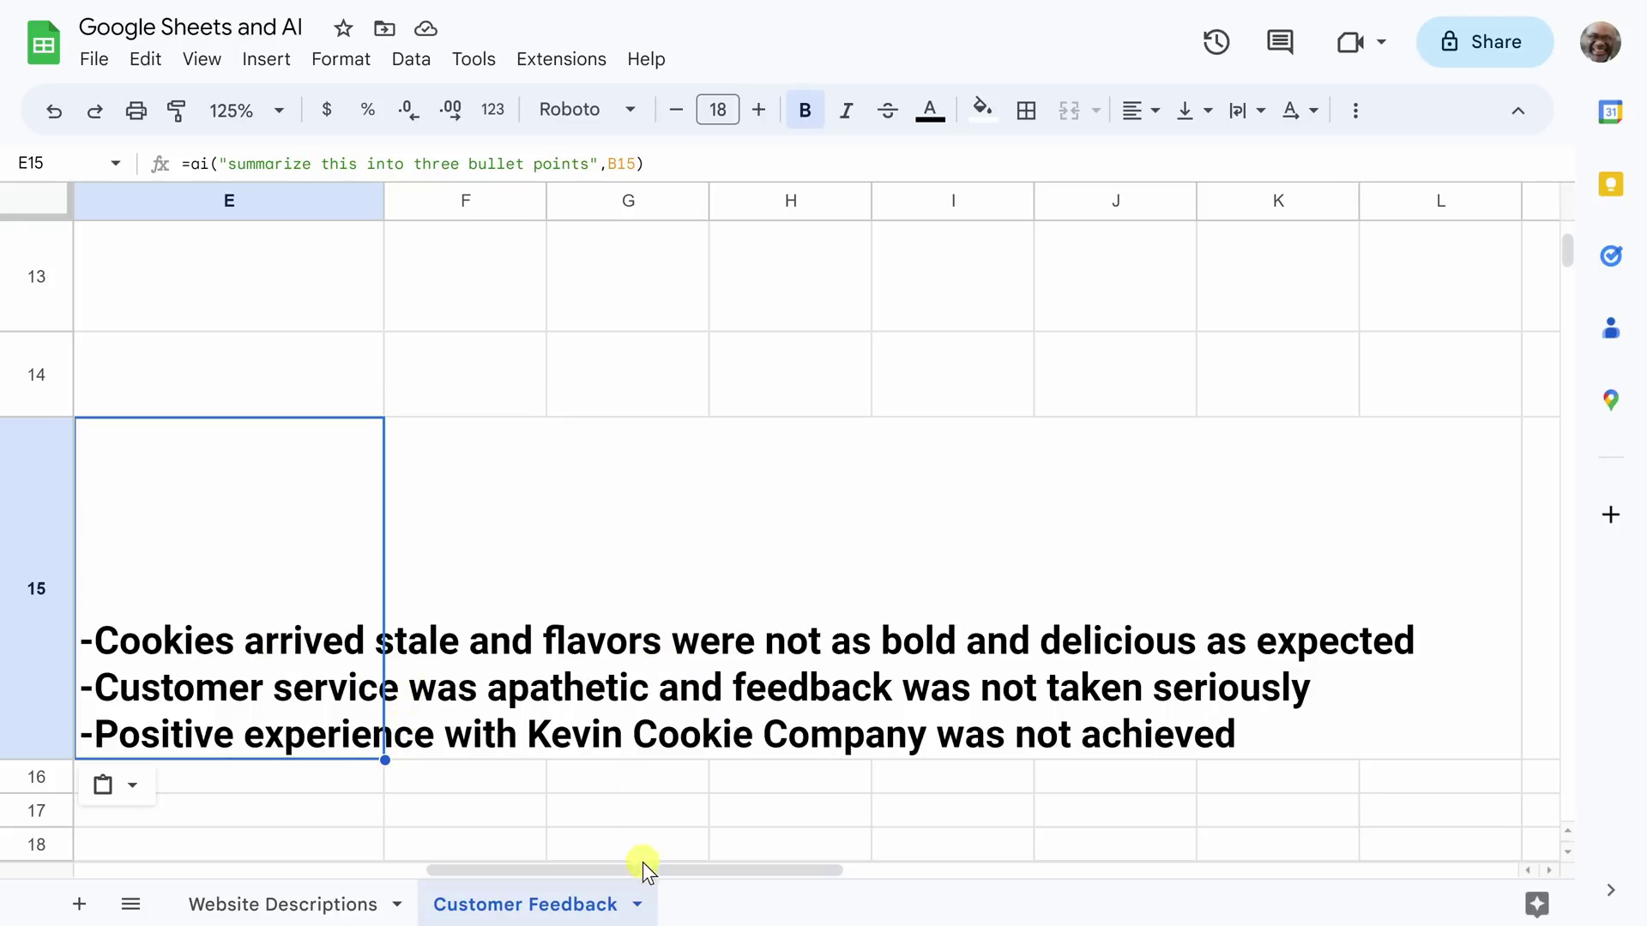
{"action": "left_click_drag", "start_coordinate": [643, 867], "coordinate": [383, 854]}
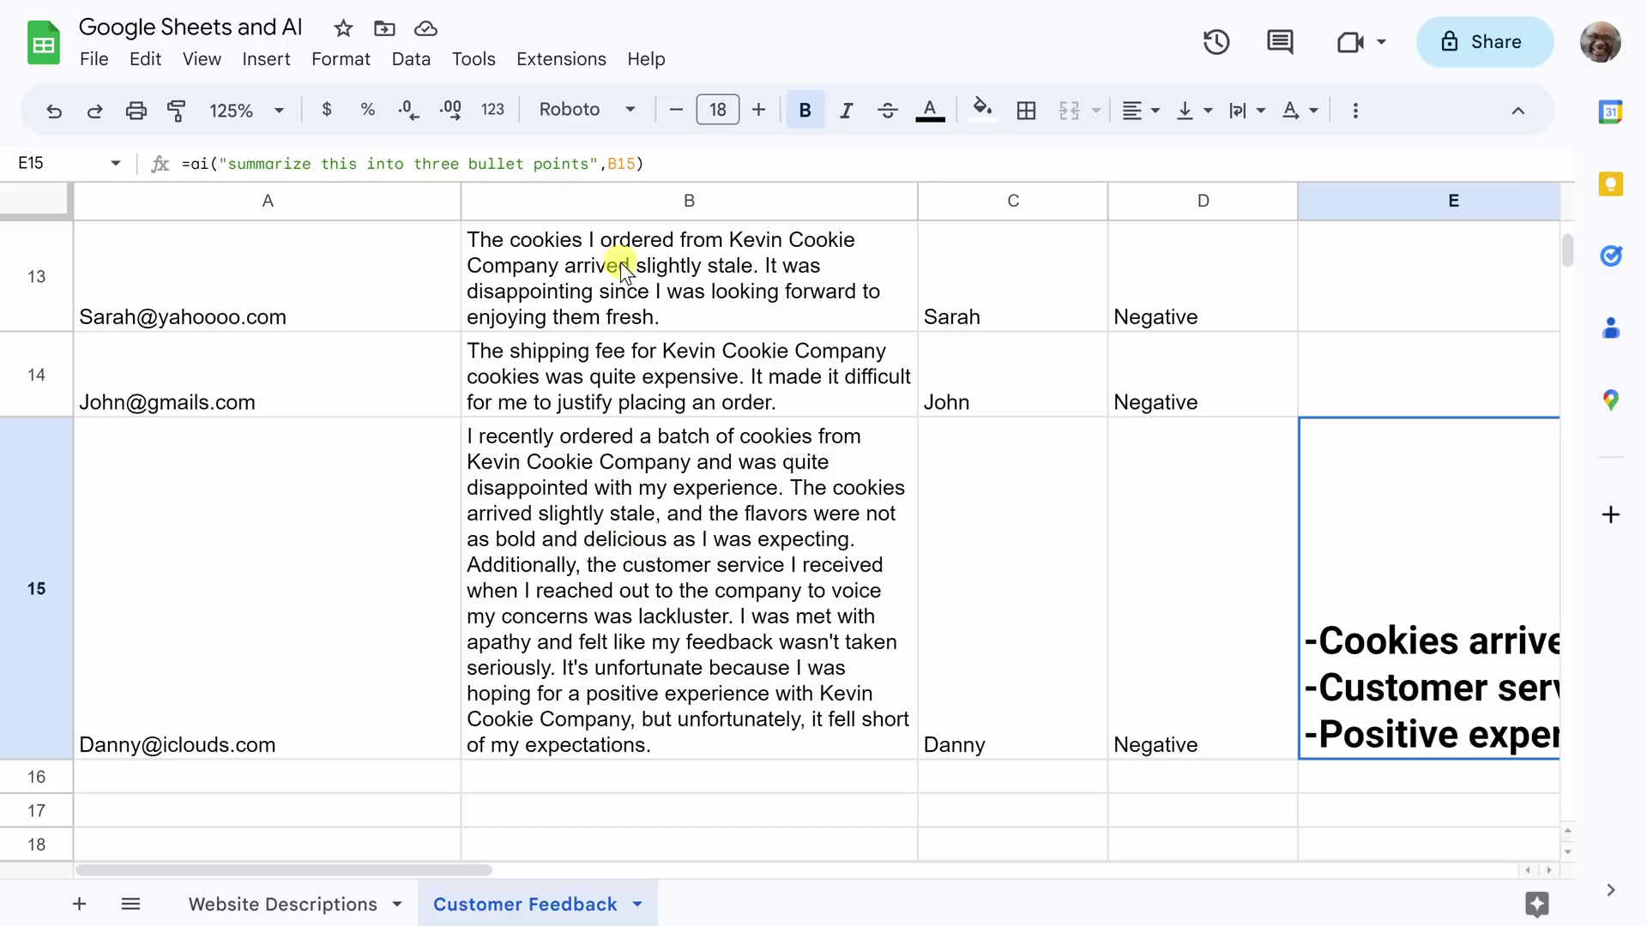
Show the Numerous.ai sidebar with its function list beside the Customer Feedback sheet.
{"action": "left_click", "coordinate": [560, 58]}
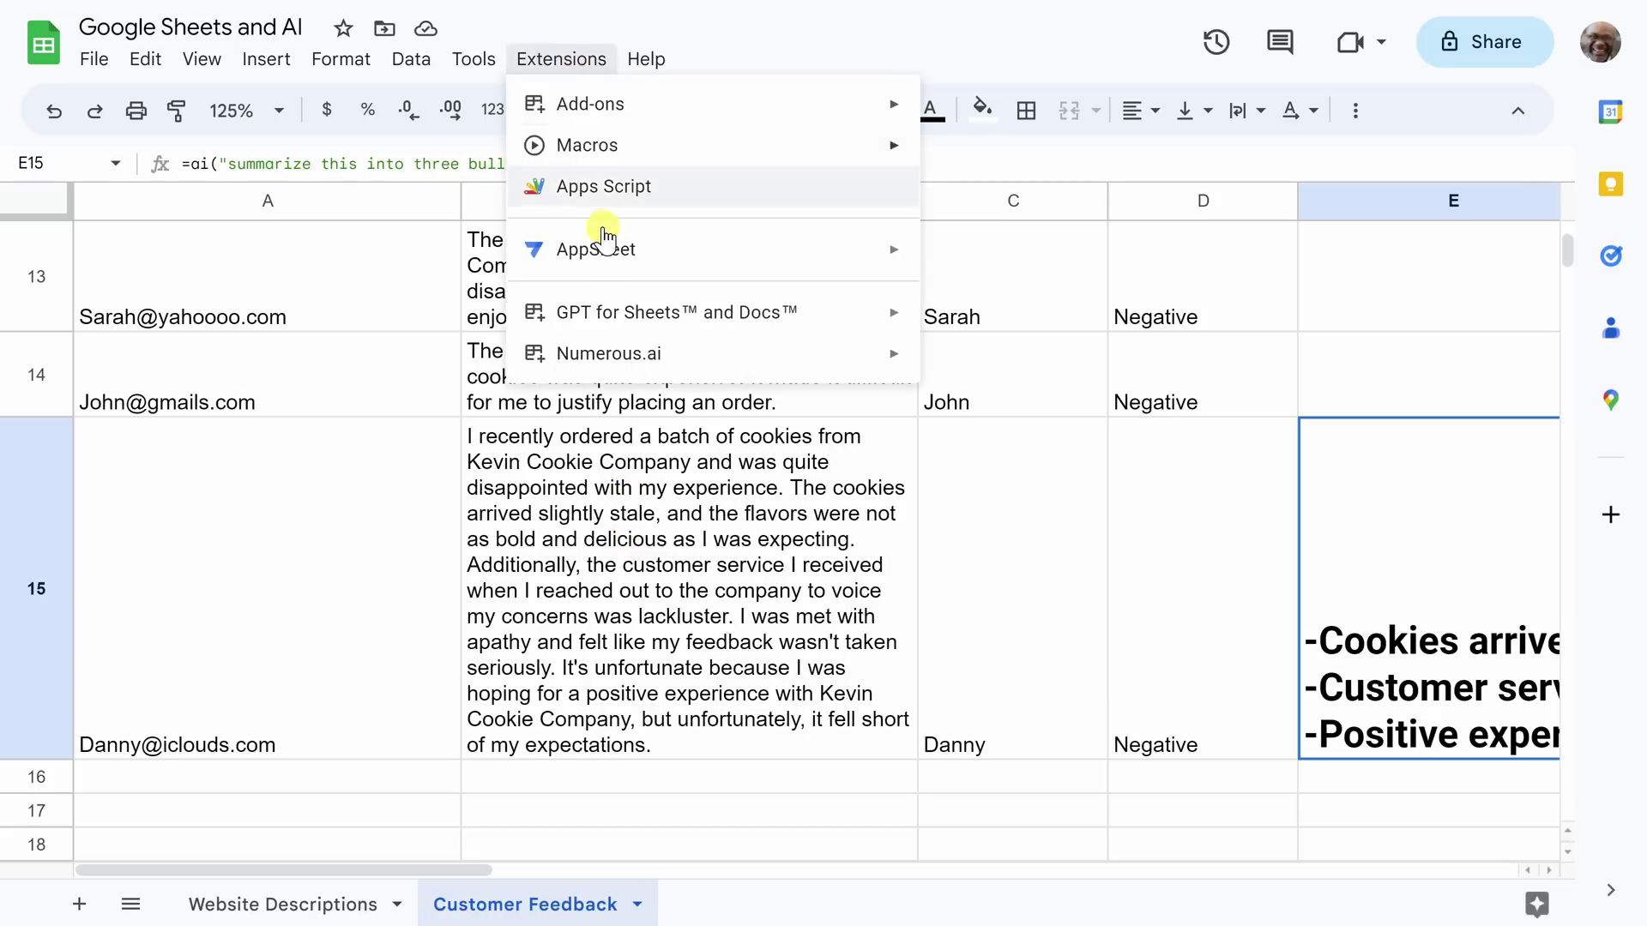
{"action": "mouse_move", "coordinate": [615, 360]}
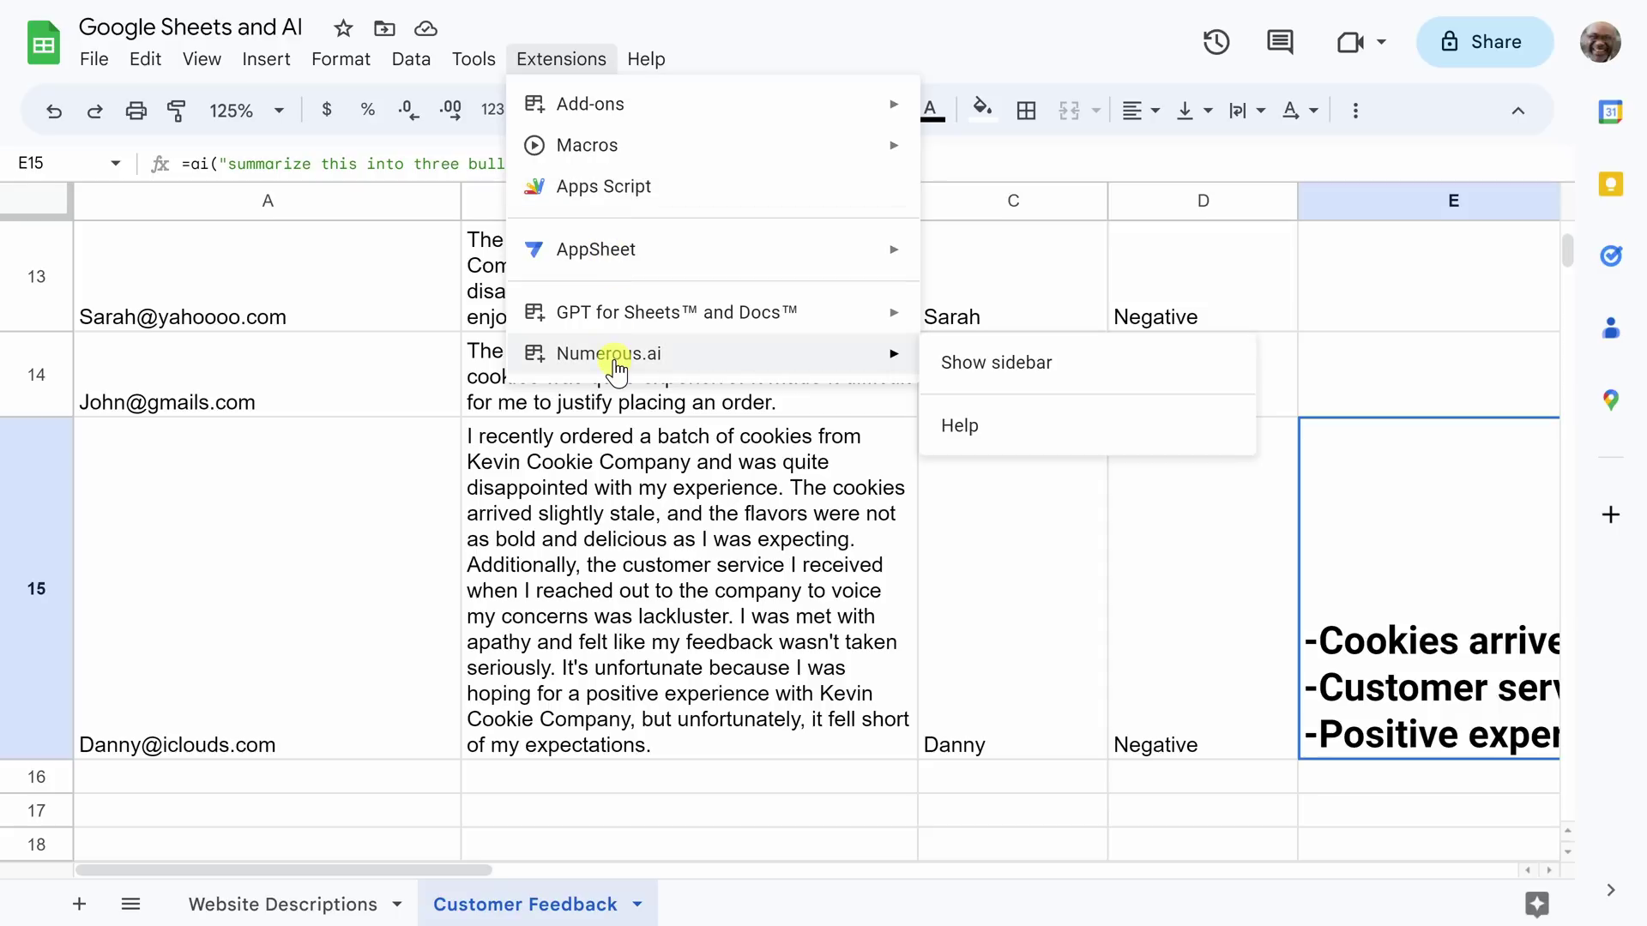
{"action": "left_click", "coordinate": [975, 365]}
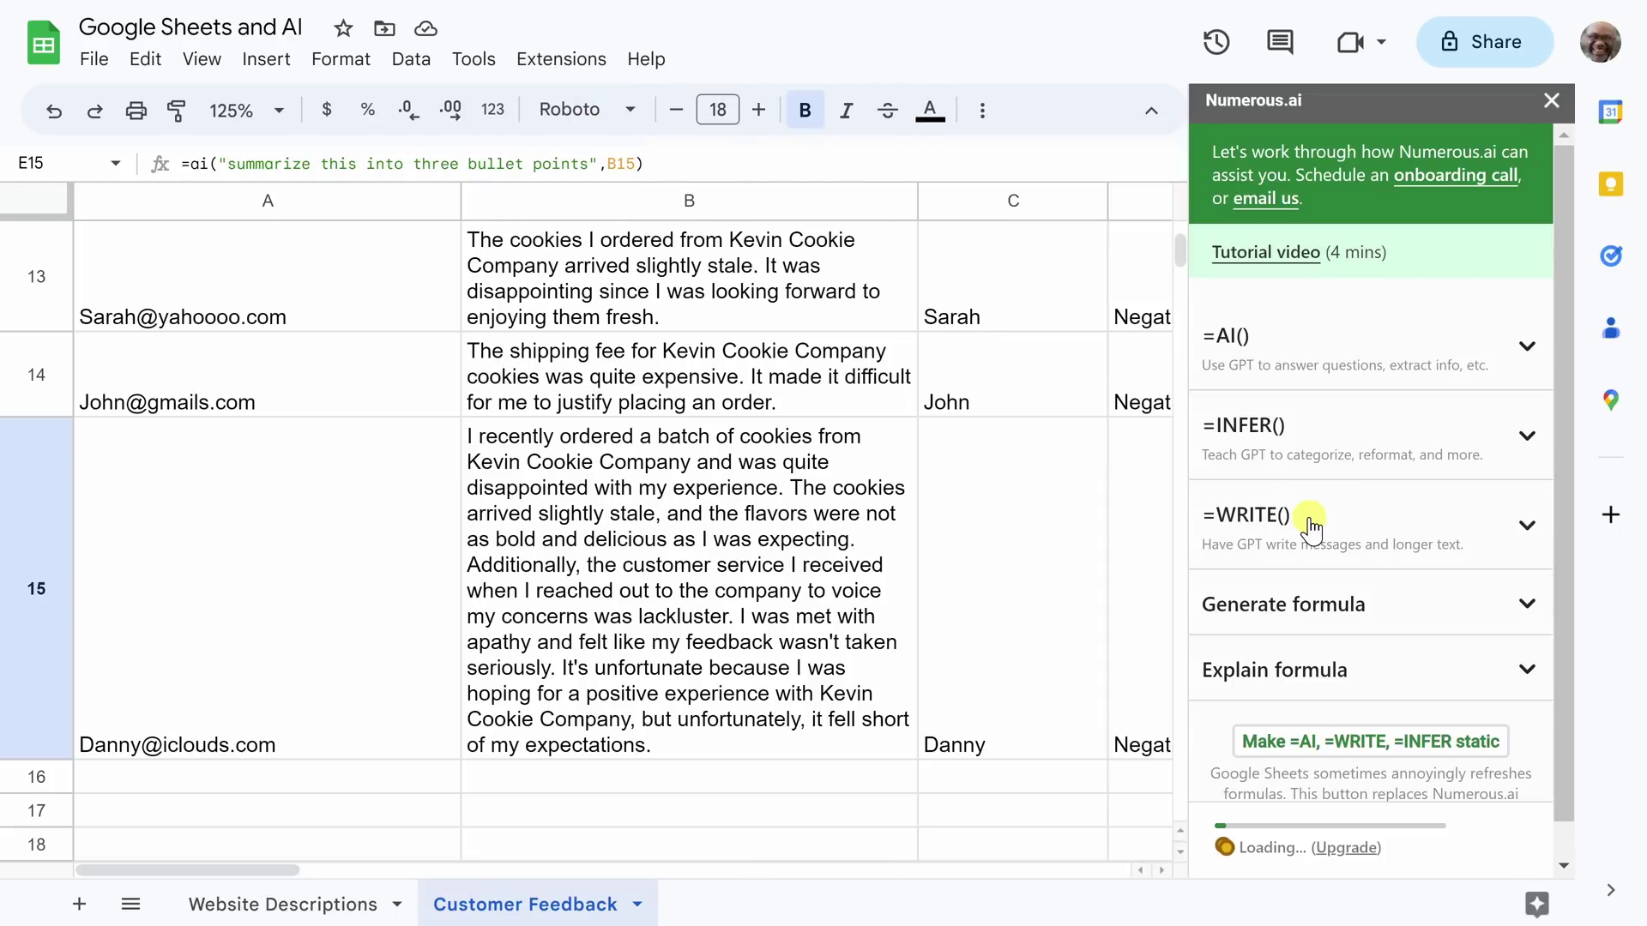